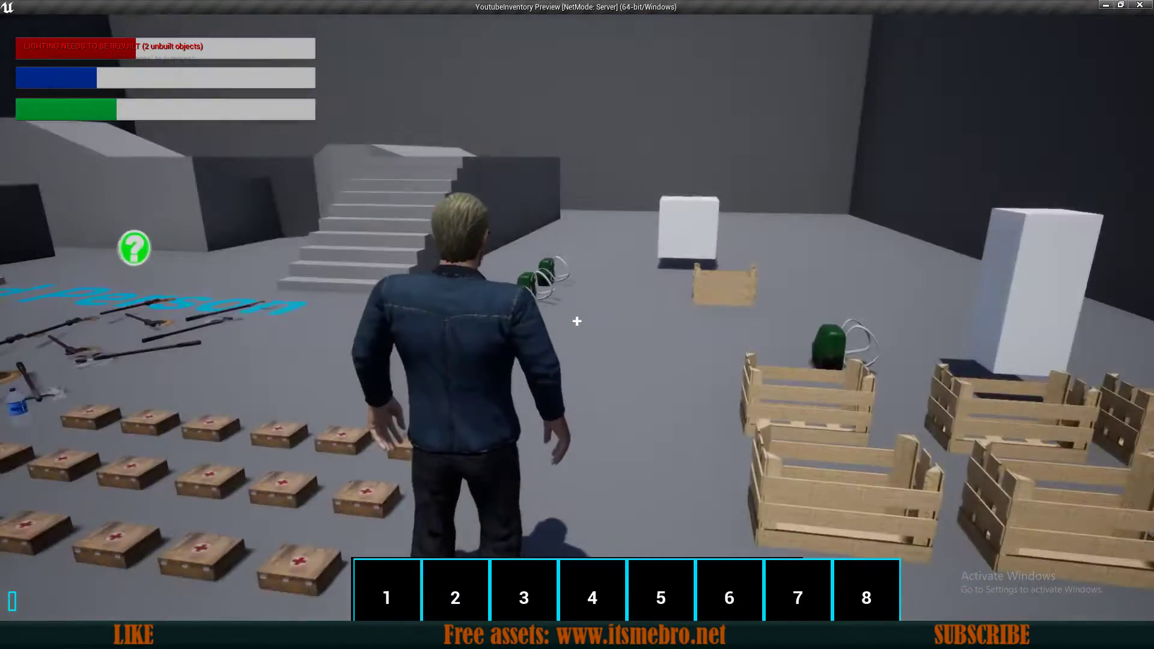
Run and jump the character over the raised platform and back past the scattered pickup items
key("w")
key("space")
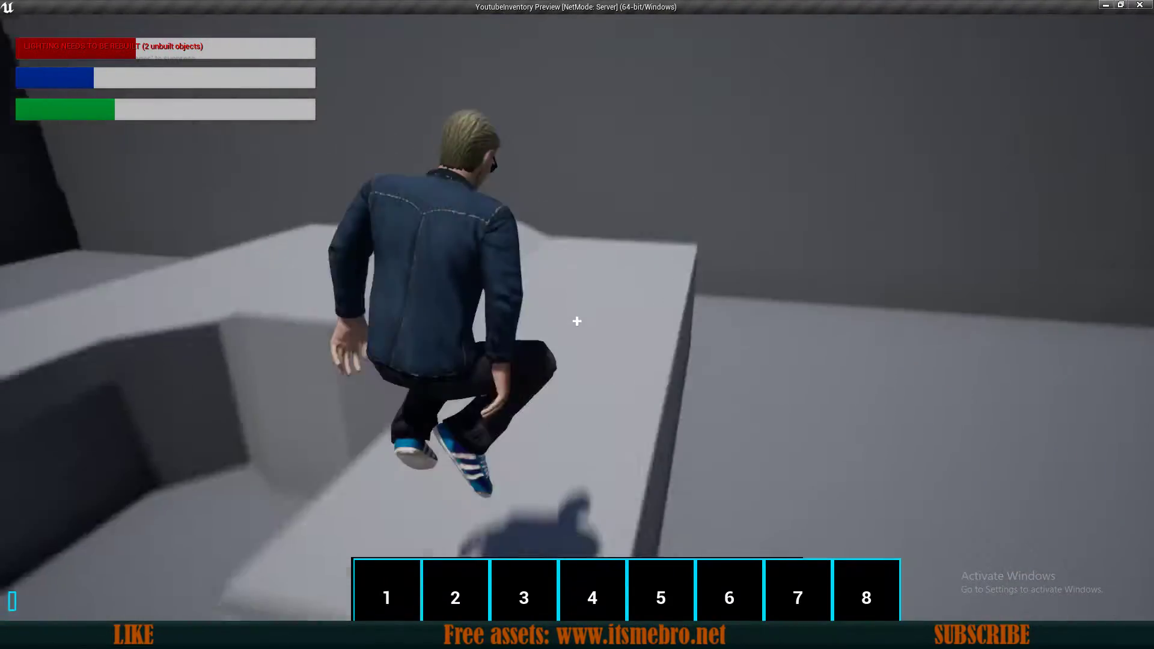
key("w")
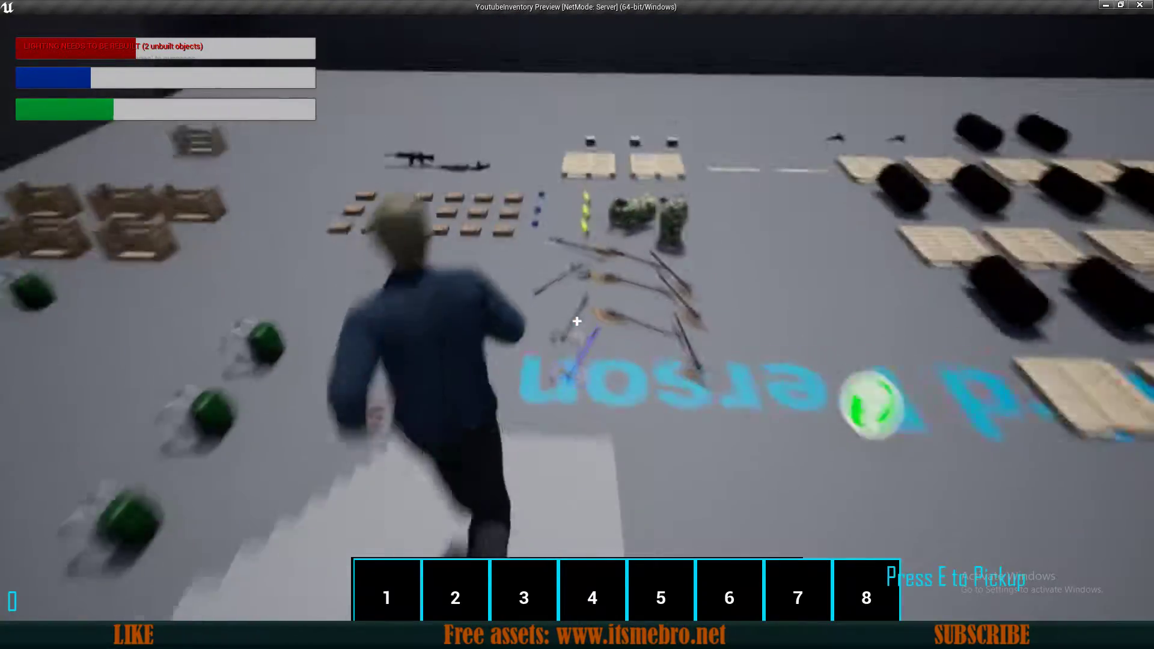
key("w")
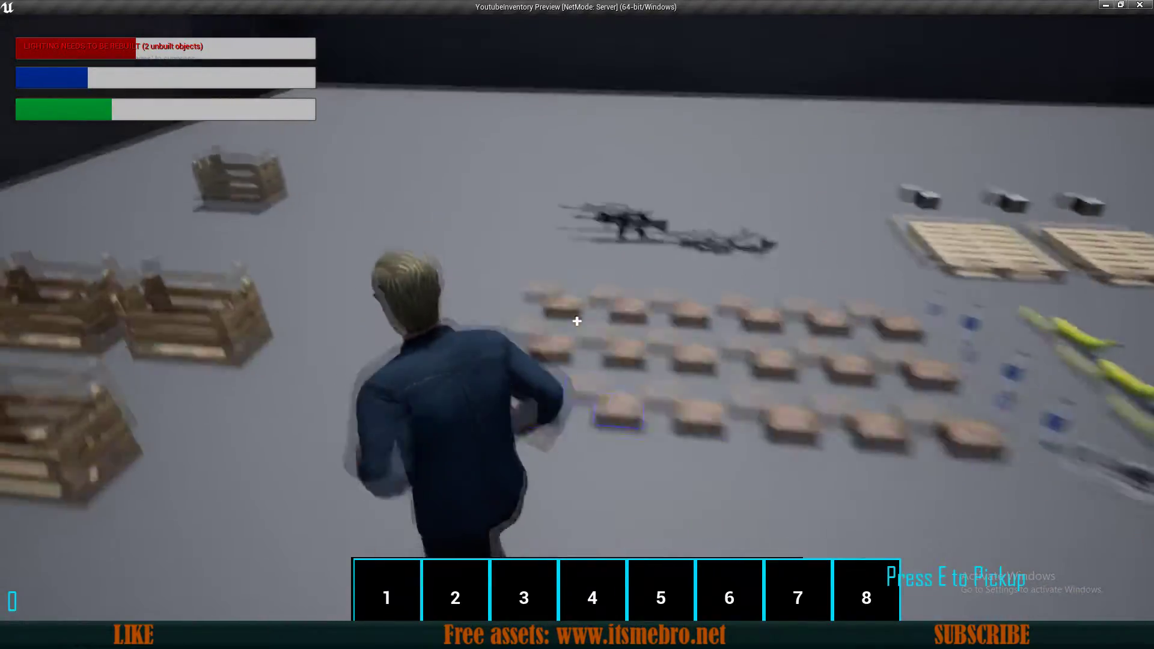
key("w")
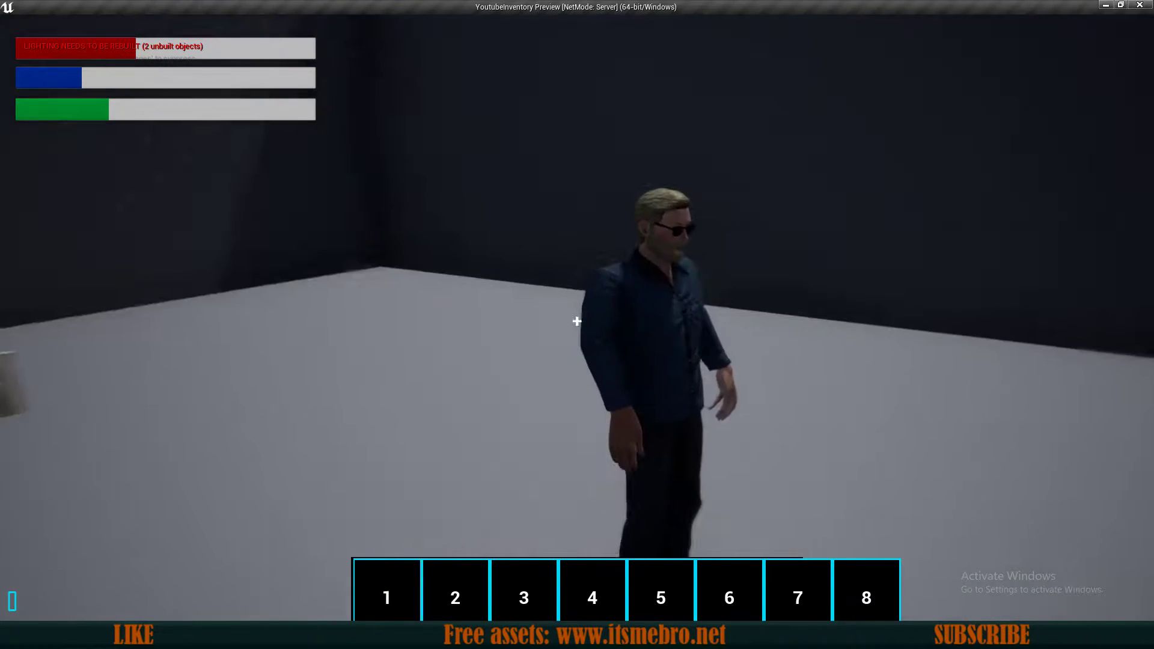
Equip the double-bladed axe from the first player slot as the primary weapon and run around with it
key("i")
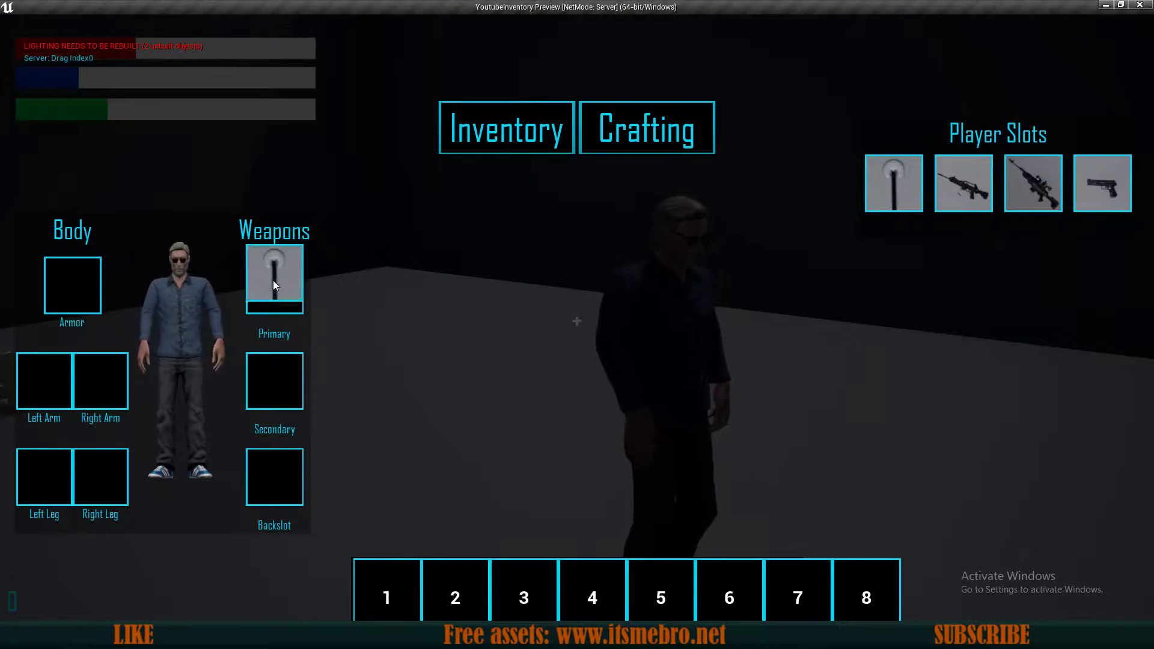
key("i")
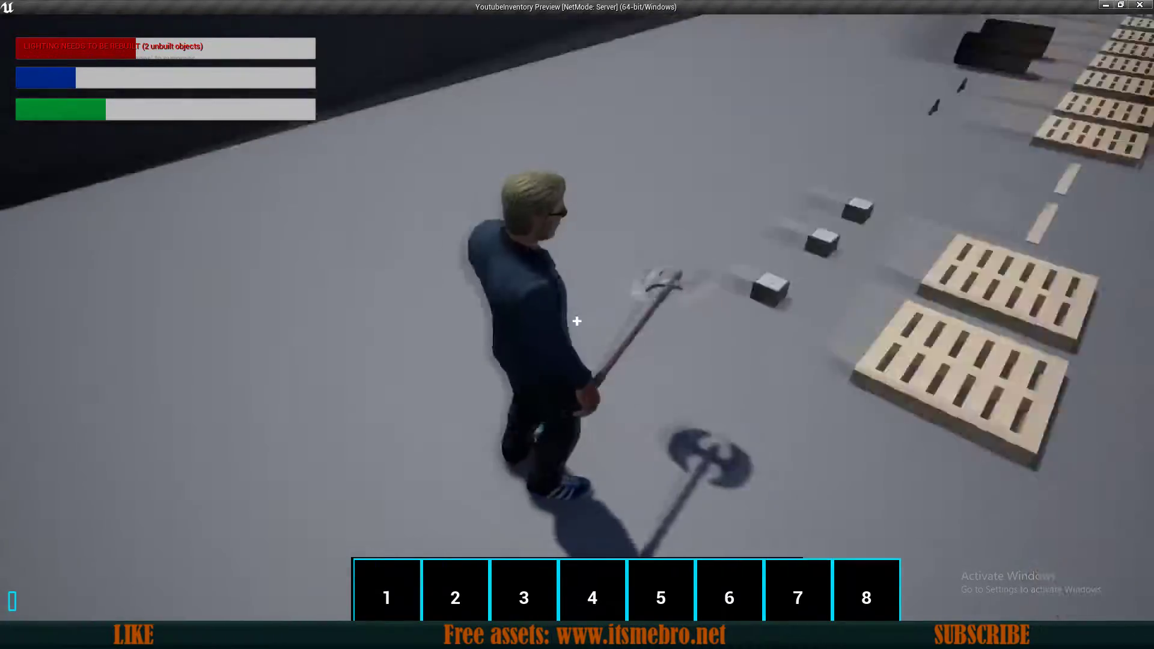
key("w")
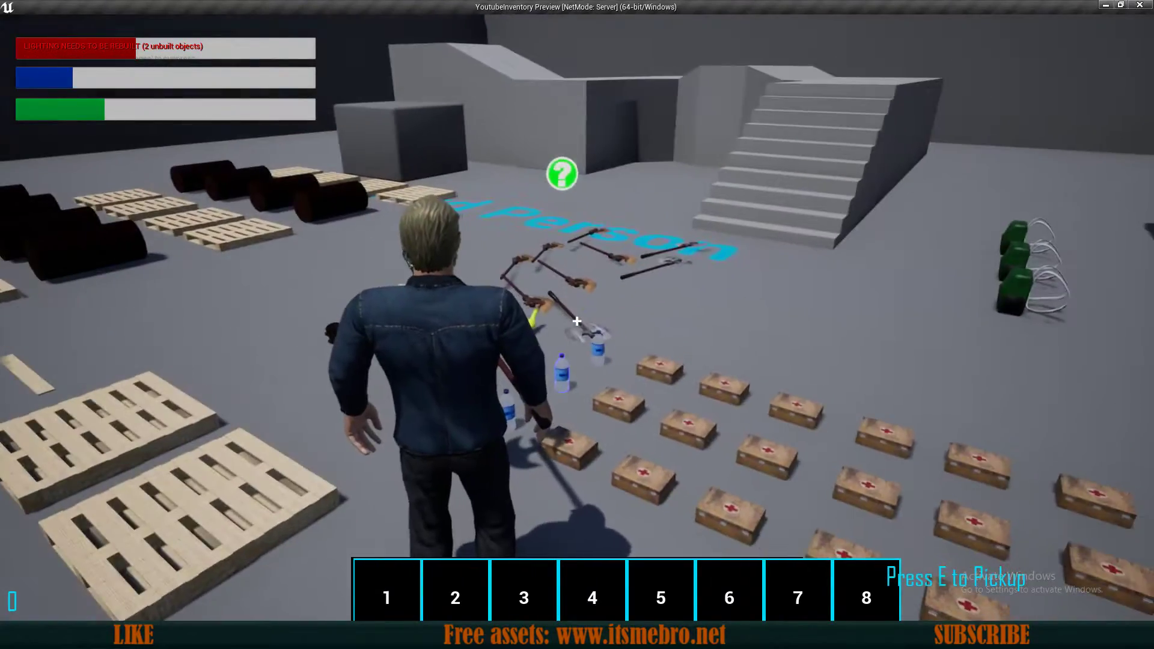
key("w")
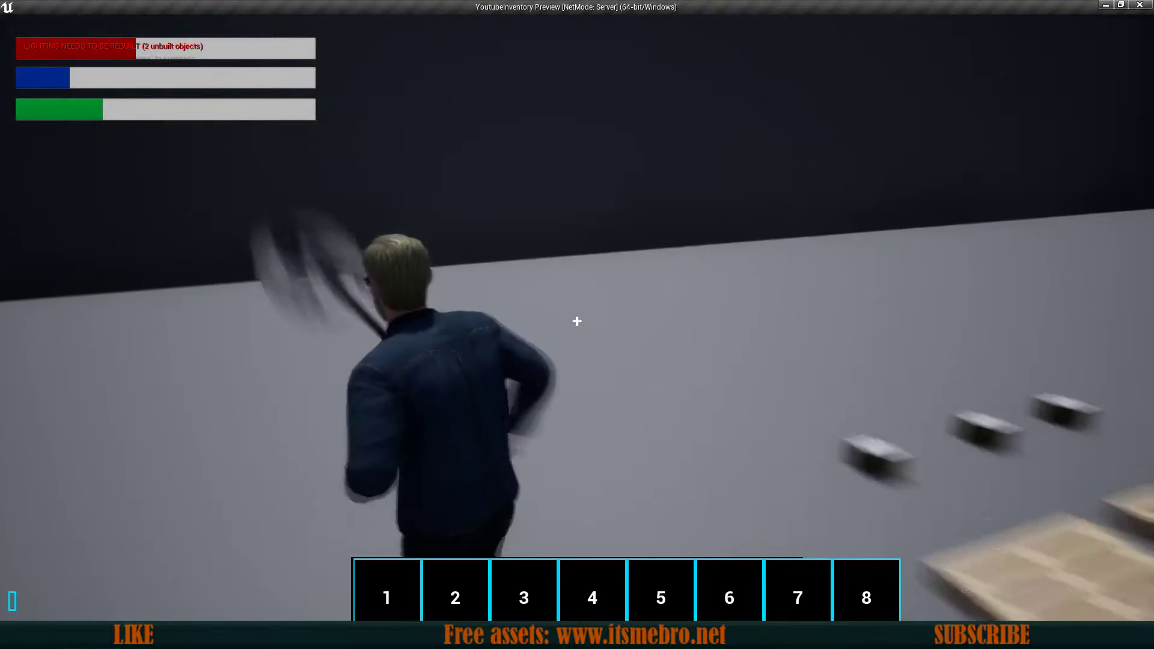
Take the axe out of the Primary weapon slot and drop it on the ground
key("s")
key("i")
left_click_drag(287, 279, 899, 256)
key("i")
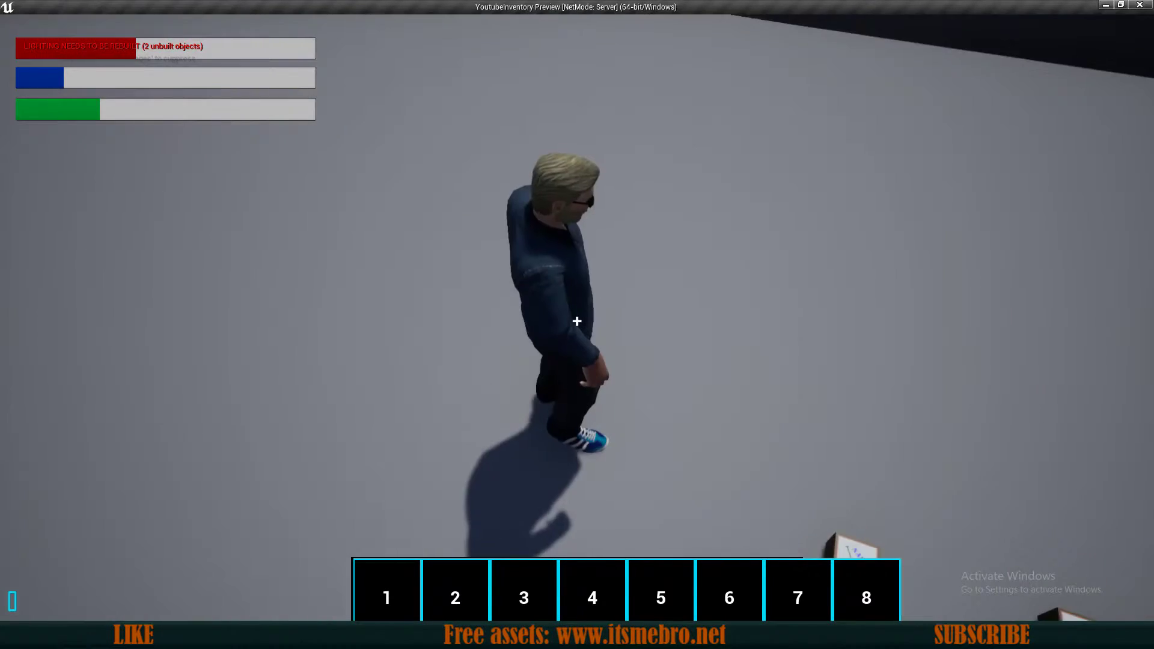
Equip the Rifle from the player slots as the primary weapon and return to the game view
key("i")
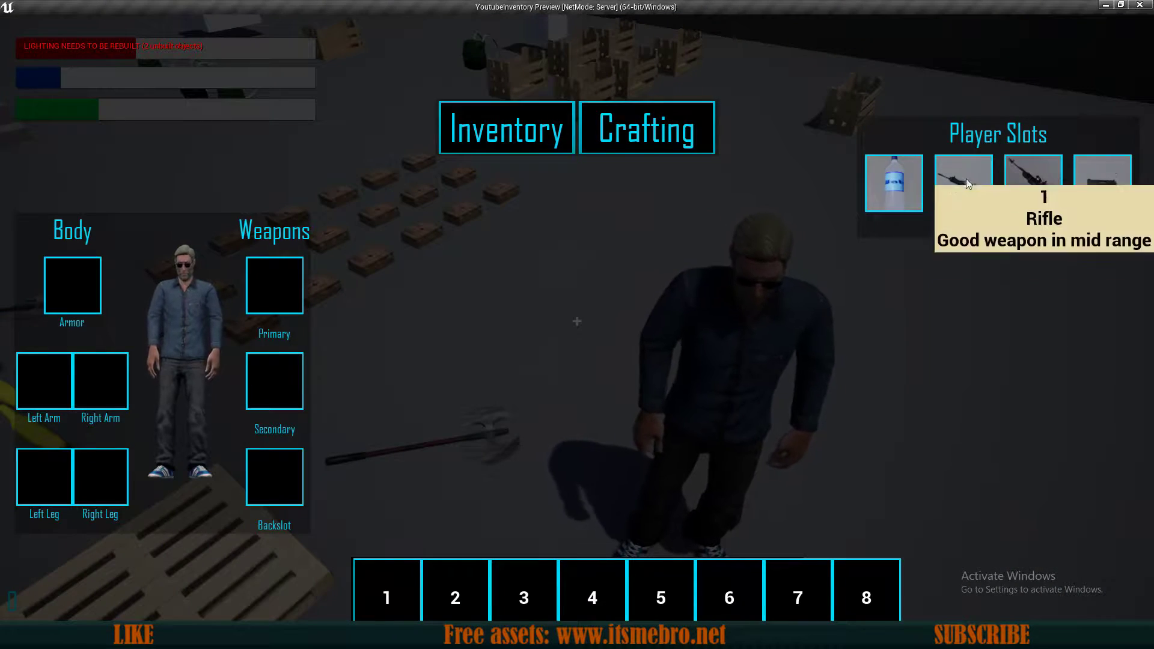
left_click_drag(962, 183, 275, 286)
key("i")
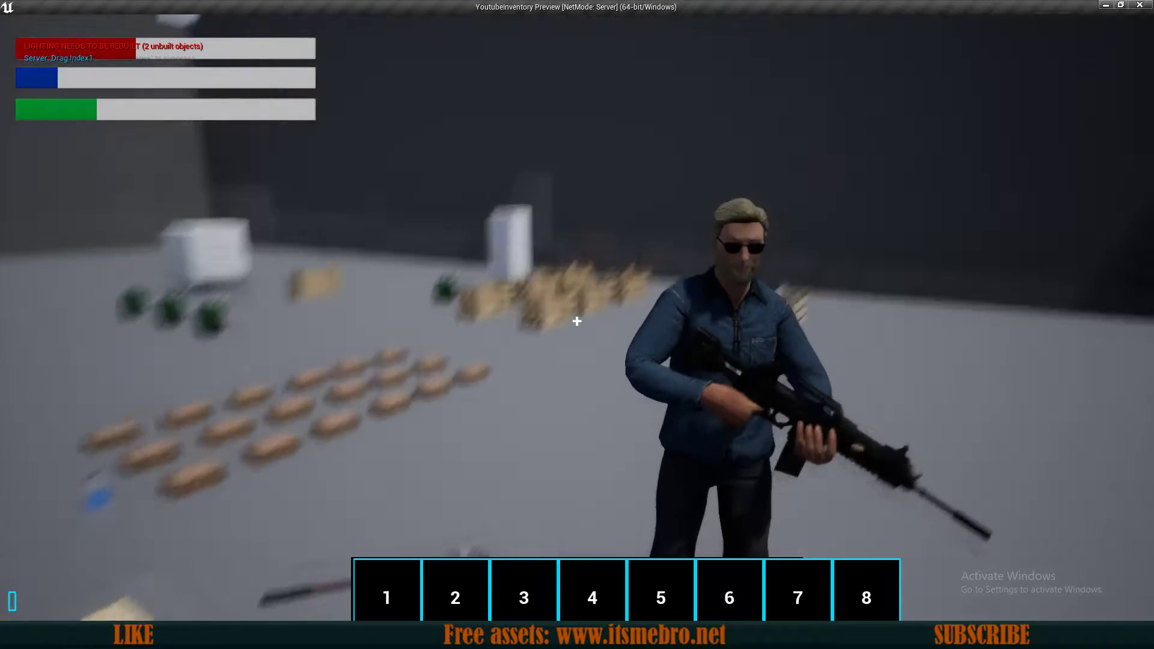
Discard the Rifle from the Primary slot, and equip and discard the scoped sniper the same way
key("i")
mouse_move(251, 286)
left_click_drag(251, 285, 963, 218)
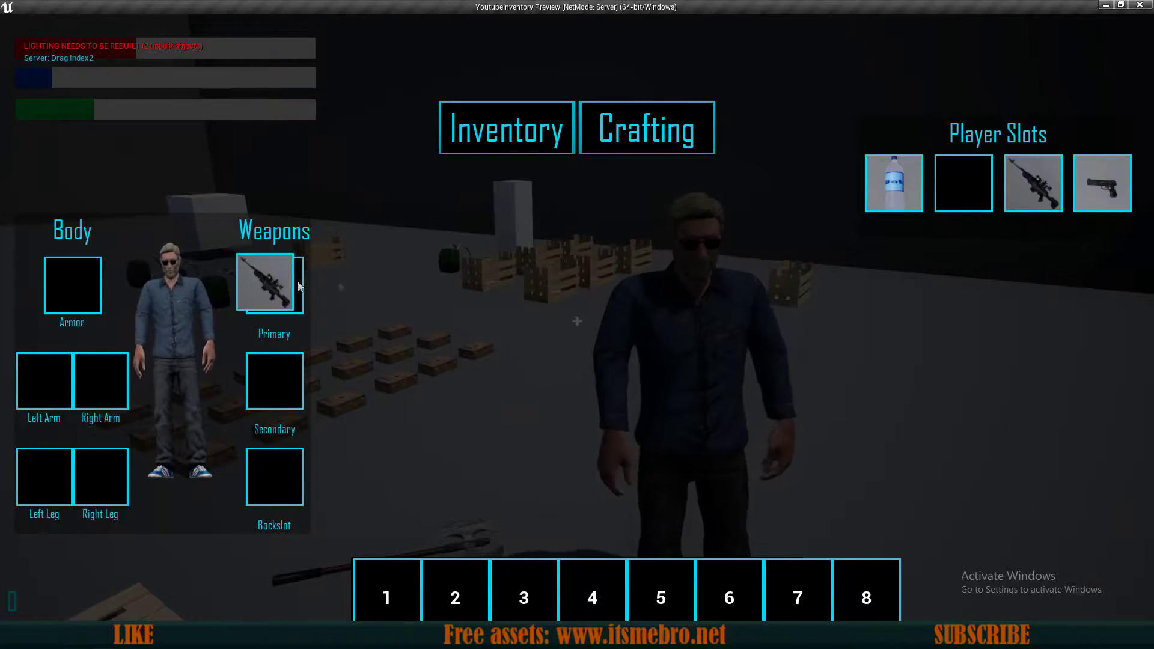
left_click_drag(298, 287, 481, 298)
Equip the pistol as the primary weapon and test aiming with it
left_click_drag(1100, 195, 269, 303)
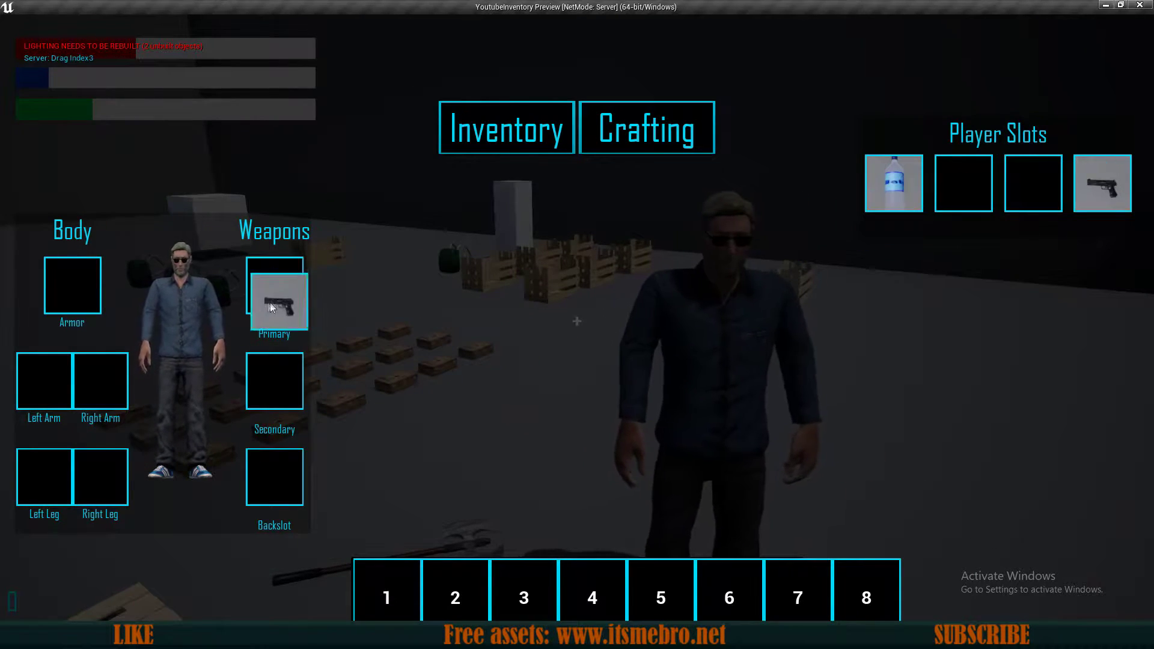
key("i")
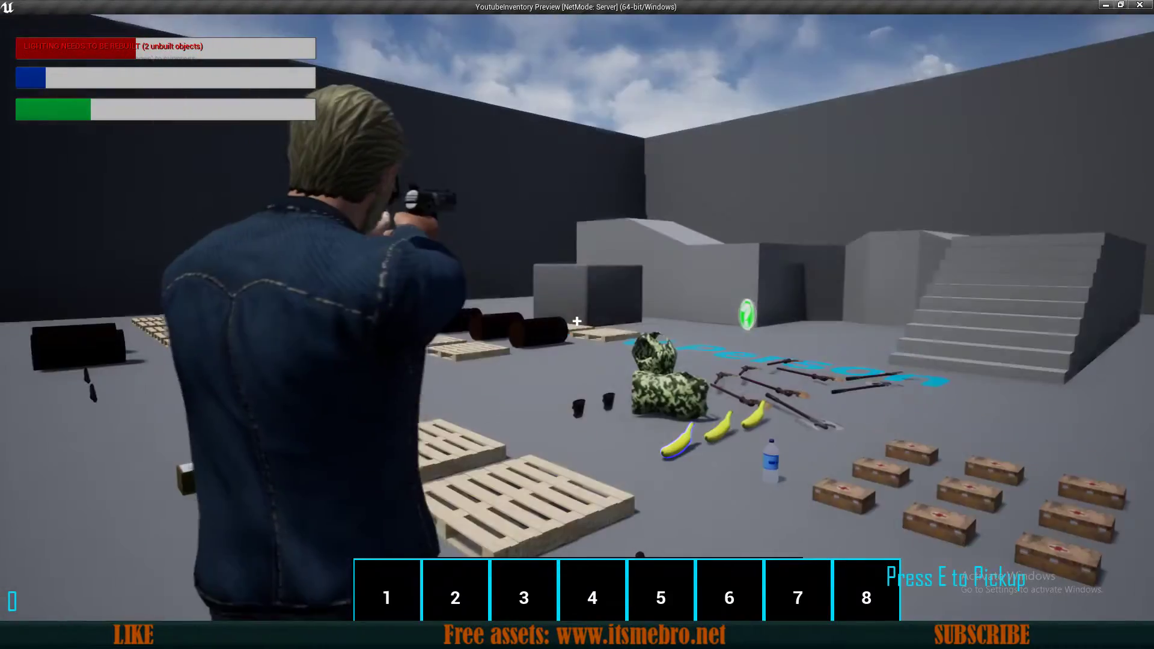
right_click(577, 321)
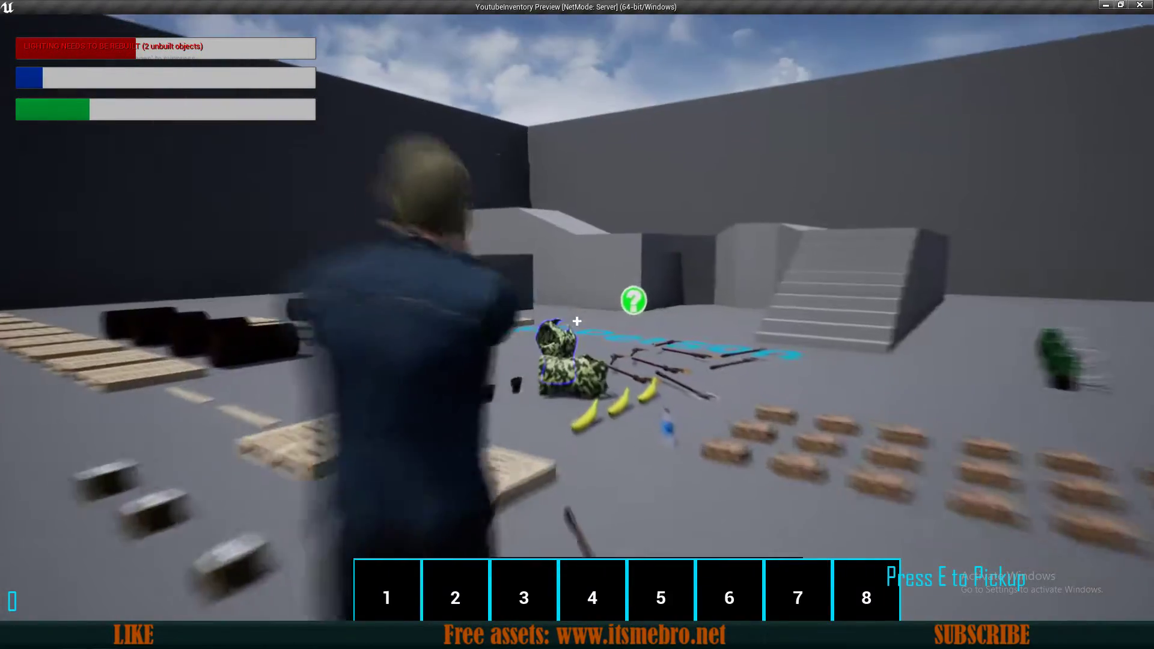
right_click(577, 321)
right_click(577, 321)
right_click(577, 321)
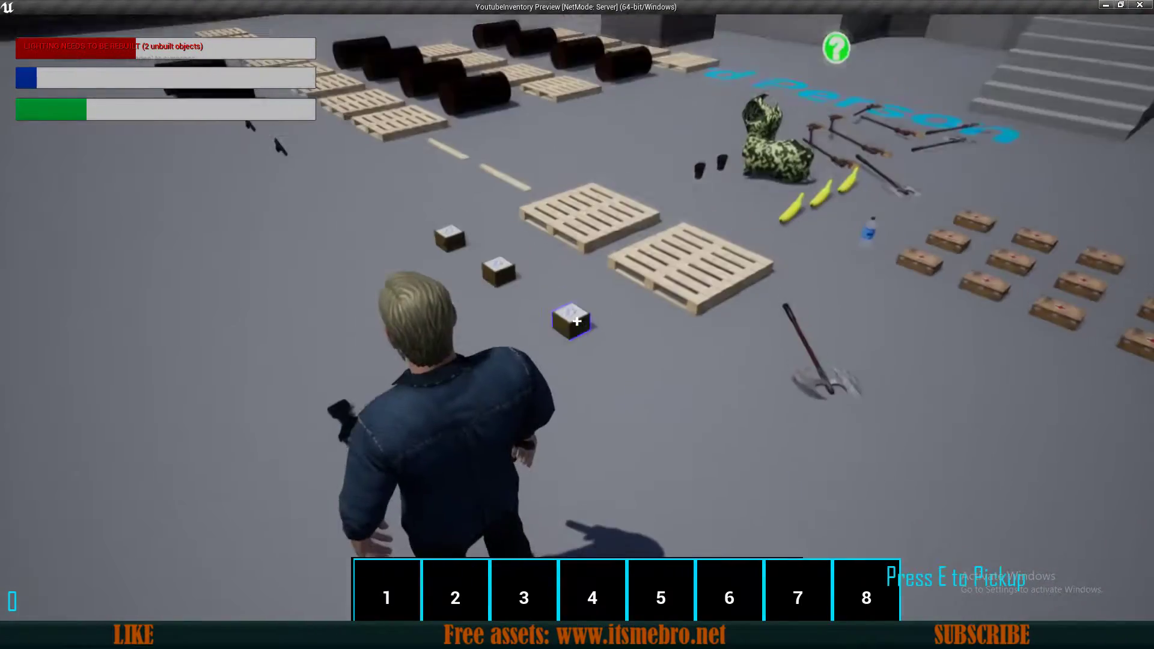
Pick up the three small ammo boxes beside the wooden pallets
key("i")
key("i")
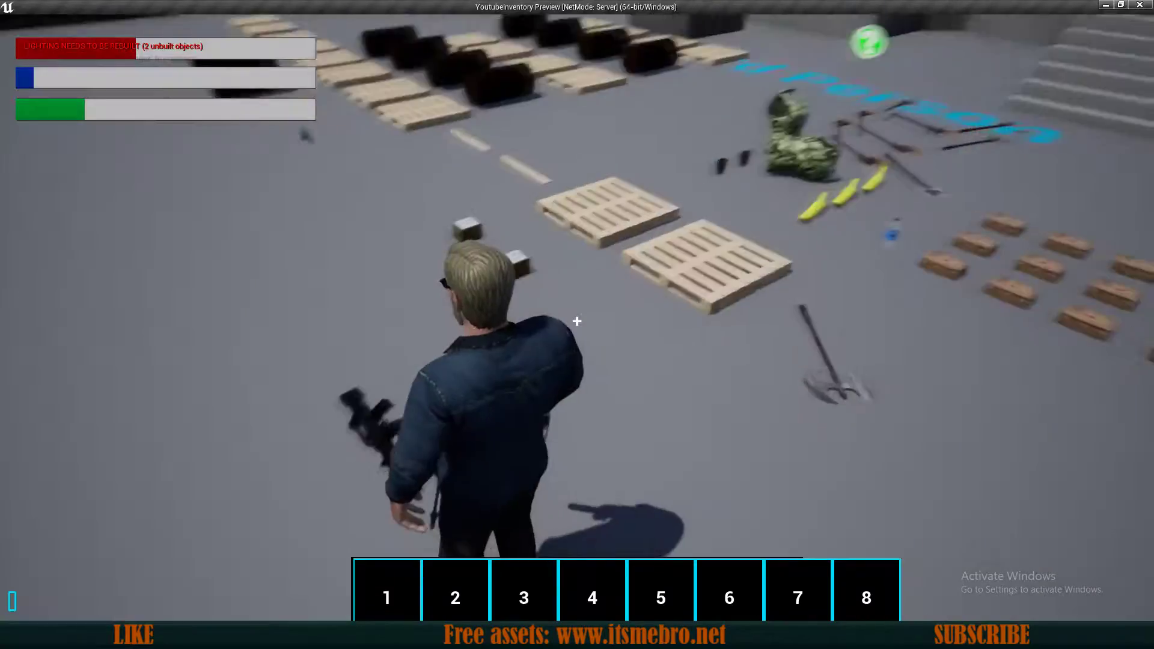
key("w")
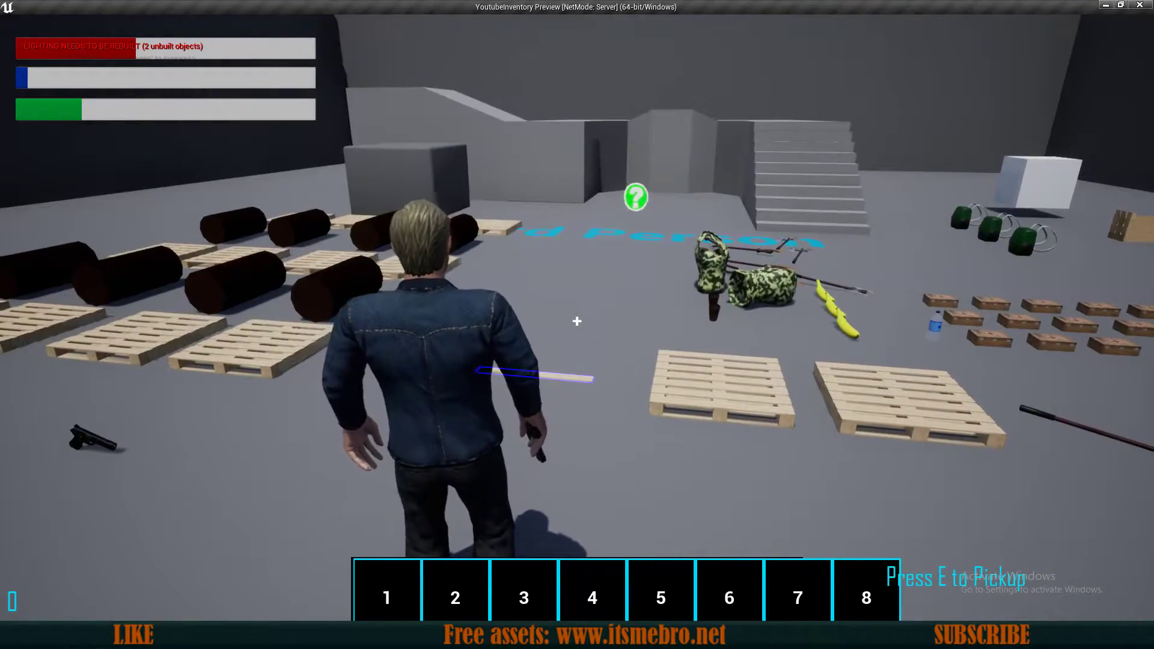
Aim and fire the pistol toward the distant white block while advancing on it
right_click(577, 321)
key("d")
key("w")
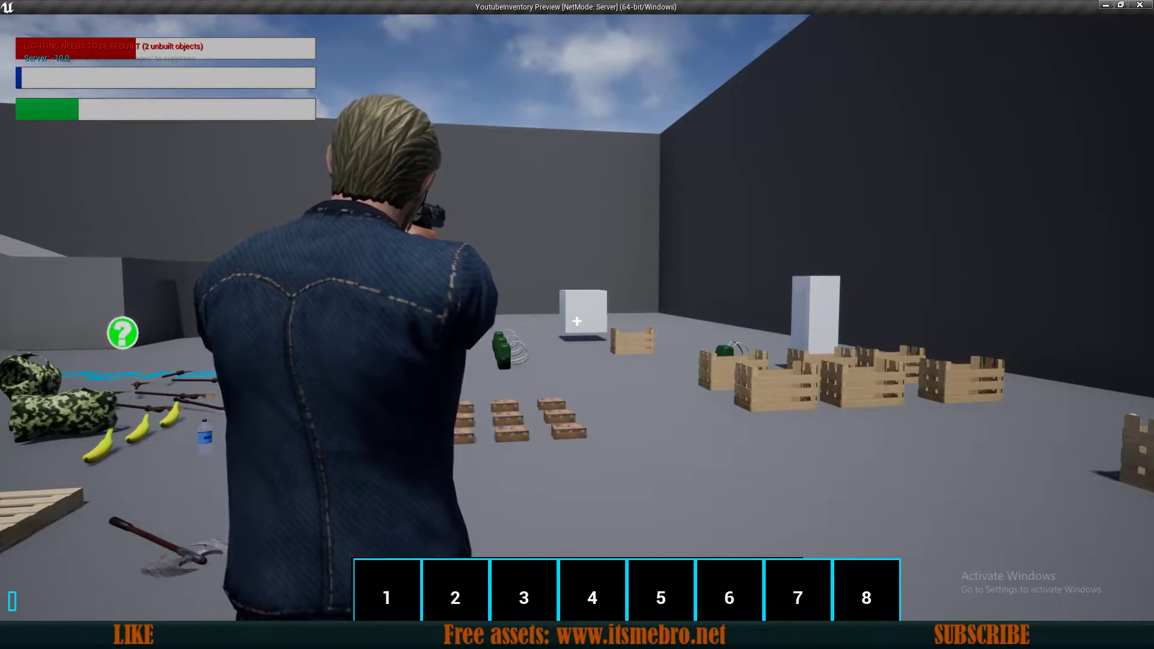
key("w")
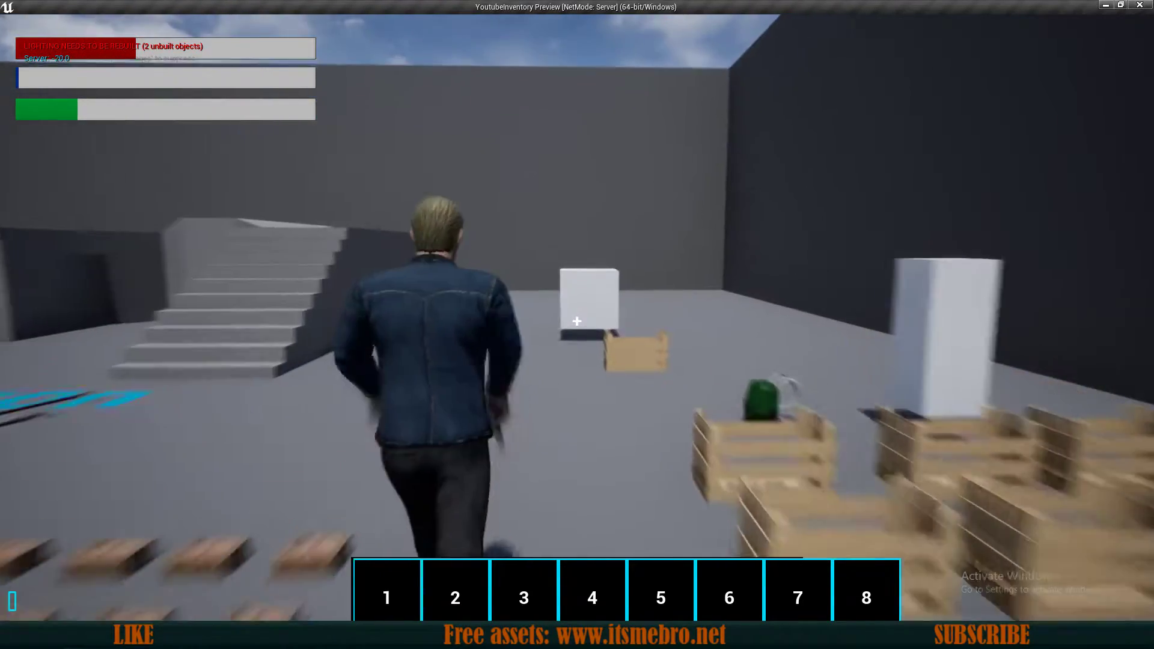
right_click(577, 320)
key("w")
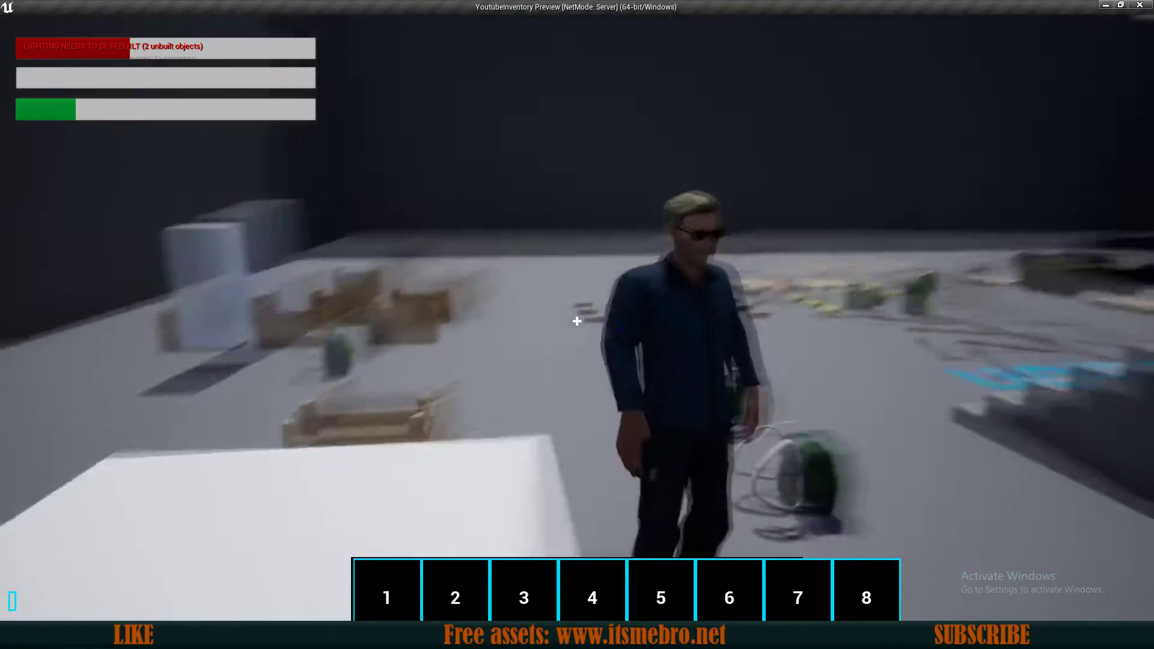
Run and jump across the level to the green backpacks and pick one up
key("w")
key("space")
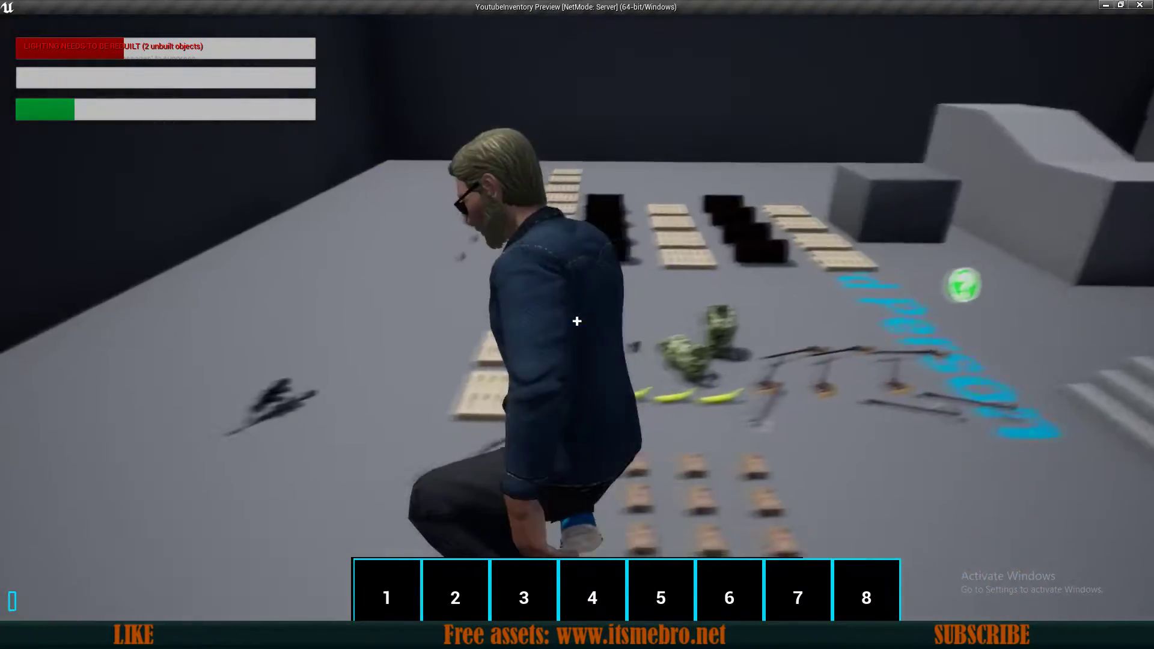
key("w")
key("space")
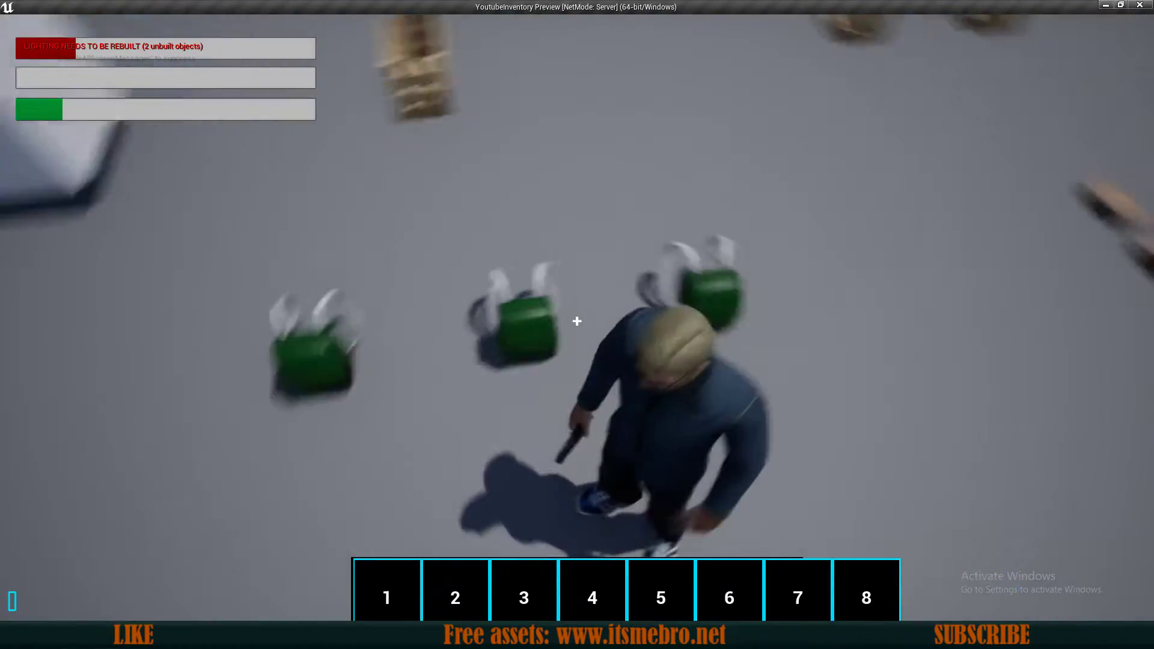
key("e")
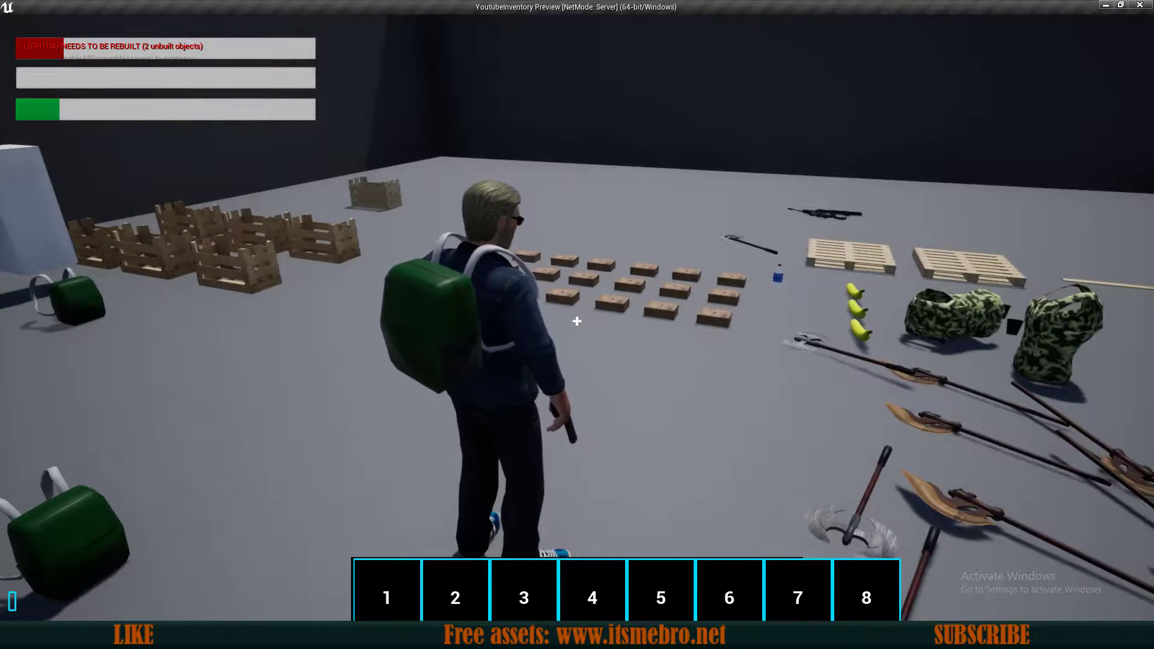
Examine the player slots and the backpack inventory, including the details of the ammo in the second slot
key("w")
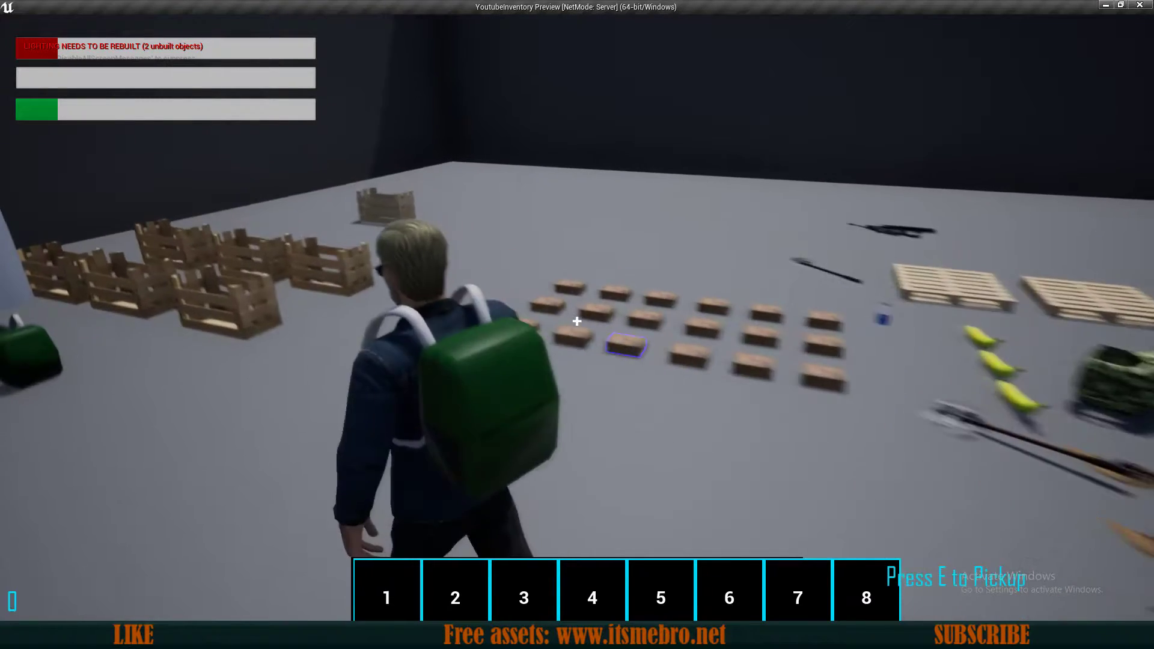
key("Tab")
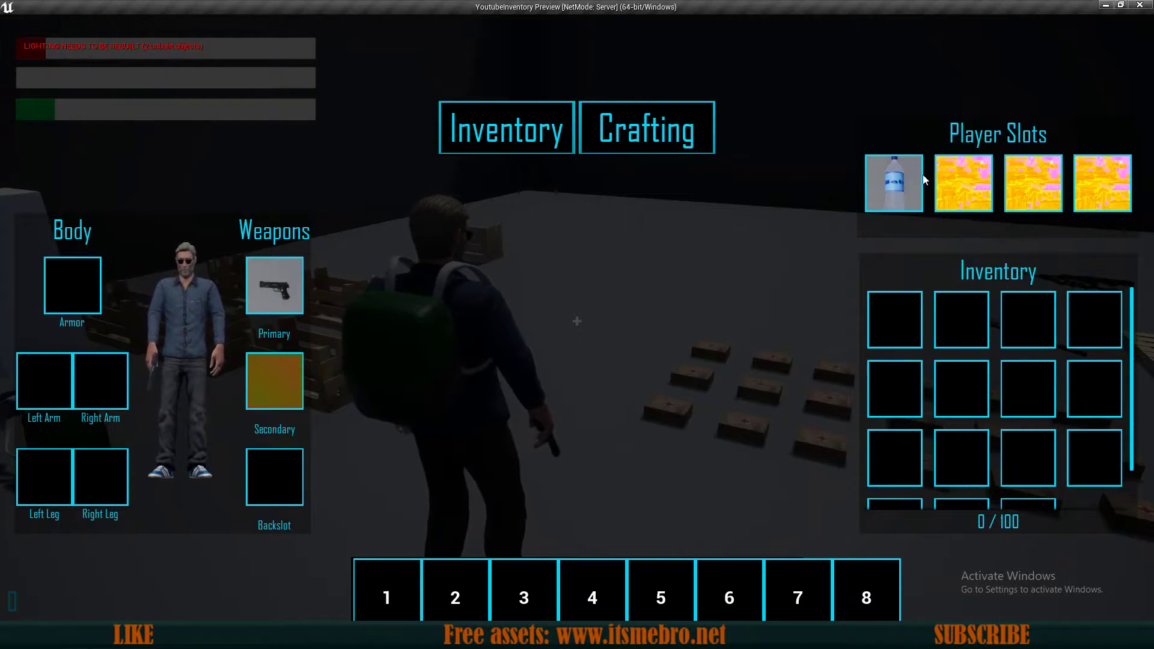
mouse_move(980, 206)
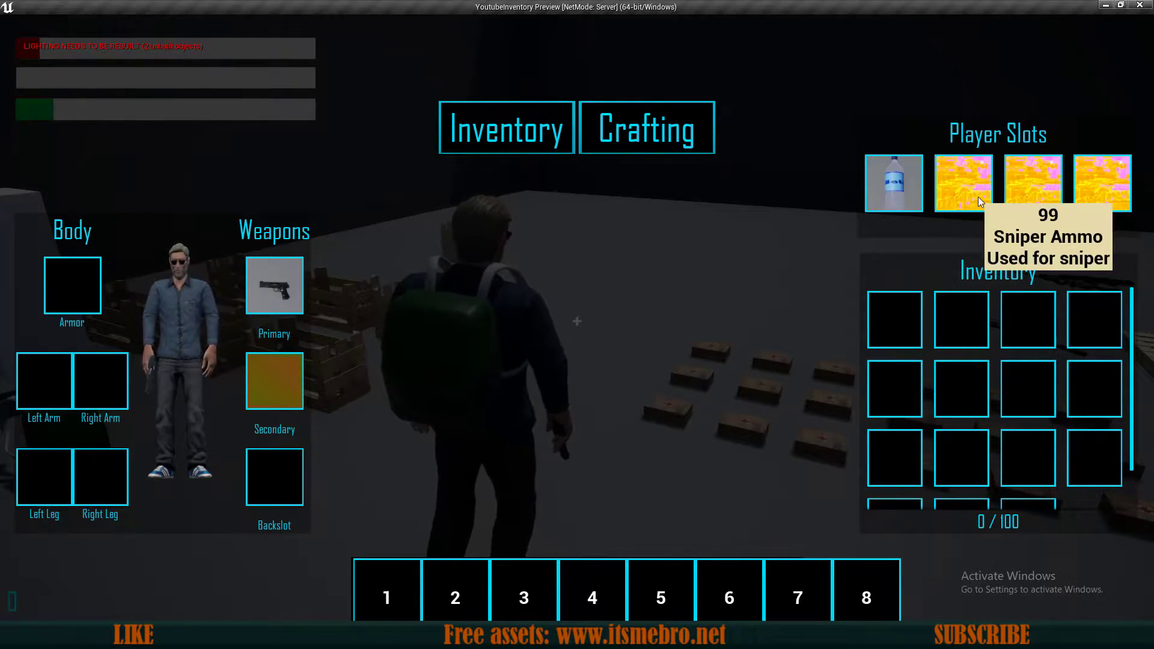
key("Tab")
Move to the camouflage vests near the bananas and pick one up into the backpack inventory
key("w")
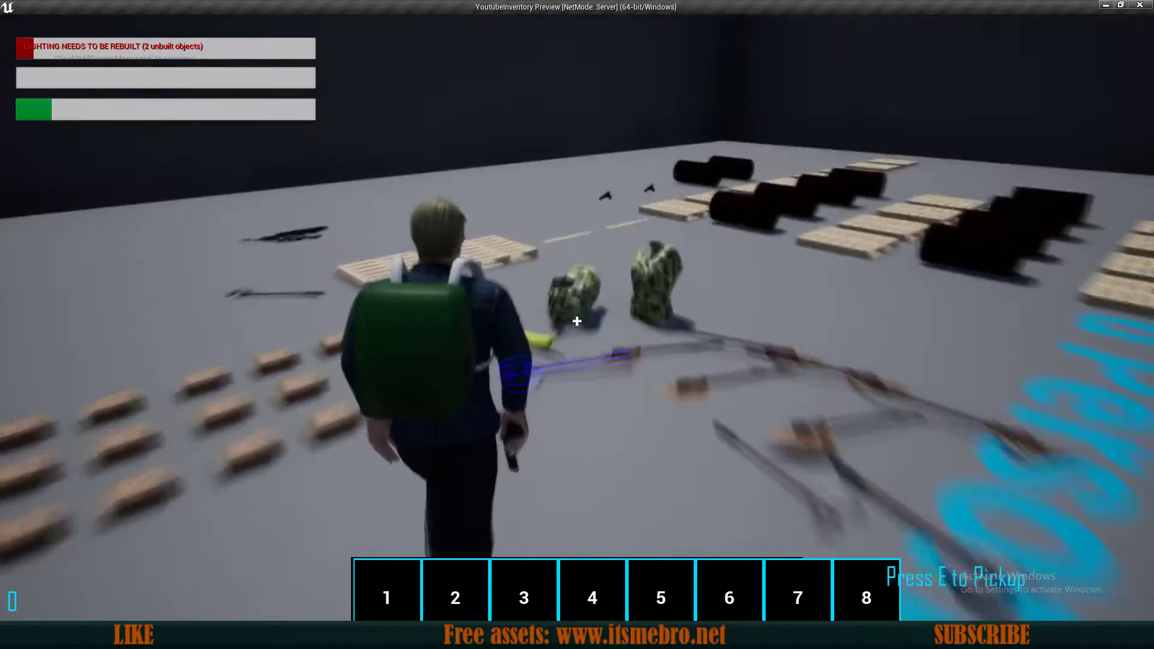
key("e")
key("w")
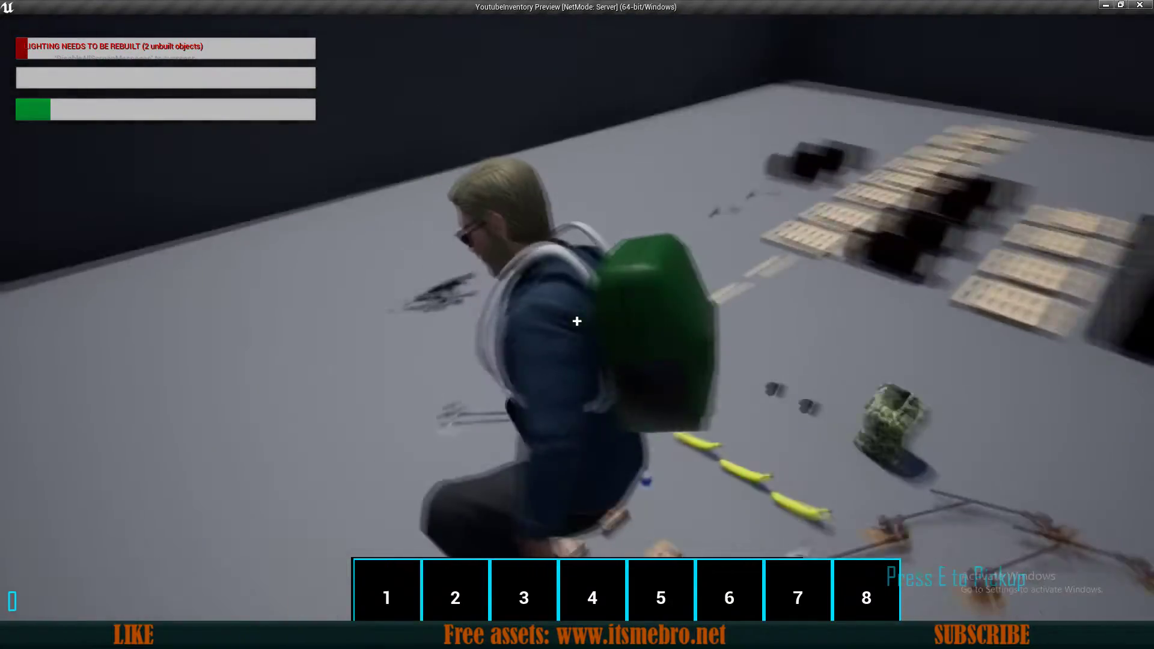
key("d")
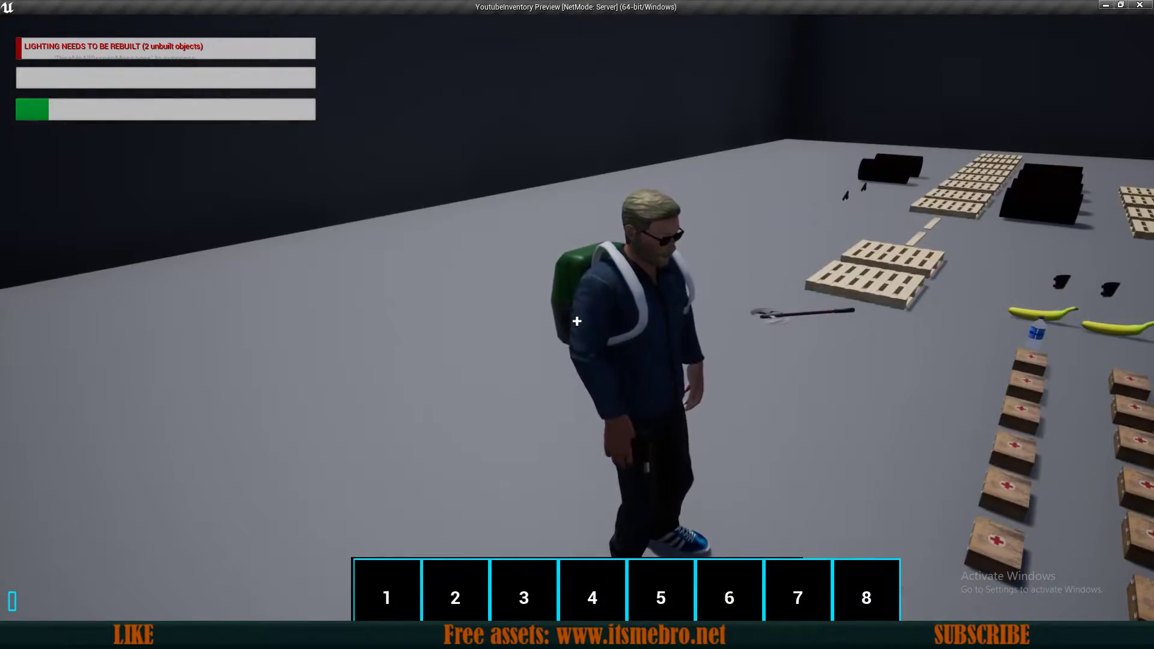
Equip the camouflage vest in the Armor body slot and check the remaining player slots
key("Tab")
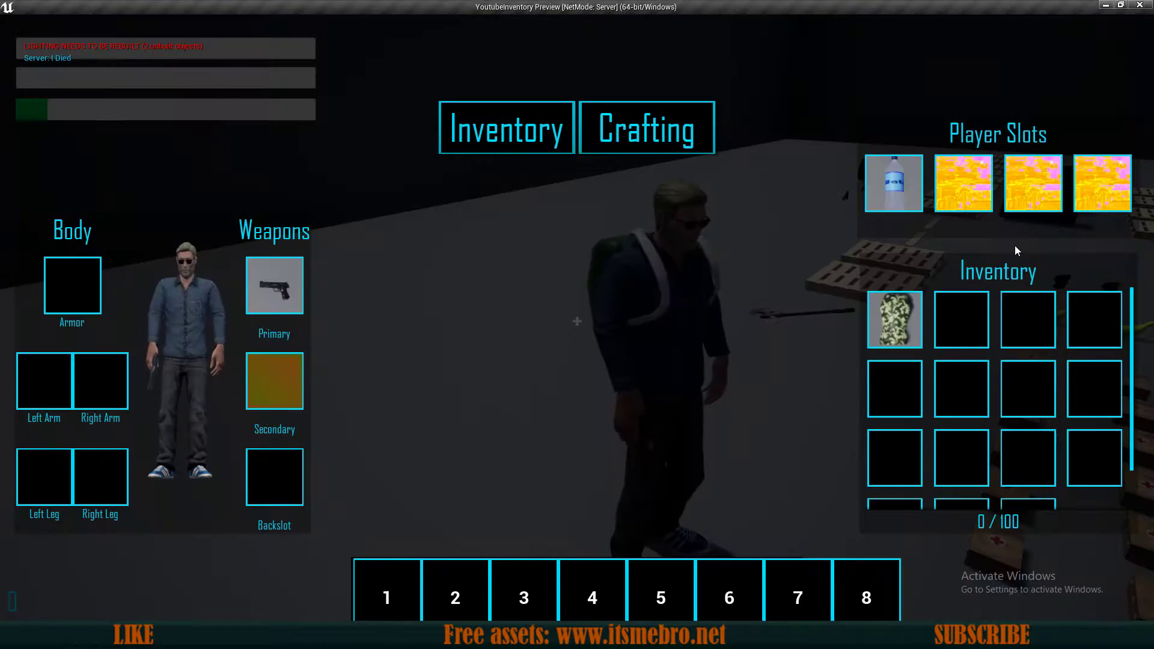
left_click_drag(895, 318, 161, 303)
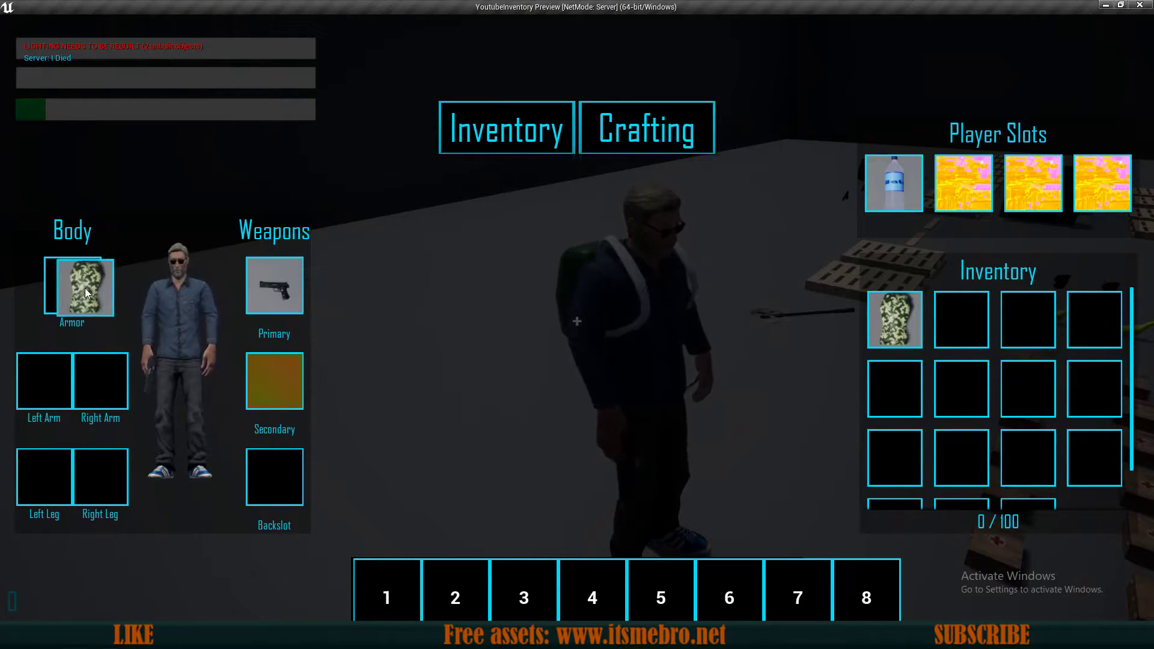
left_click_drag(86, 292, 86, 293)
scroll(984, 198, "down", 1)
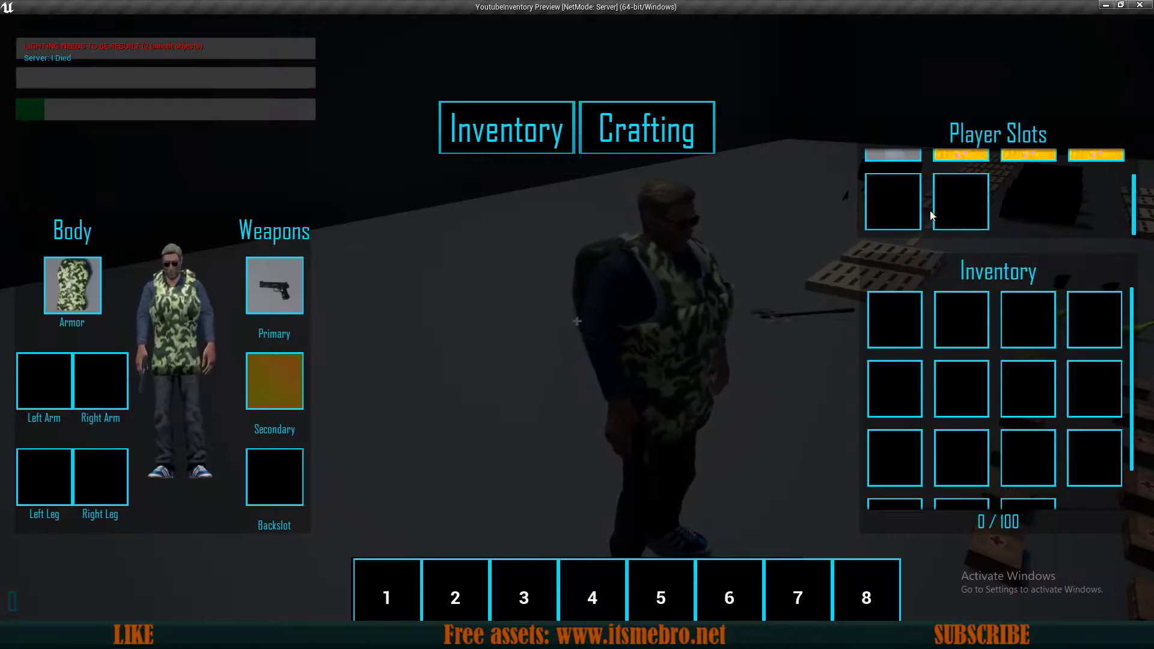
key("Tab")
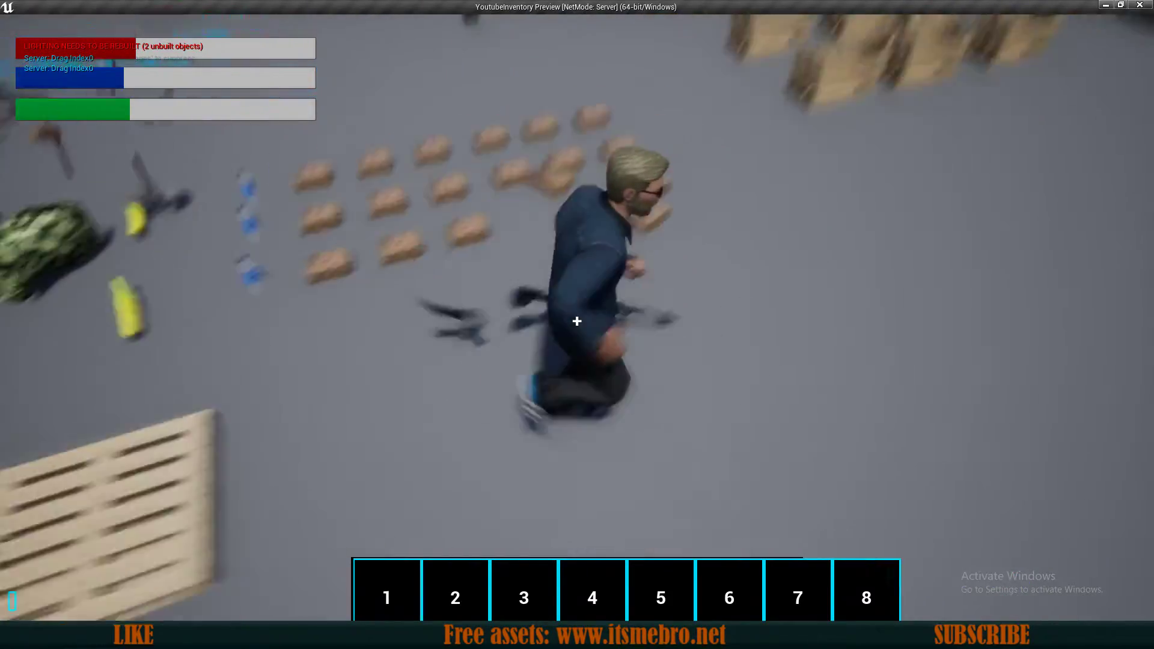
key("a")
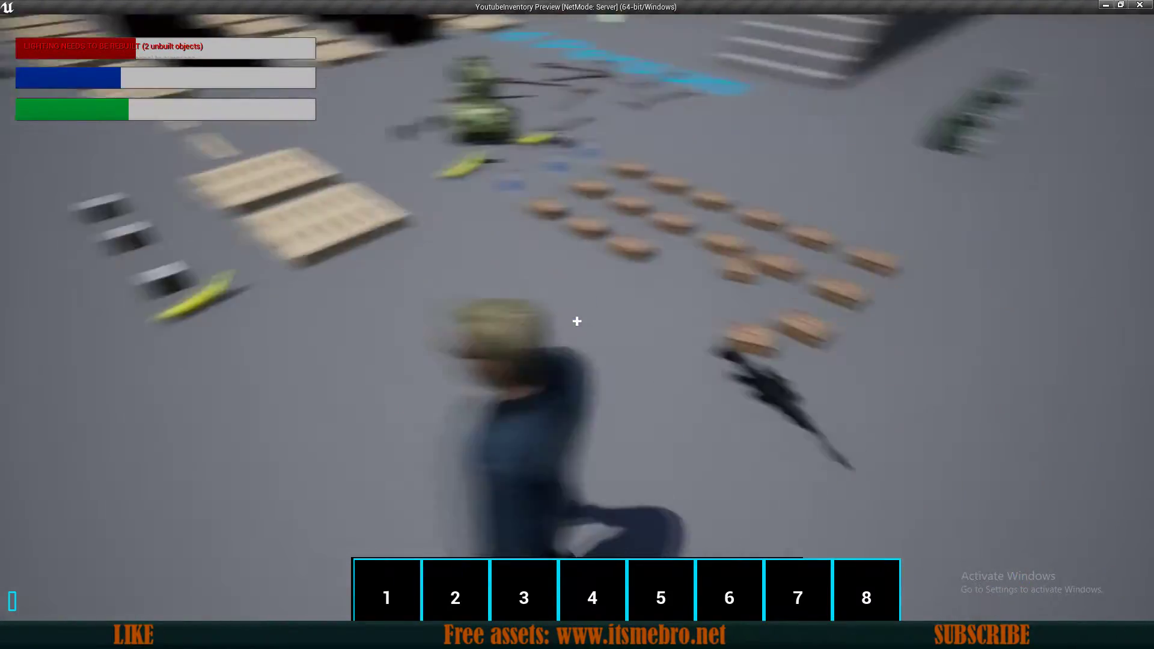
Go to the row of medical boxes, pick up several into the player slots and check the stack in the first slot
key("w")
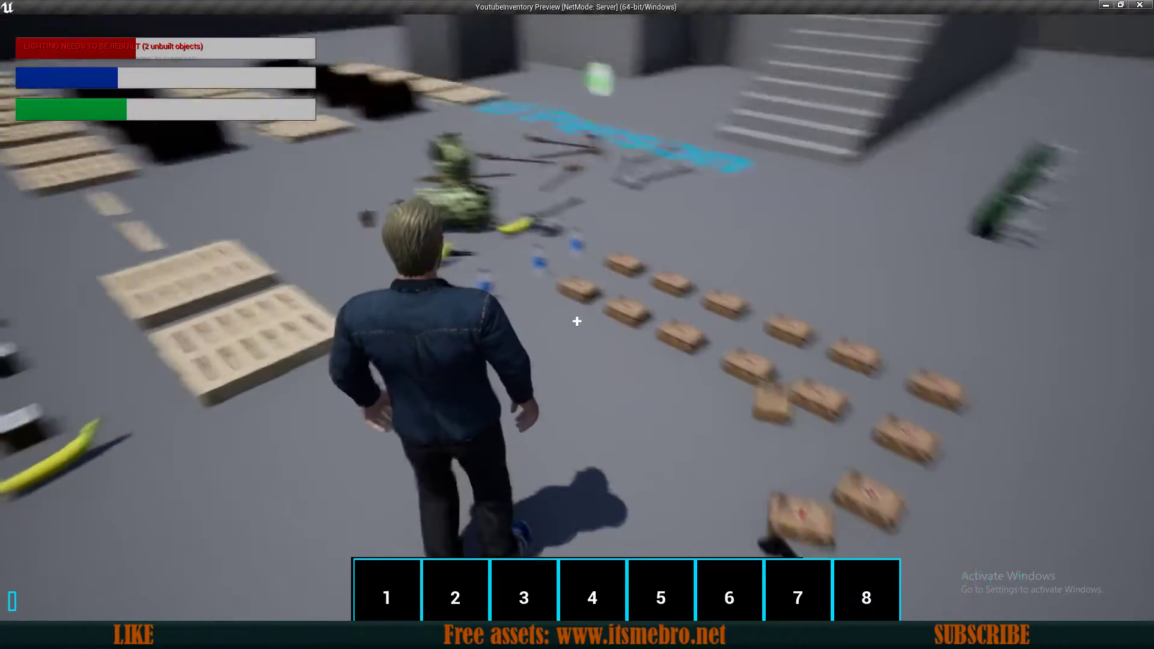
key("Tab")
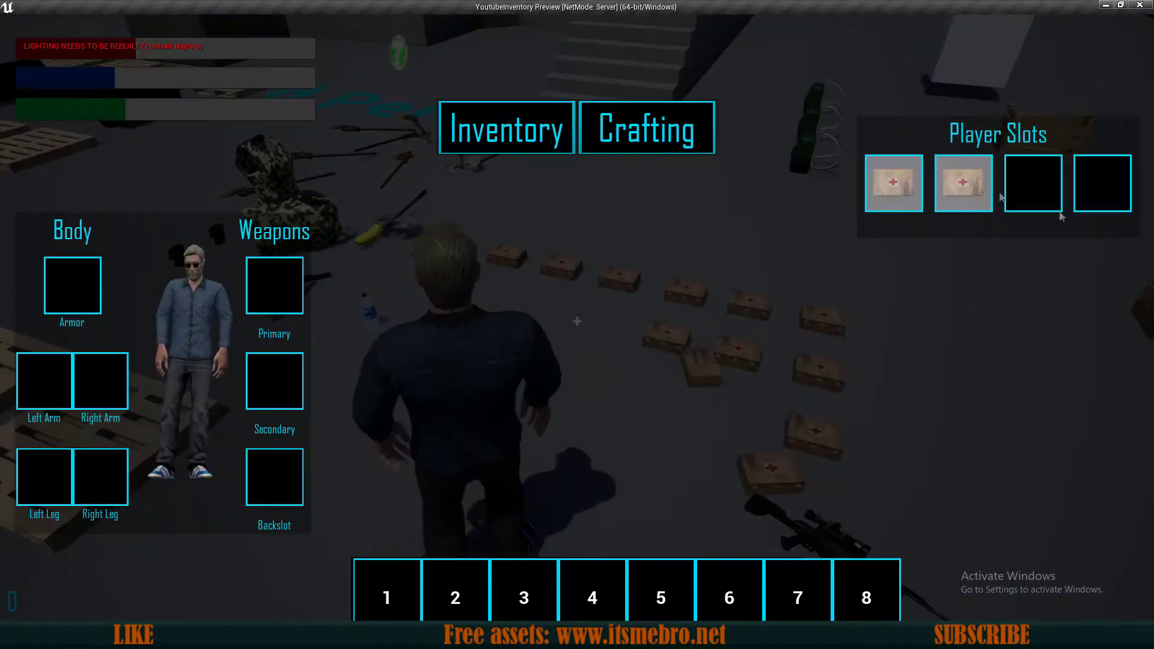
key("Tab")
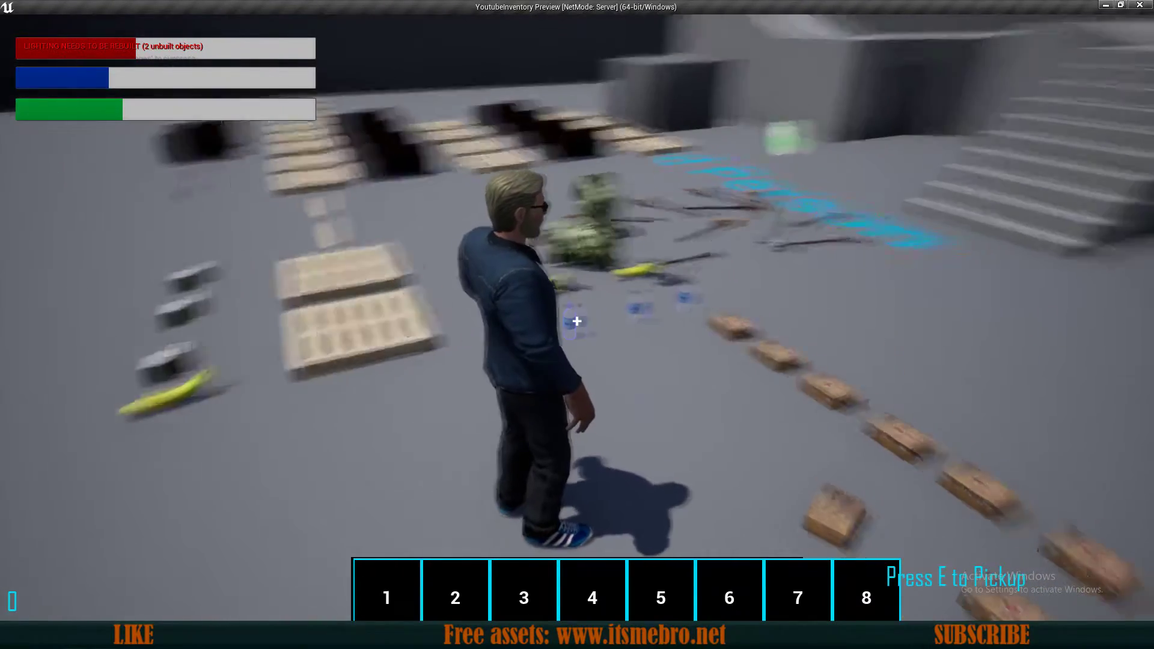
key("Tab")
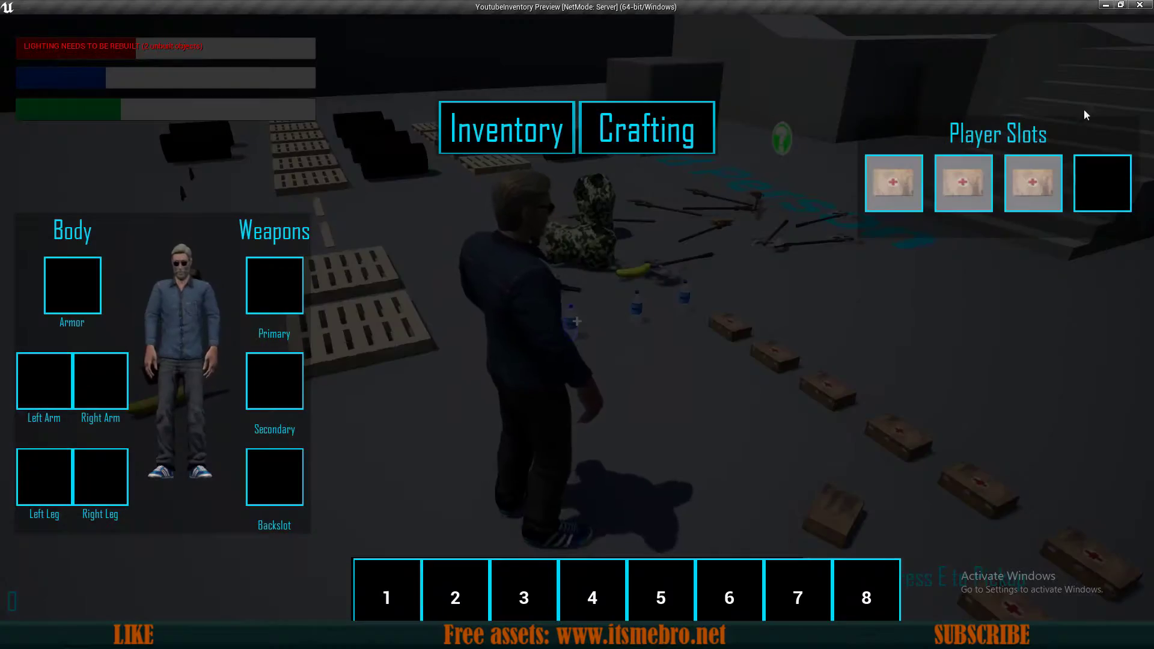
mouse_move(985, 185)
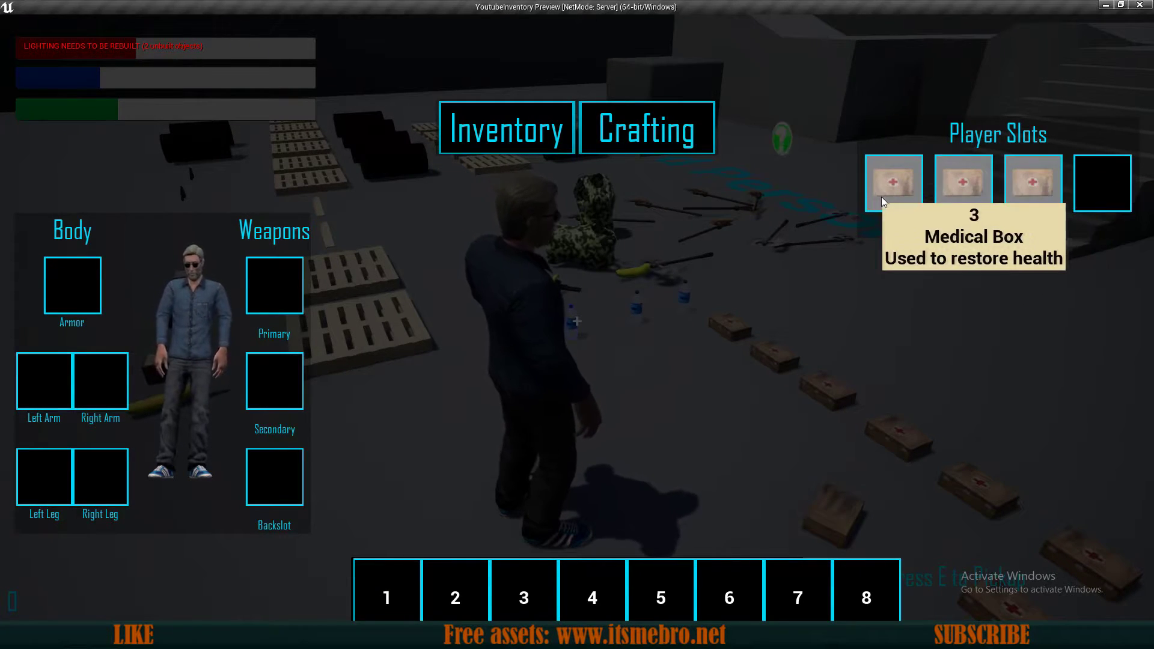
Pick up a water bottle and a backpack, and split 2 medical boxes from the second player slot into the first backpack slot
key("Tab")
key("Tab")
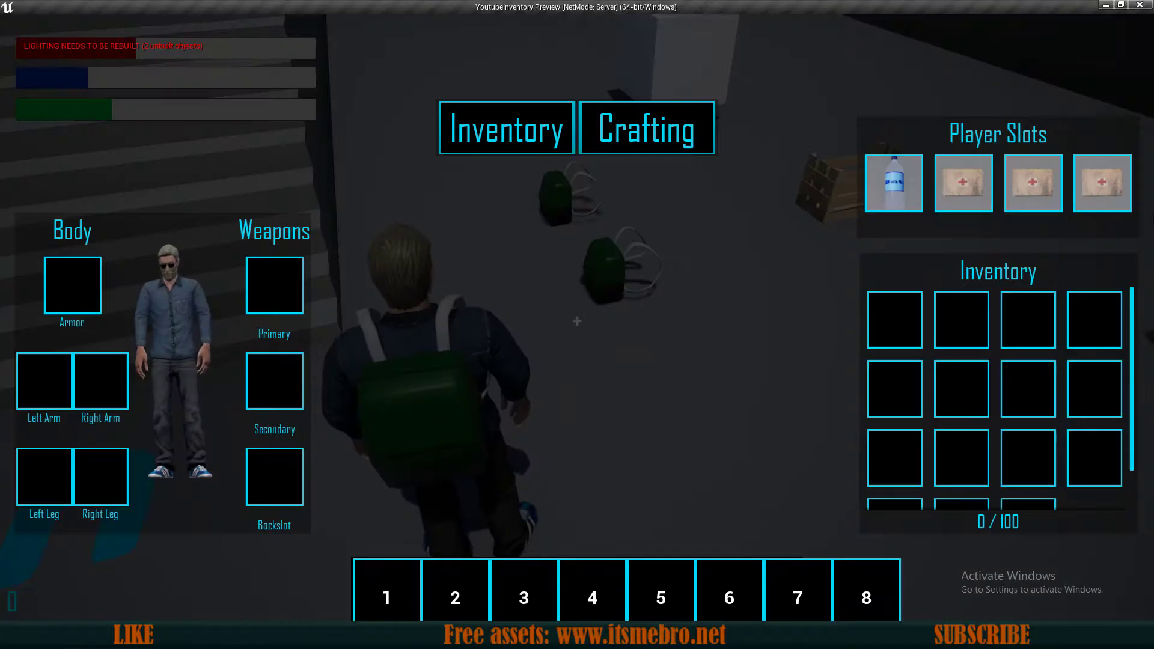
left_click_drag(963, 185, 975, 324)
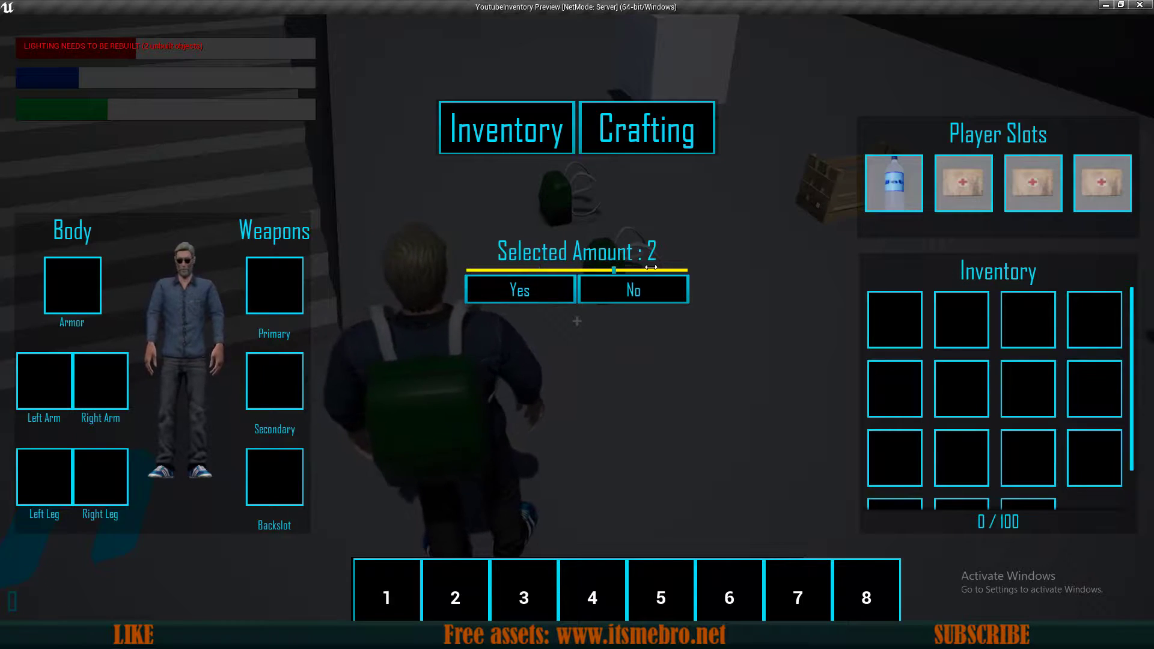
left_click(520, 290)
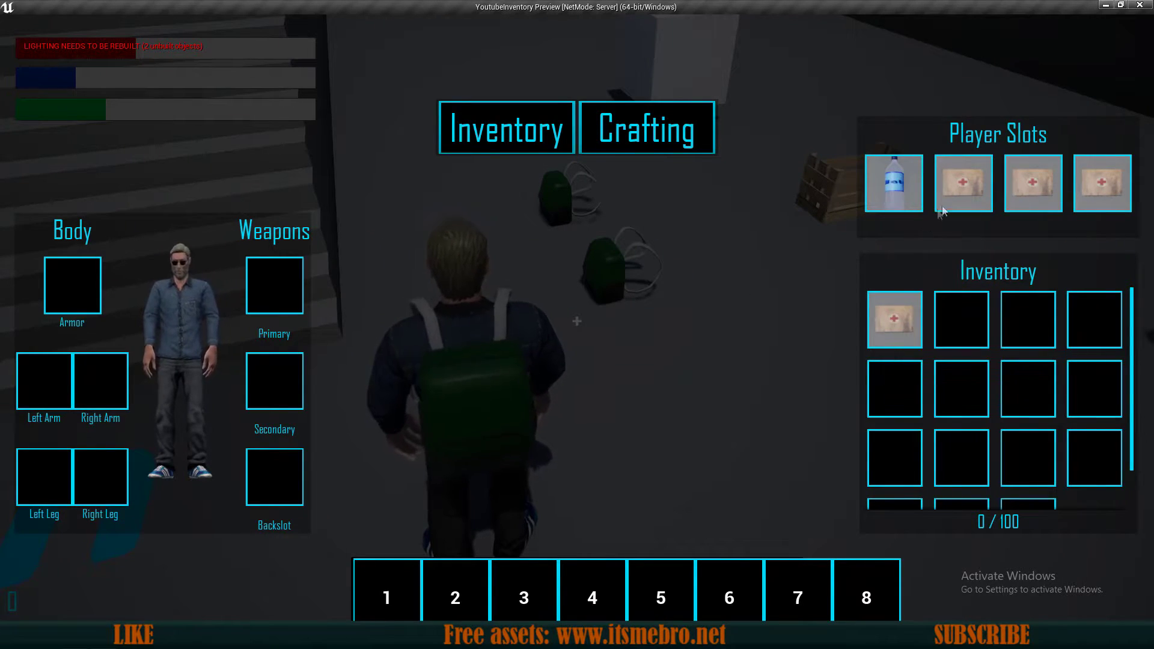
Transfer more medical boxes into the first two backpack slots, and arrange a medical box and the water in the first two player slots
left_click_drag(883, 318, 910, 298)
left_click_drag(1034, 189, 974, 304)
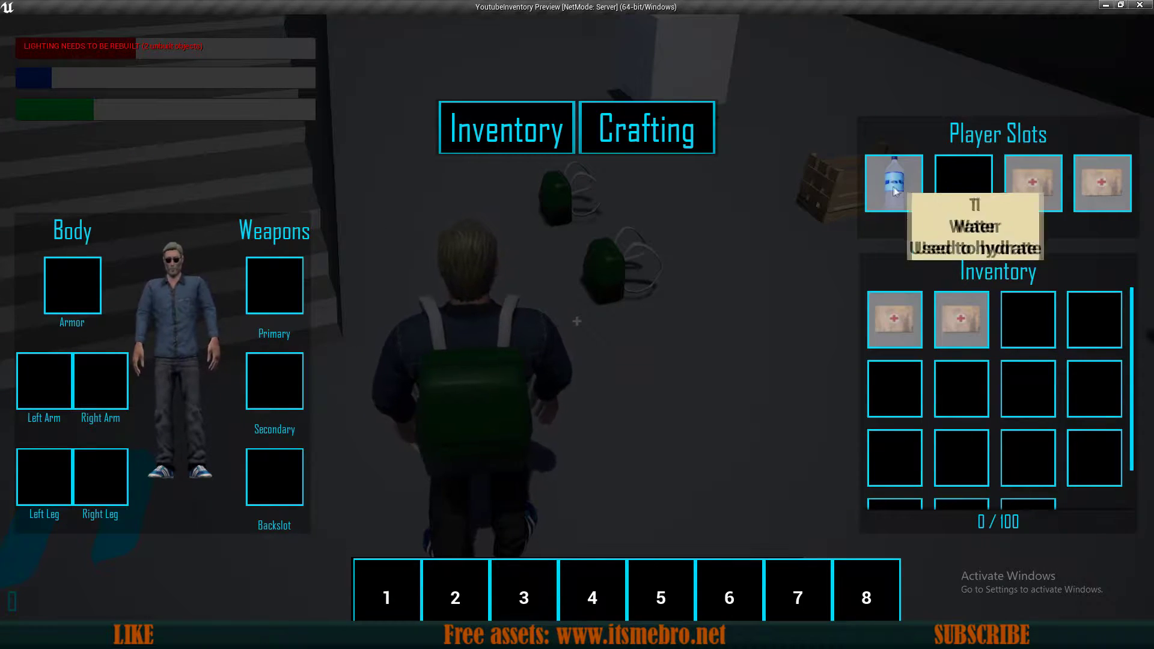
left_click_drag(942, 189, 963, 187)
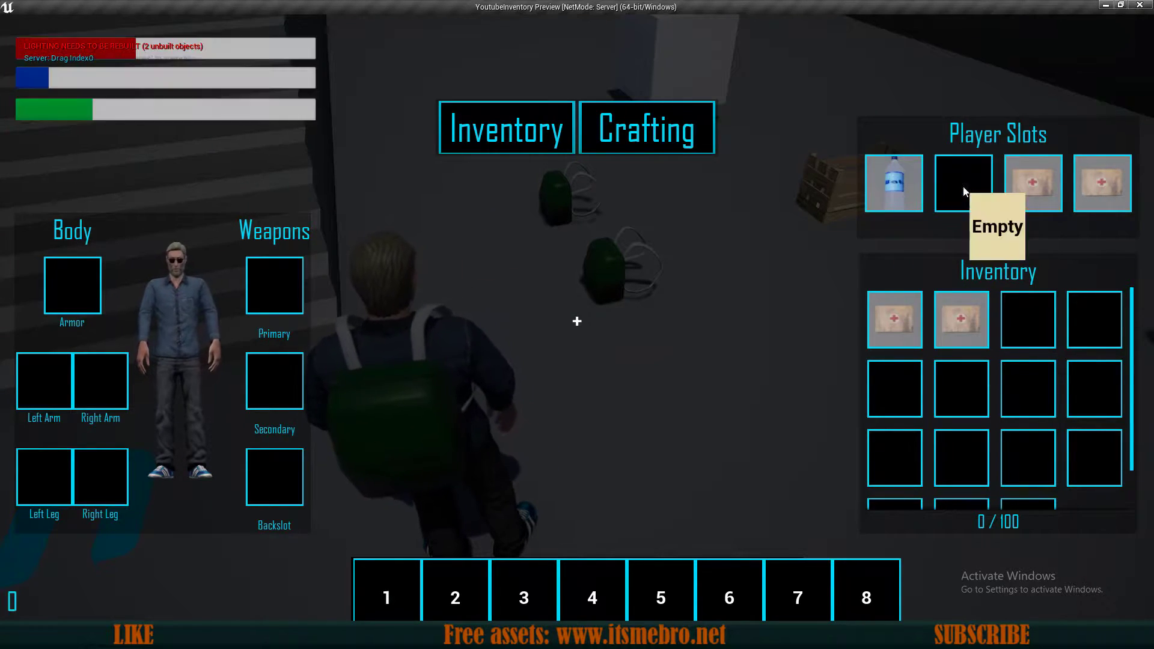
left_click_drag(1100, 180, 904, 191)
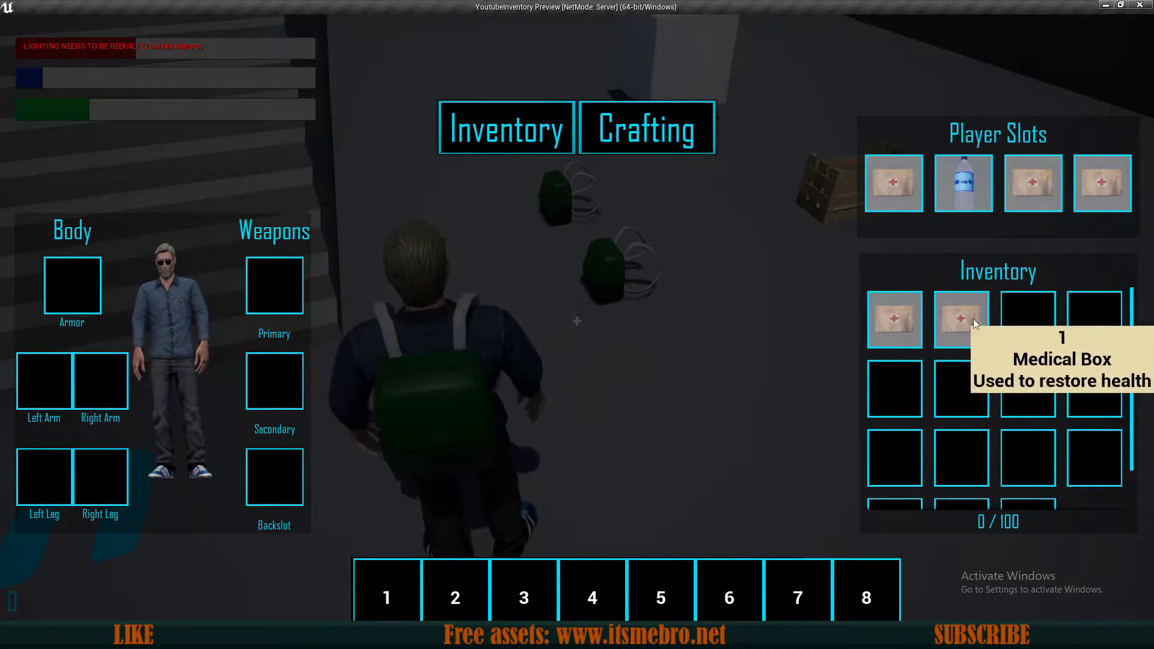
Empty the third player slot's medical boxes into the backpack, and split some from the fourth player slot into the third backpack slot
left_click_drag(1029, 204, 1041, 313)
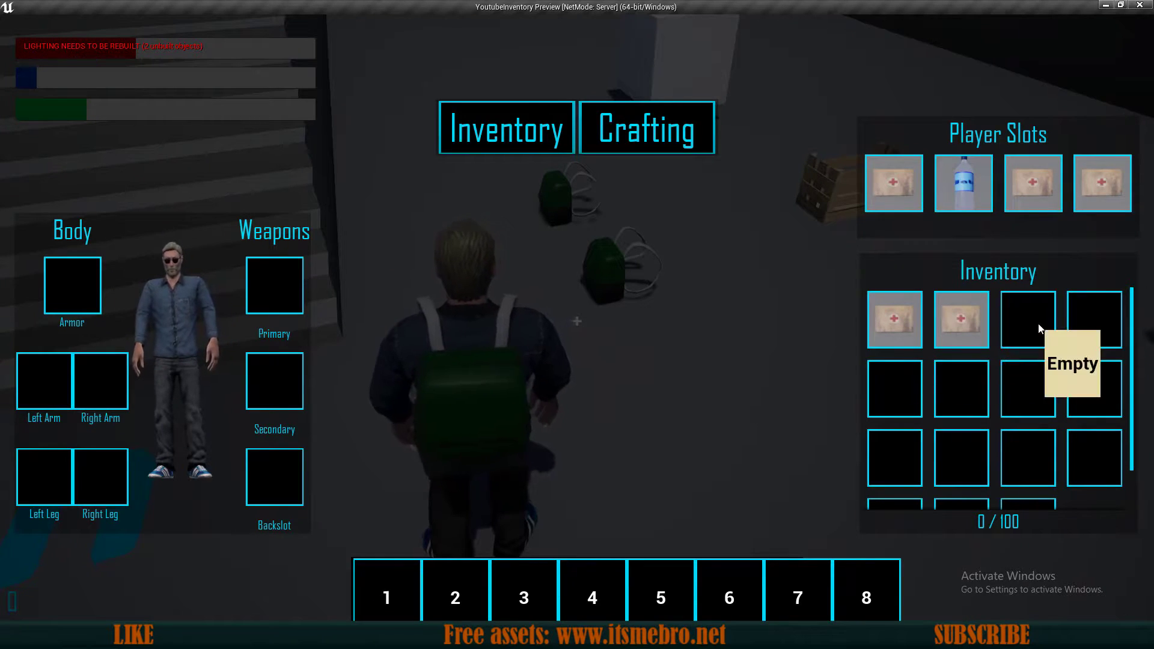
left_click_drag(965, 327, 1017, 387)
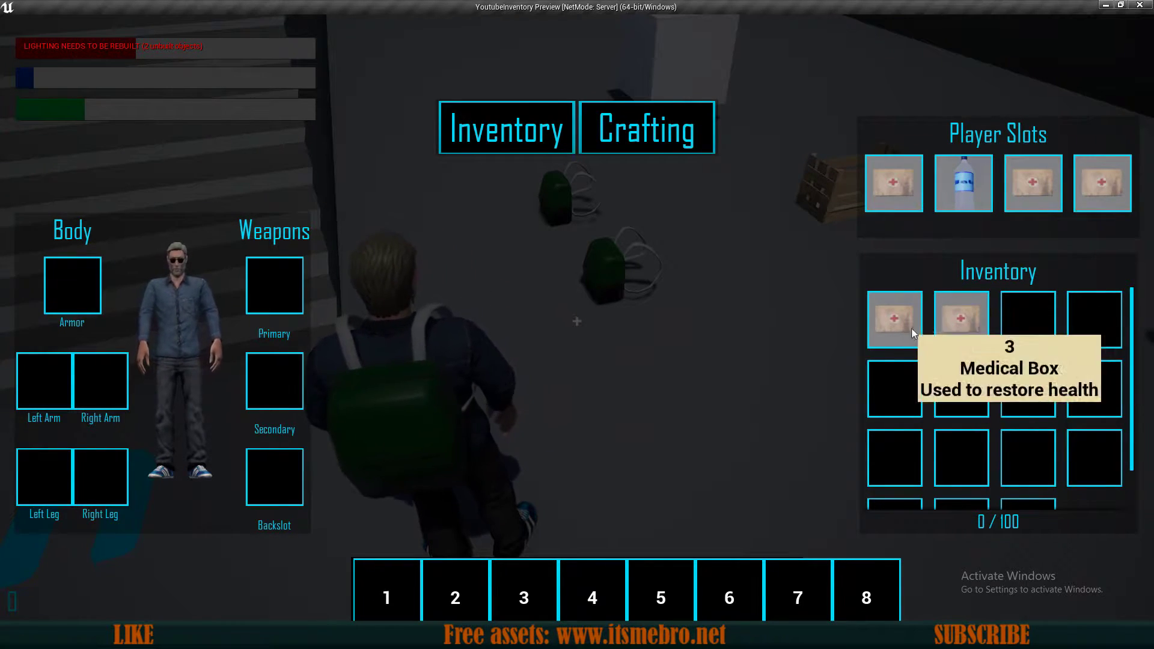
left_click_drag(1033, 190, 999, 330)
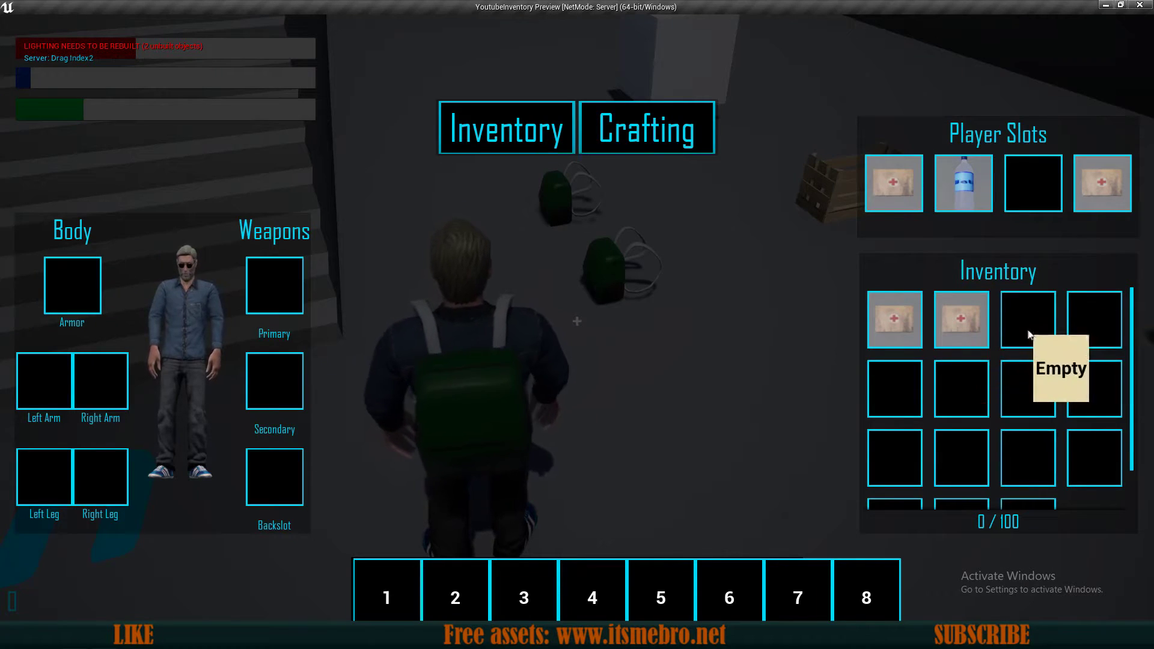
left_click_drag(1091, 200, 1031, 305)
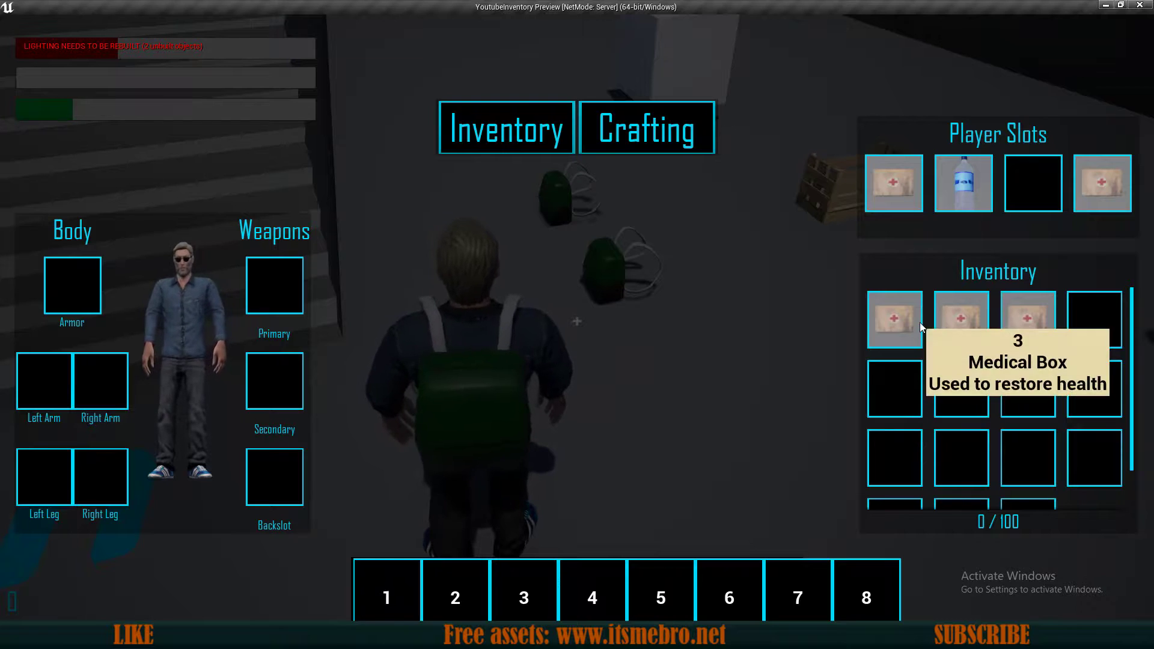
Use up the medical boxes from the first backpack slot on the character preview to restore health
left_click_drag(897, 326, 553, 365)
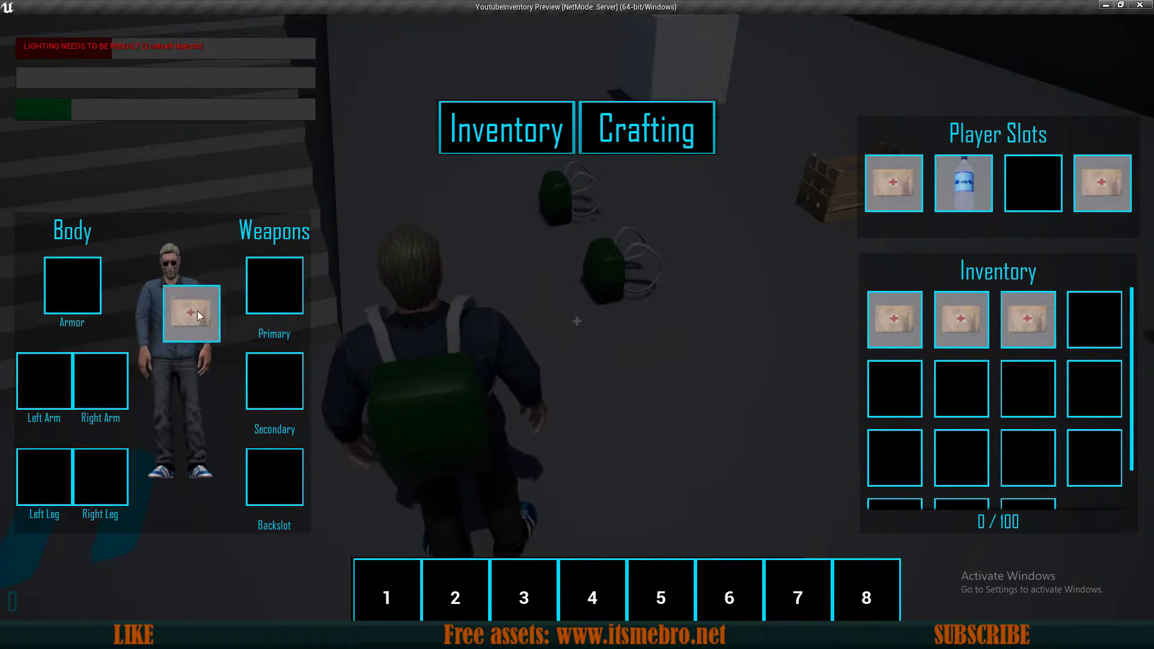
left_click_drag(197, 311, 186, 312)
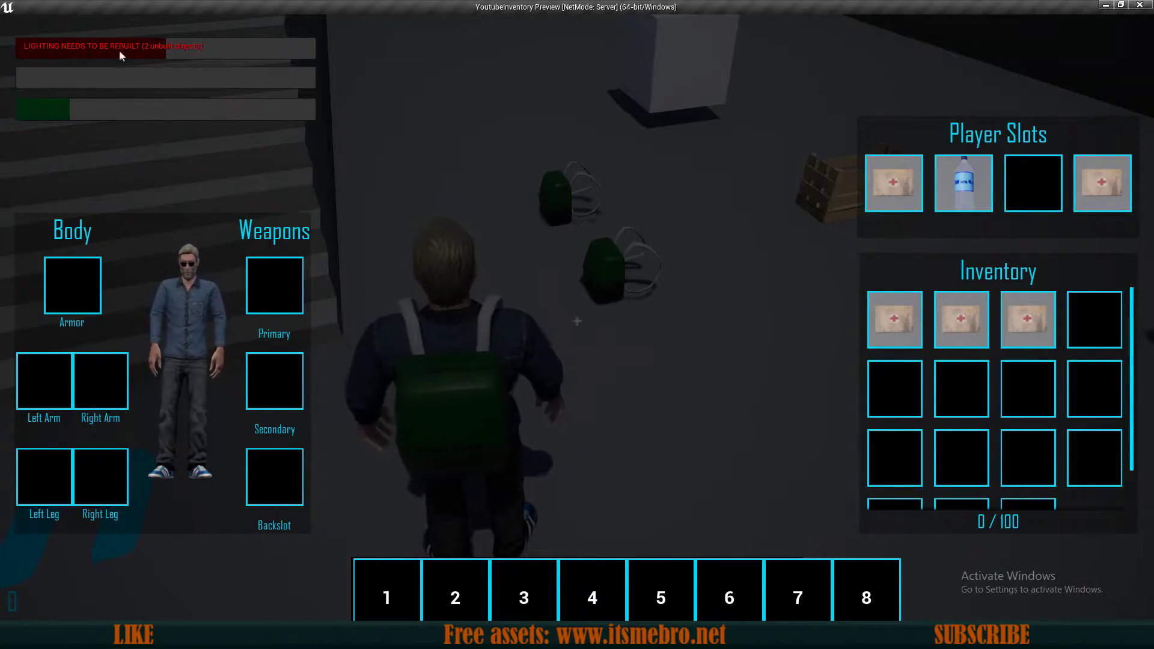
left_click_drag(894, 319, 172, 374)
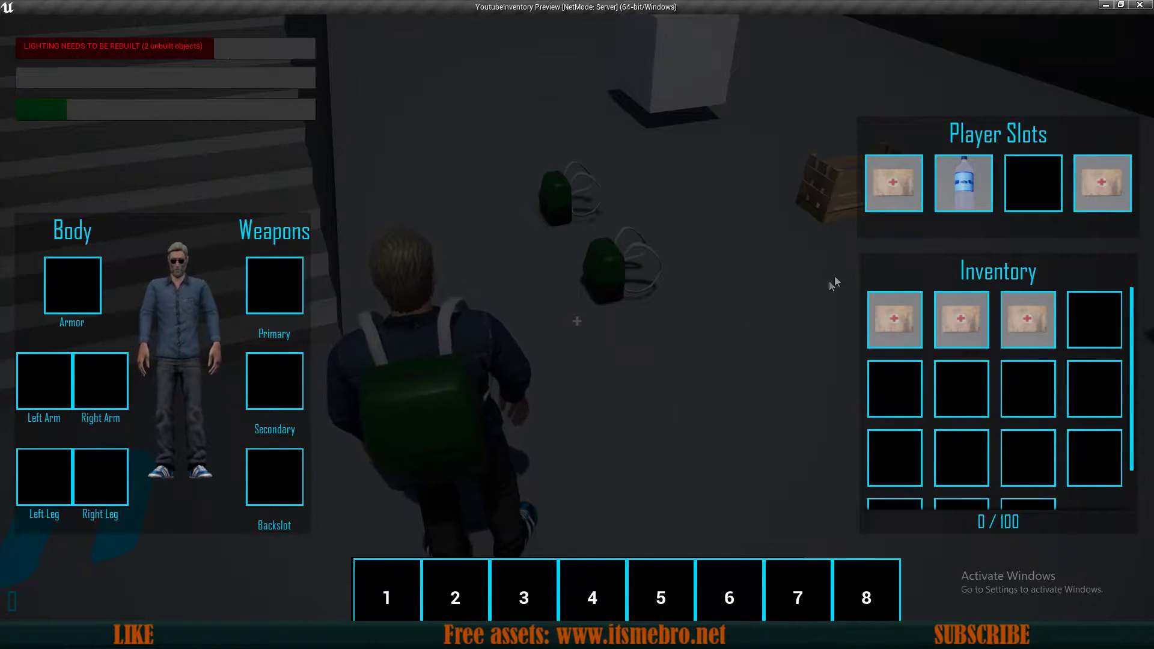
left_click_drag(894, 318, 605, 374)
left_click_drag(185, 369, 181, 369)
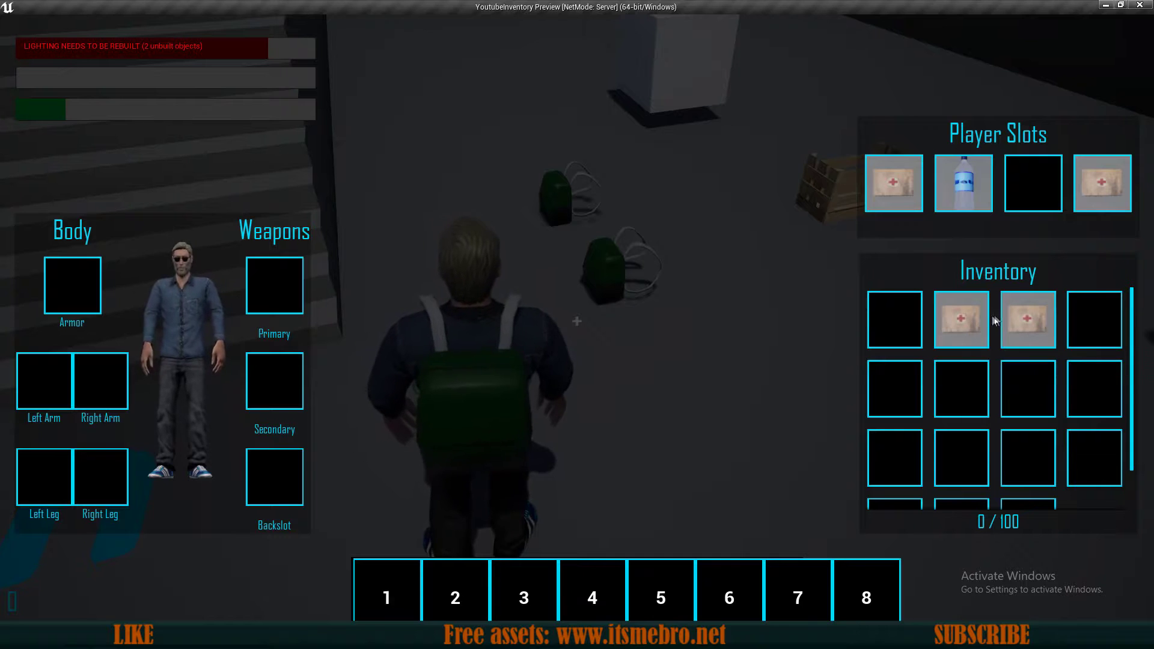
Assign the medical box in the second backpack slot to hotbar slot 1 and use it from the hotbar
mouse_move(969, 319)
left_mouse_down()
mouse_move(442, 590)
mouse_move(376, 600)
left_mouse_up()
key("Tab")
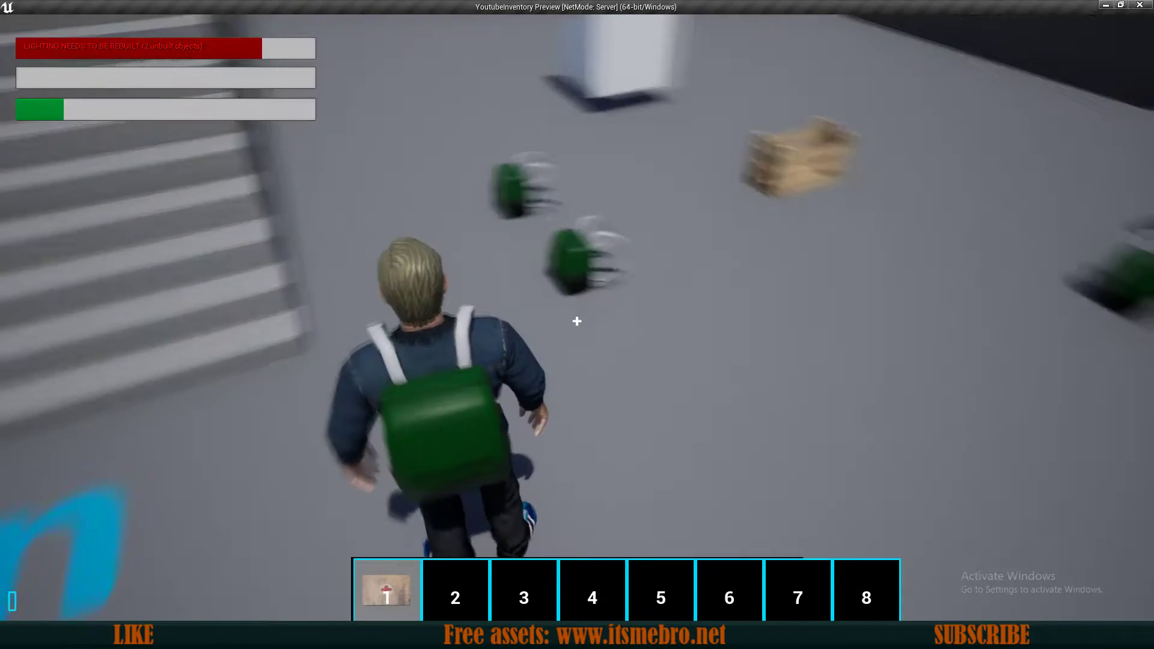
key("1")
mouse_move(577, 321)
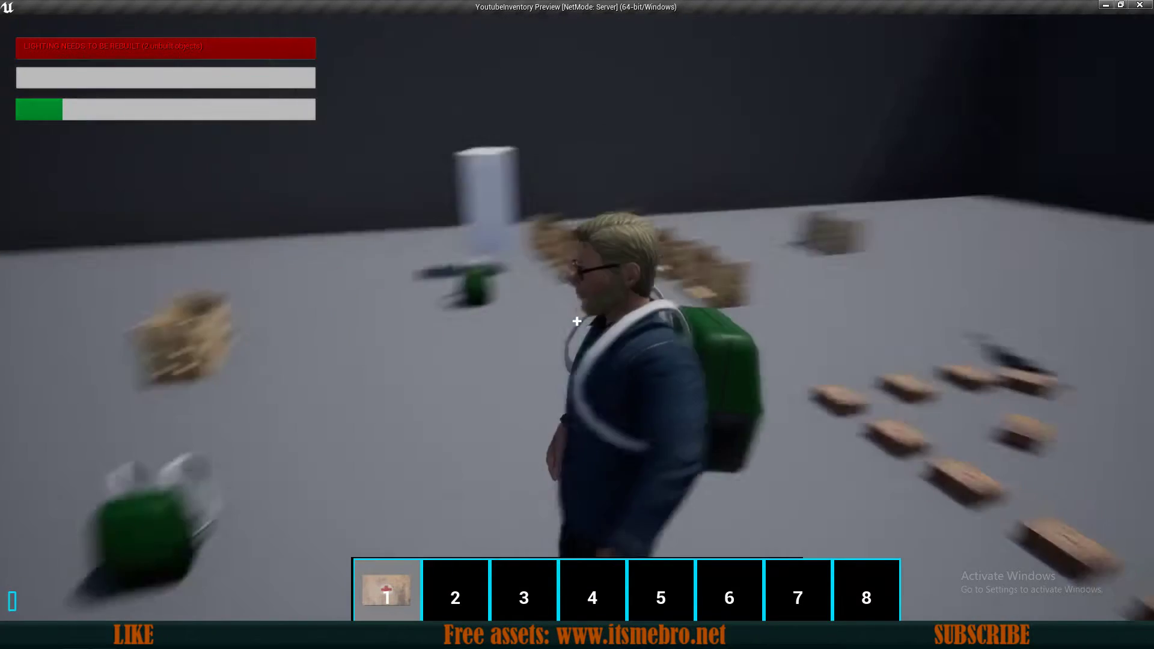
Run across the level to the wooden pallets and logs and collect two pallets and some logs into the backpack
key("w")
key("space")
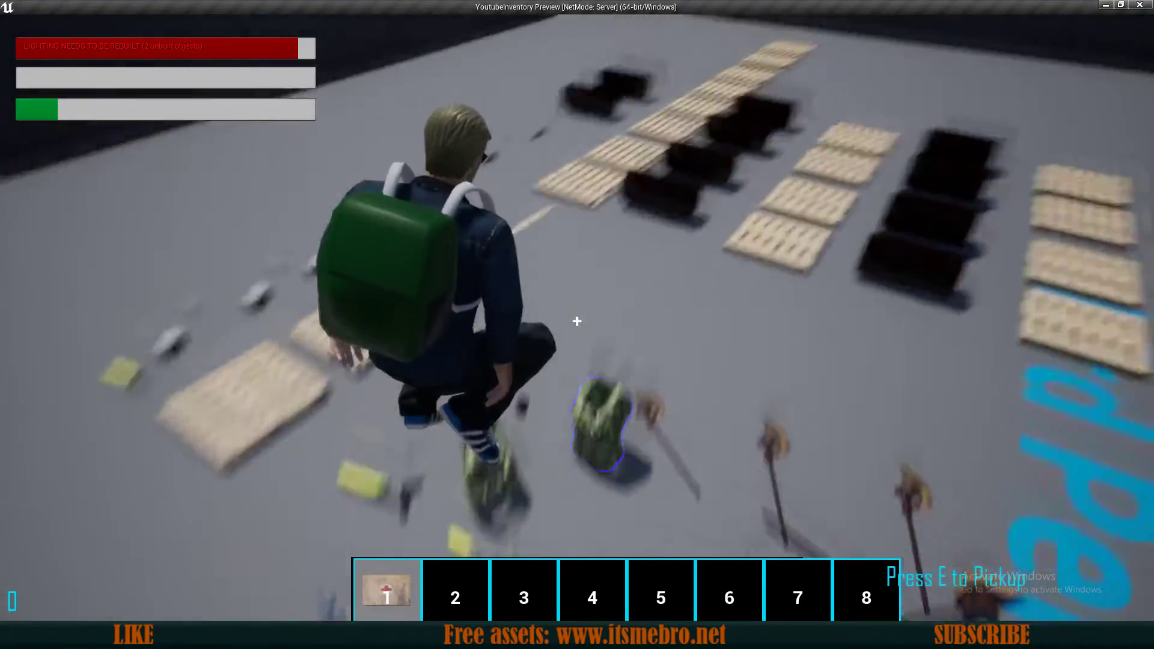
key("e")
key("e")
key("e")
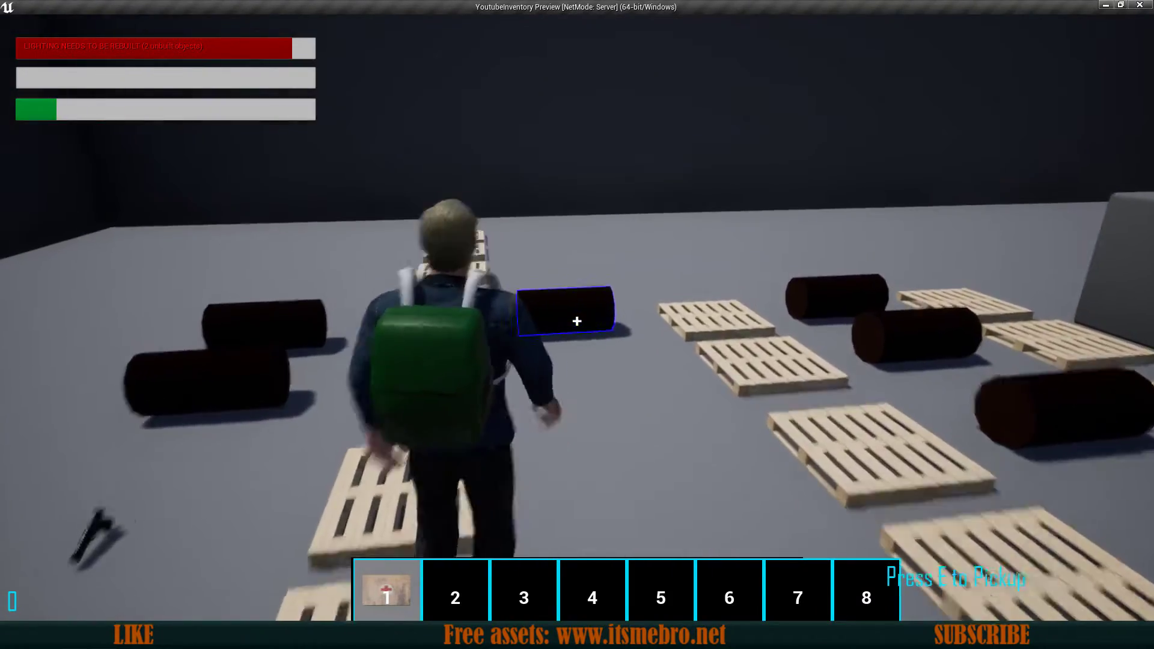
key("w")
key("w")
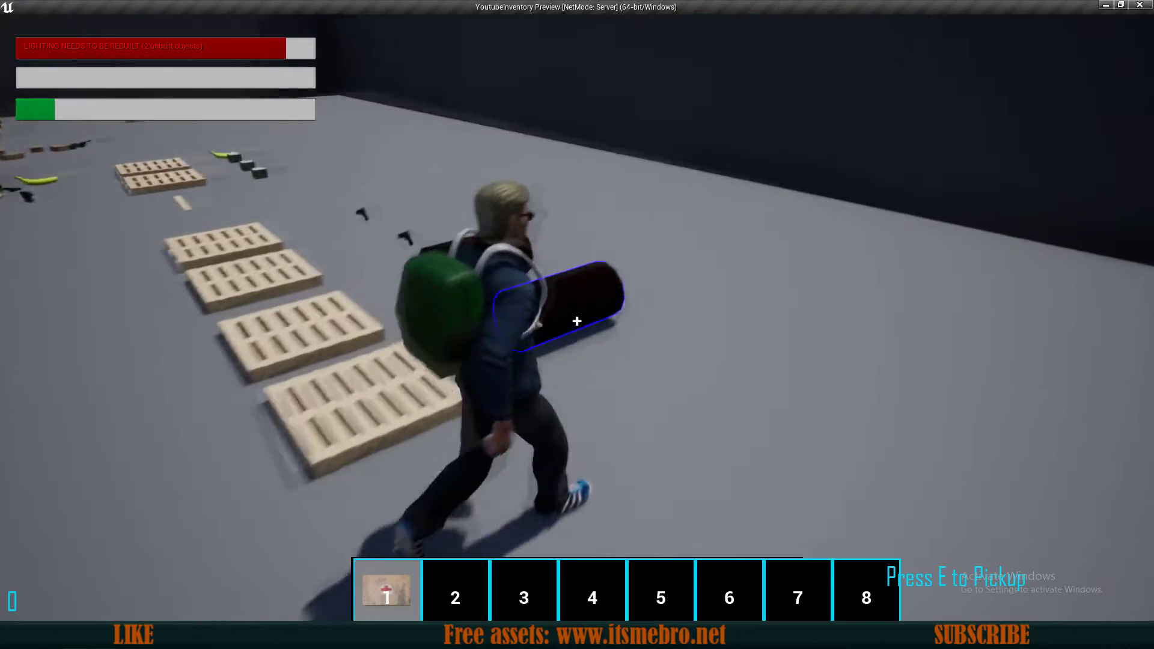
key("w")
key("space")
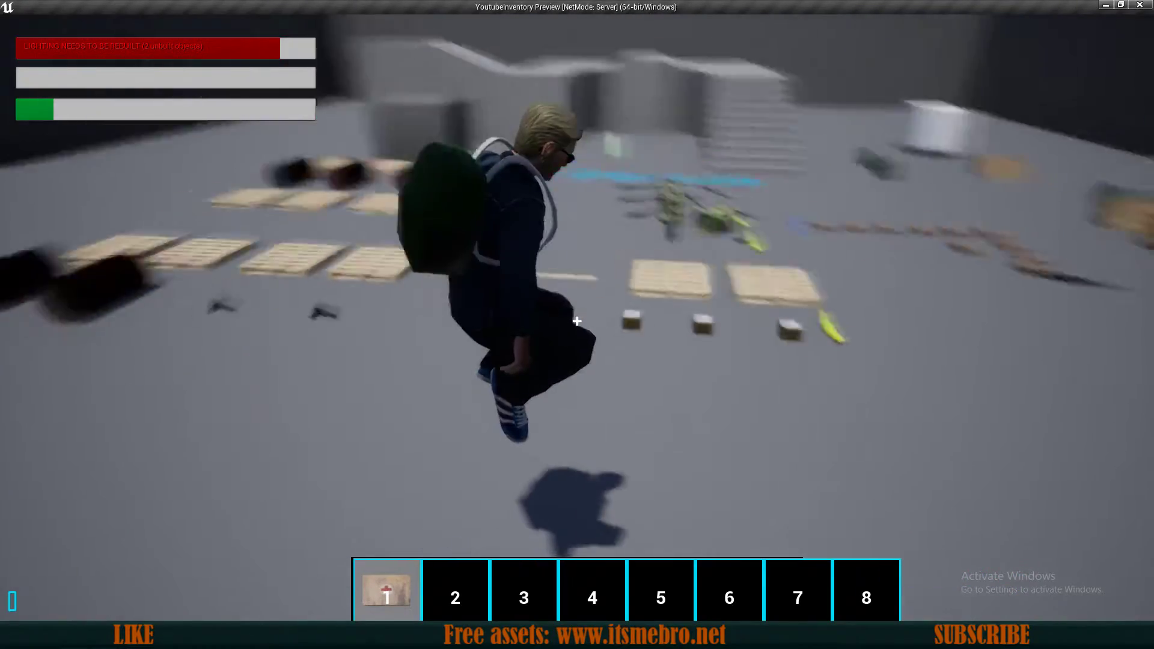
key("d")
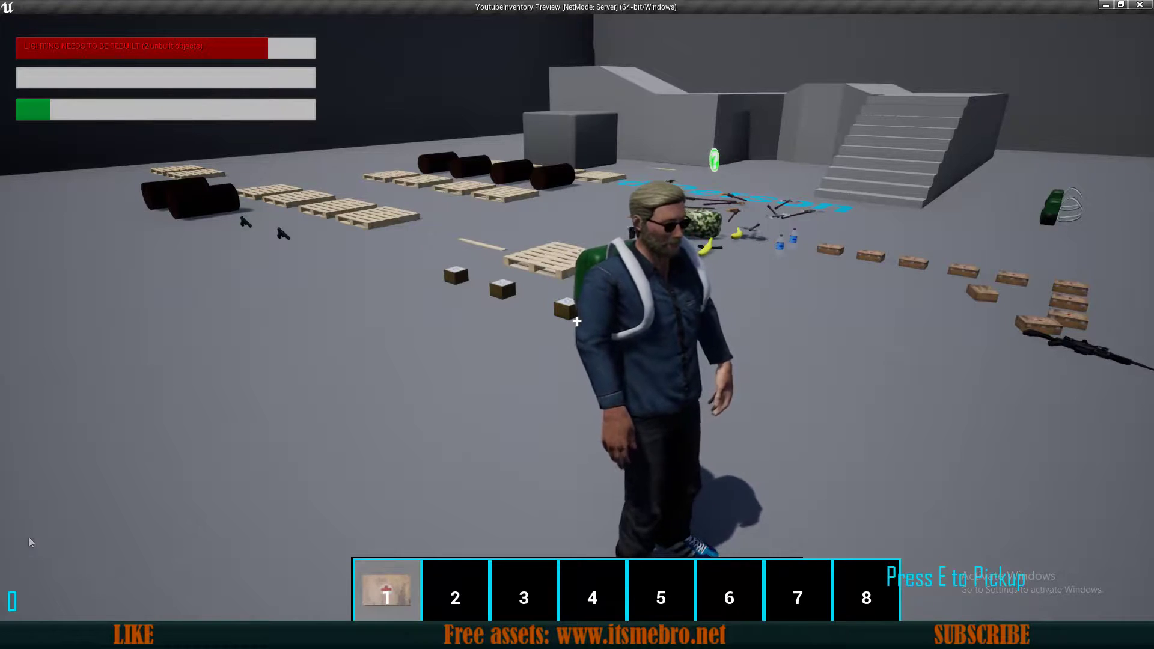
Craft 4 wood planks from the crafting recipes and check them in the backpack inventory
key("Tab")
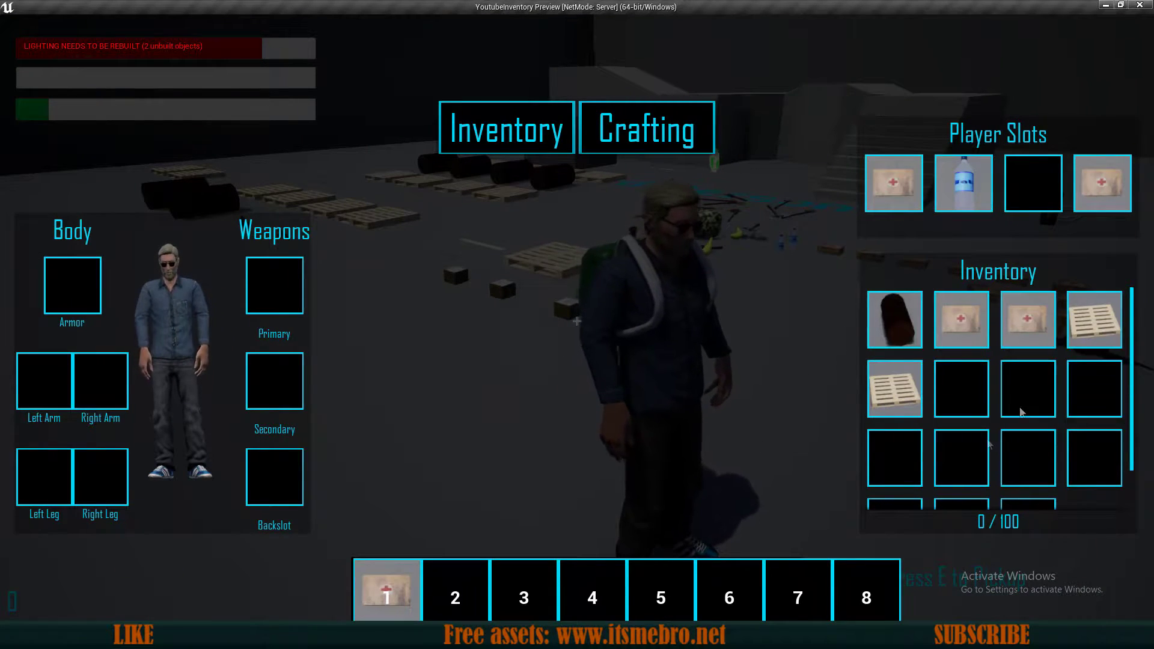
left_click(649, 133)
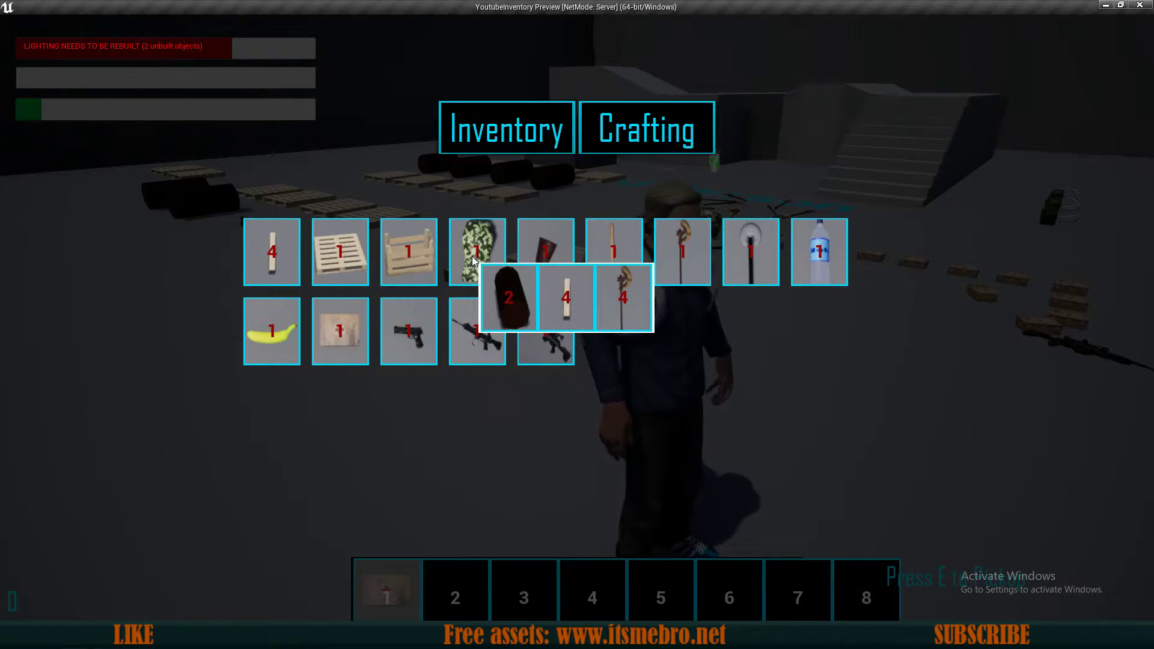
left_click(276, 248)
mouse_move(957, 391)
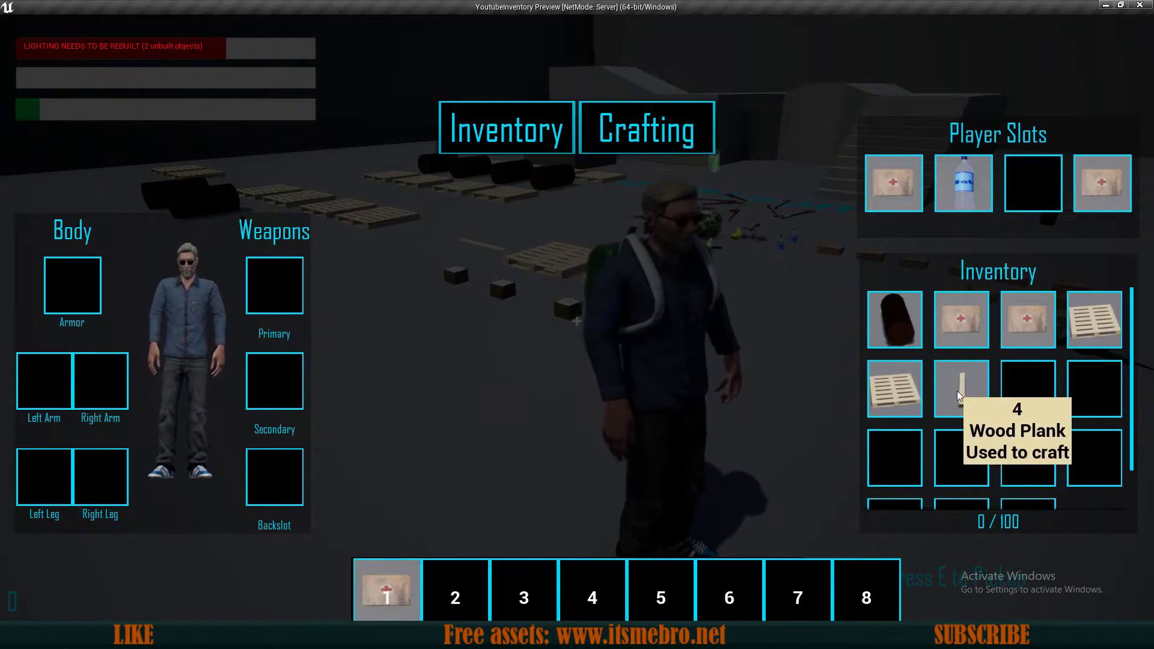
Run to the wooden crate, put a log from the backpack into its first chest slot, and reopen the chest to check it
key("Tab")
key("w")
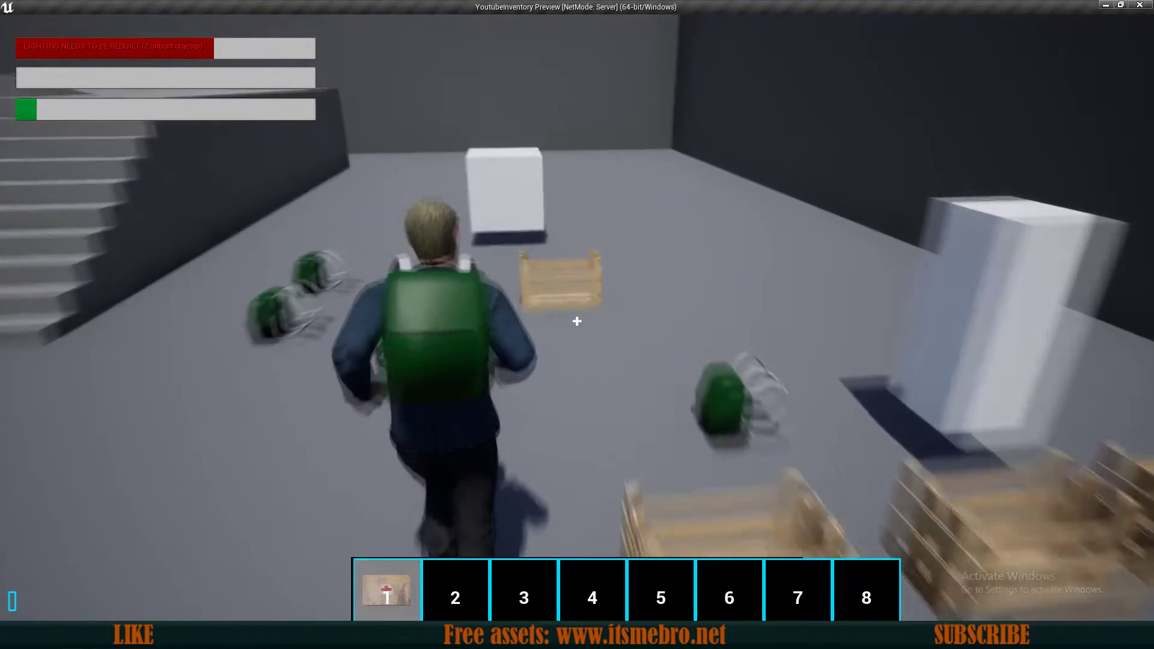
key("e")
left_click_drag(894, 319, 473, 247)
key("Tab")
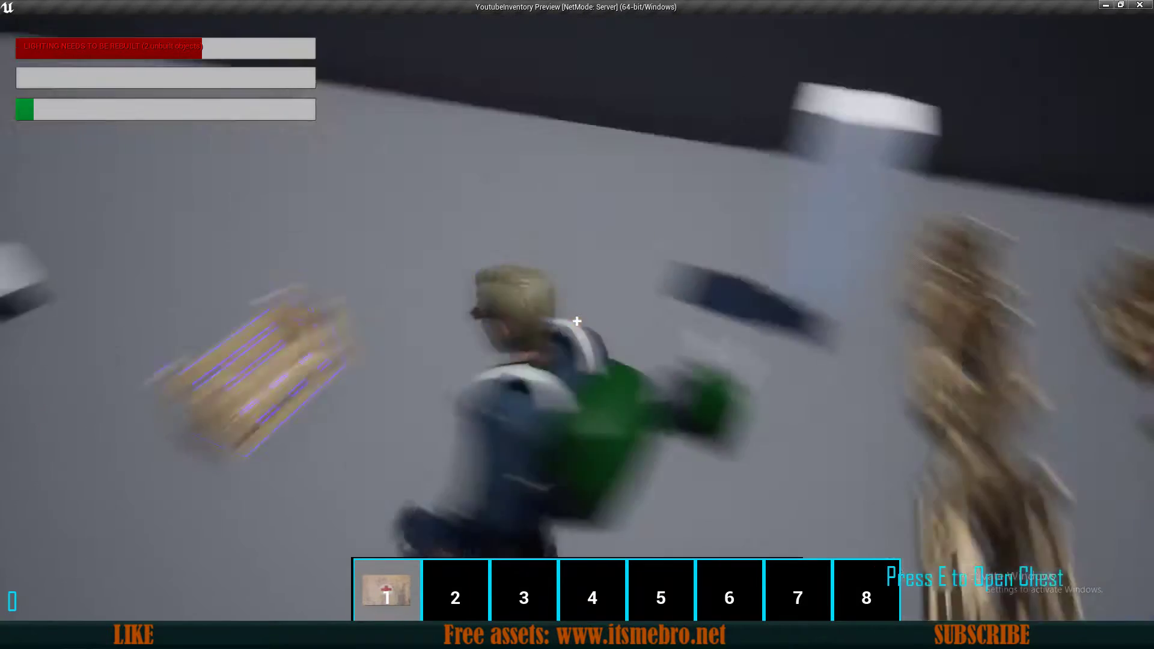
key("e")
key("Tab")
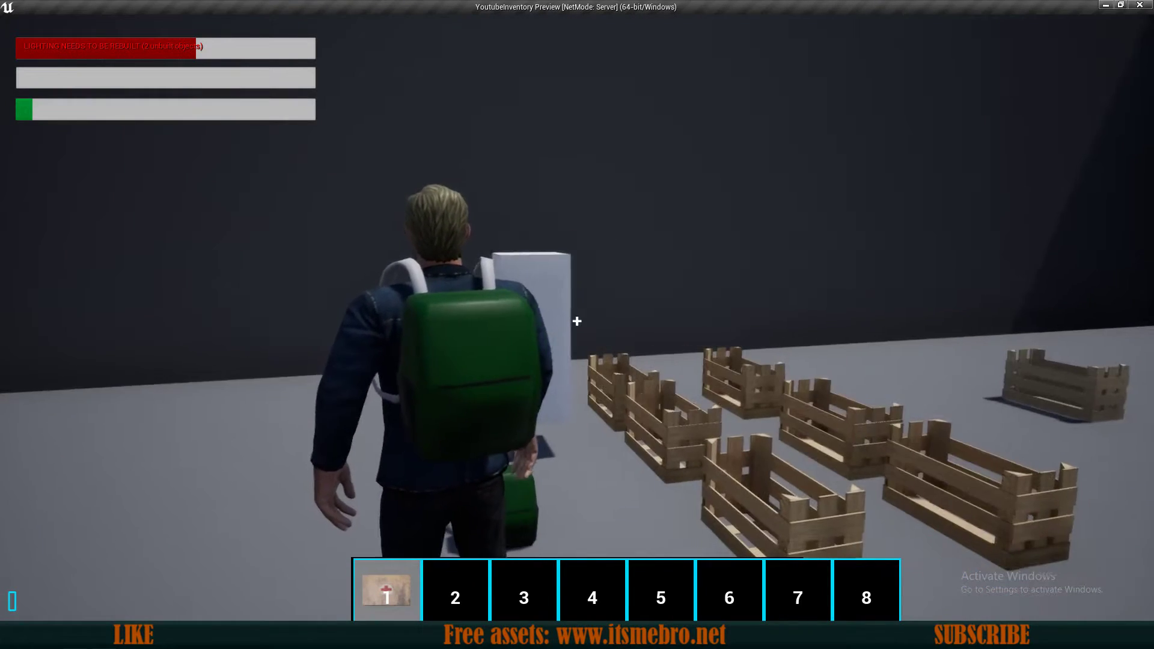
Talk to the NPC at the tall white block and place a log from the backpack in the first Shop slot
key("e")
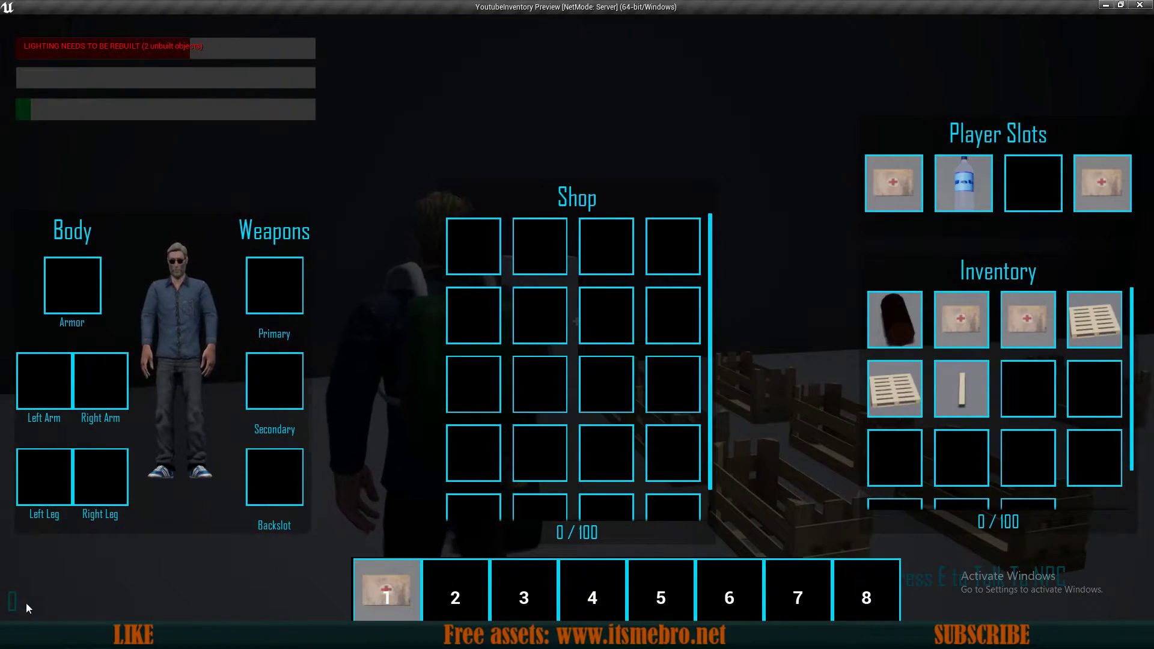
left_click_drag(895, 319, 481, 256)
left_click(543, 241)
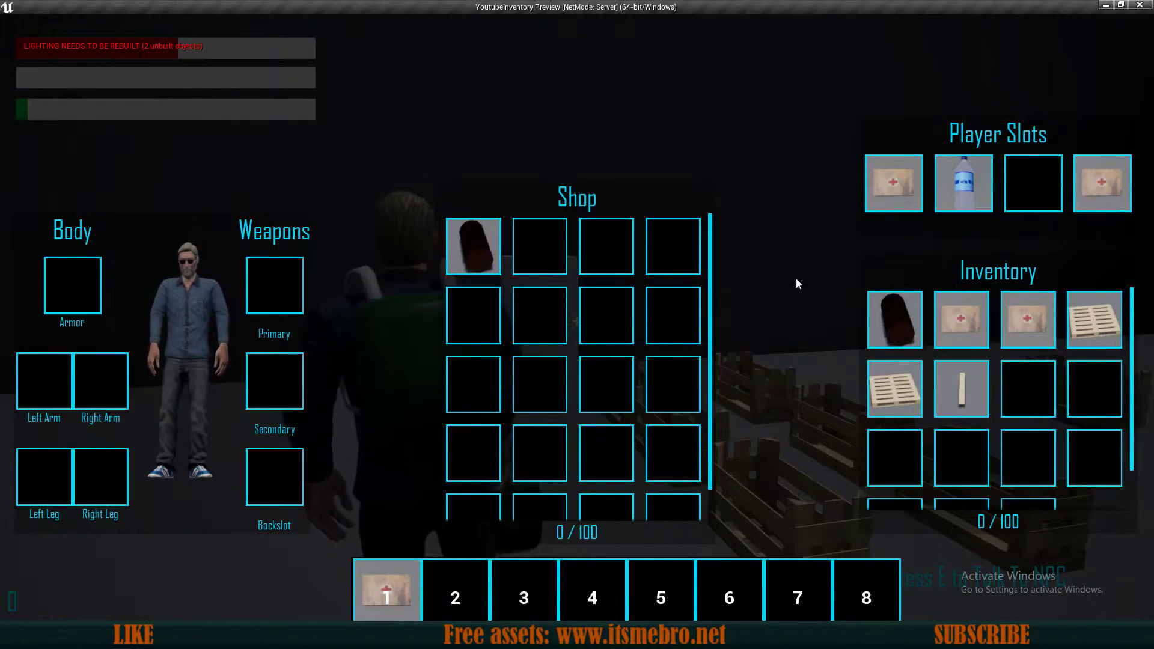
key("Tab")
key("w")
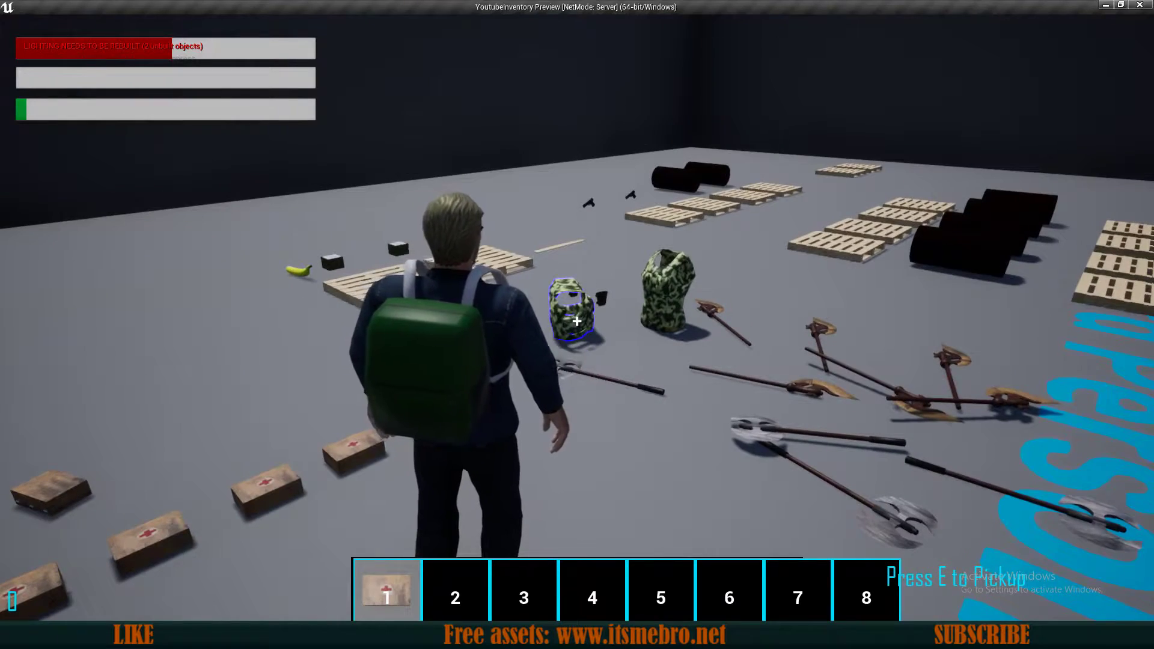
Pick up a camouflage vest, talk to the NPC and sell the vest from the inventory to the shop, confirming the sale
key("e")
key("a")
key("w")
key("e")
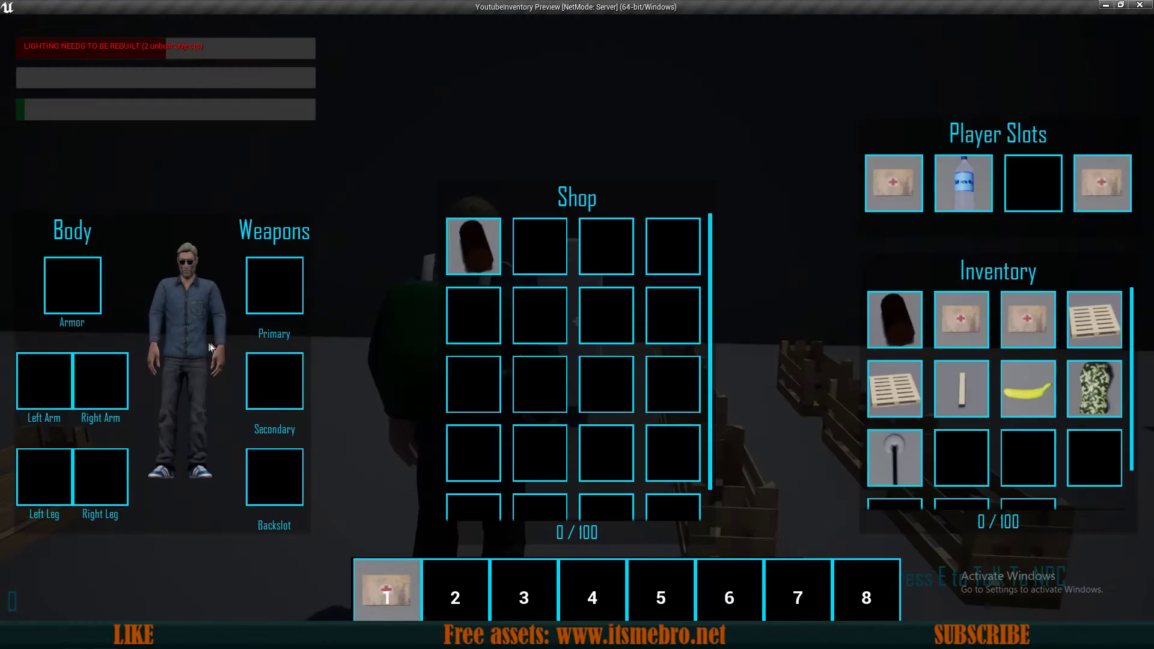
left_click_drag(1093, 382, 628, 319)
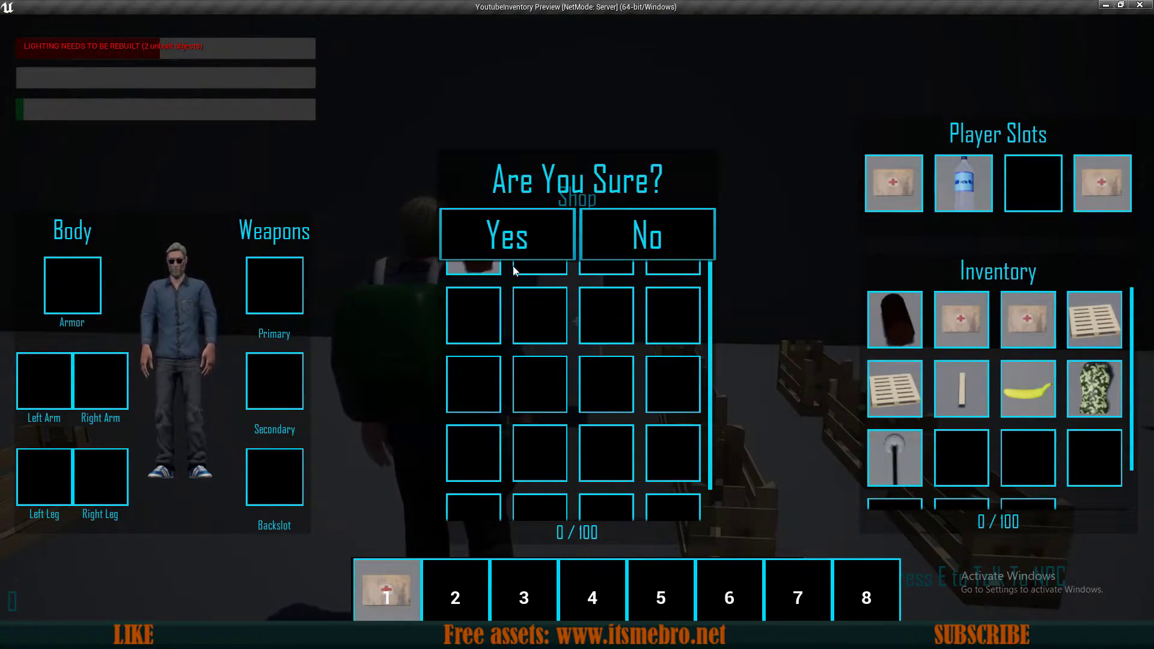
left_click(508, 234)
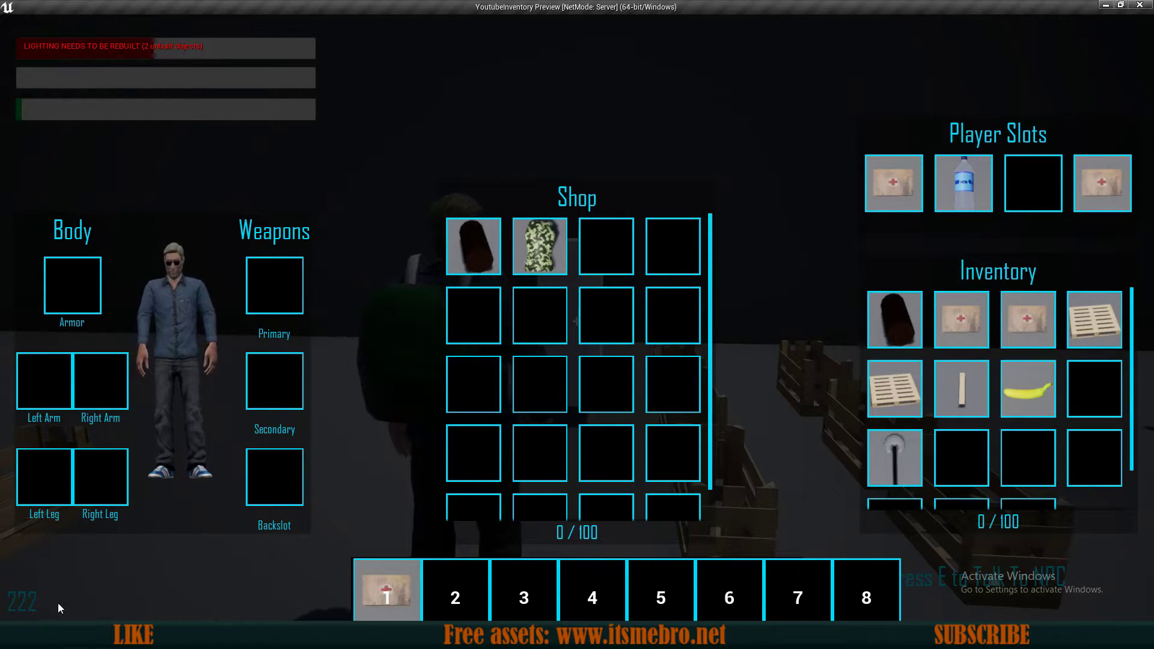
Buy the camouflage vest back from the second Shop slot into the inventory and close the shop
left_click_drag(529, 235, 1106, 488)
left_click(527, 246)
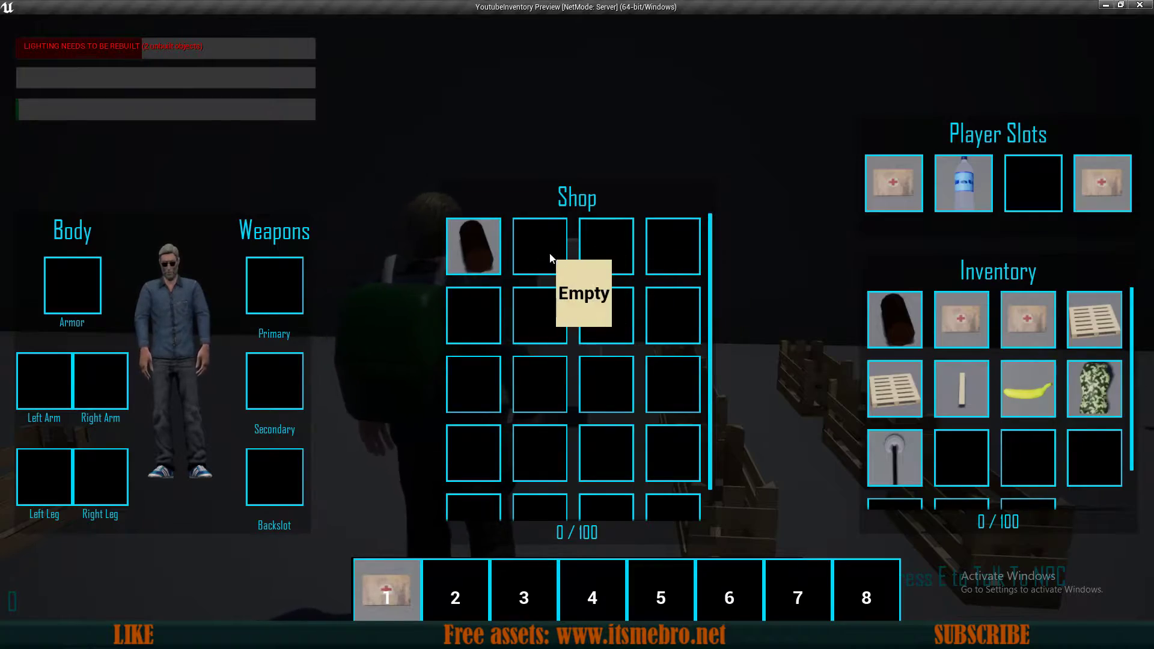
key("Tab")
Run among the wooden crates and back across the level towards the stairs to look over the character and dropped items
key("w")
key("w")
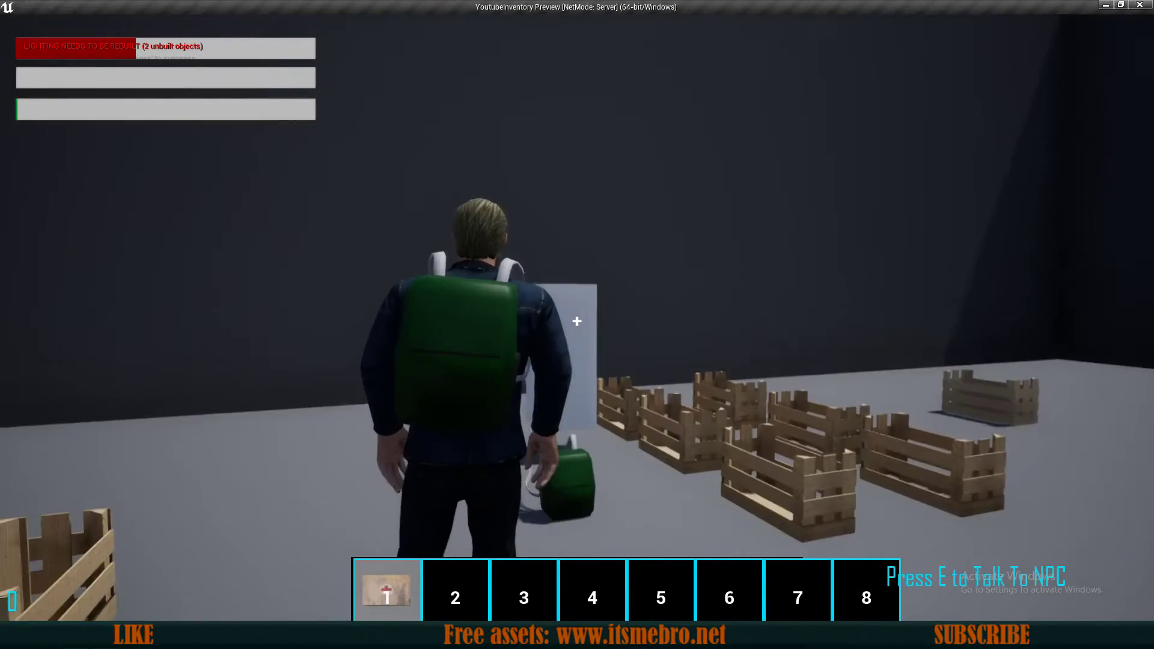
key("w")
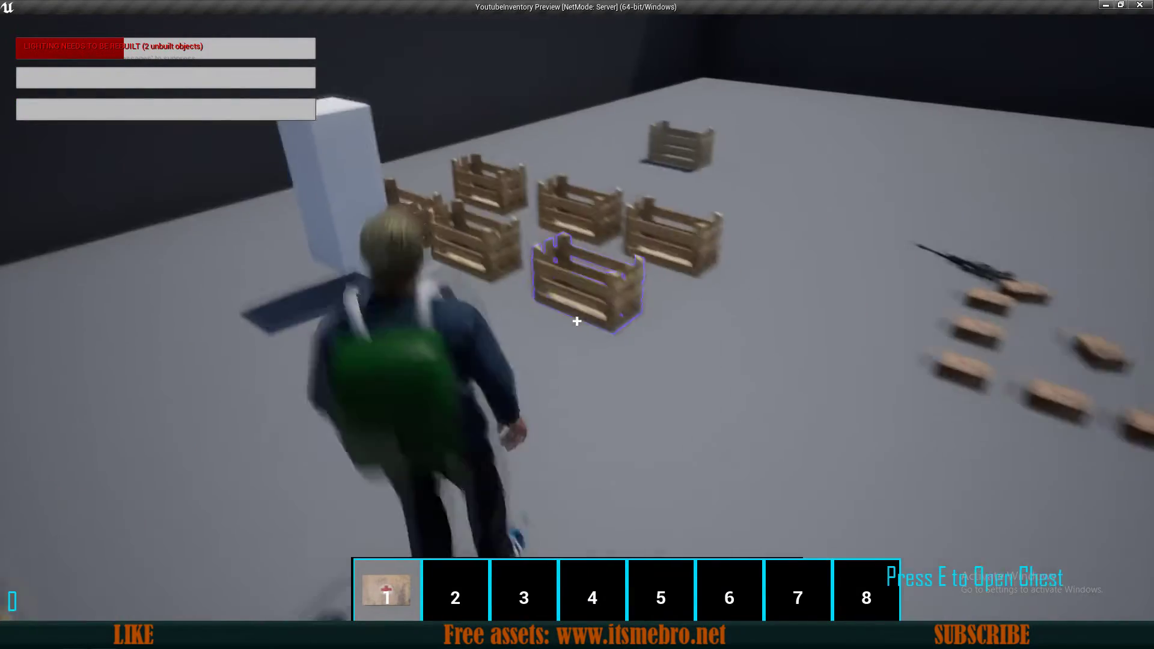
key("d")
key("w")
key("e")
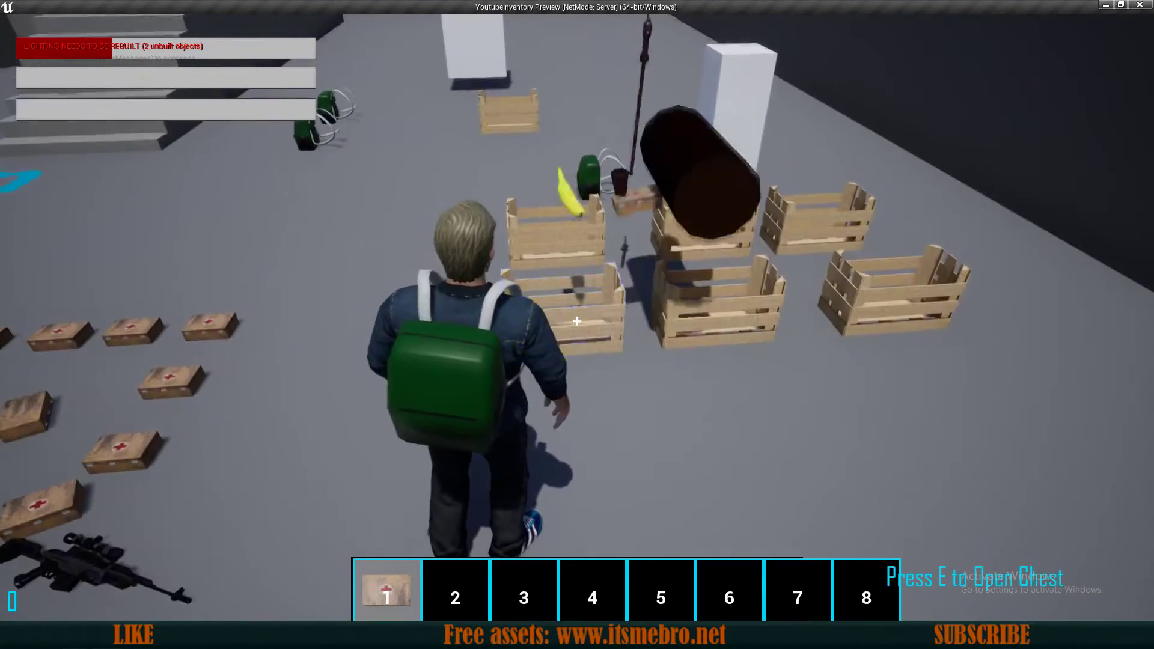
key("d")
key("w")
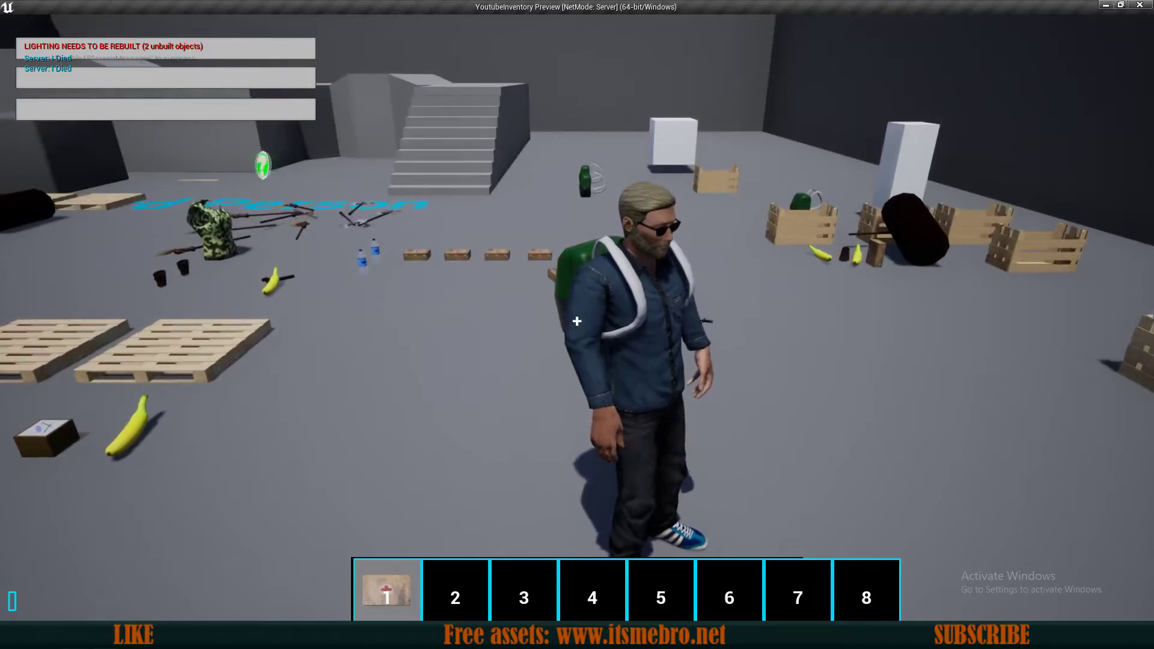
key("w")
key("w")
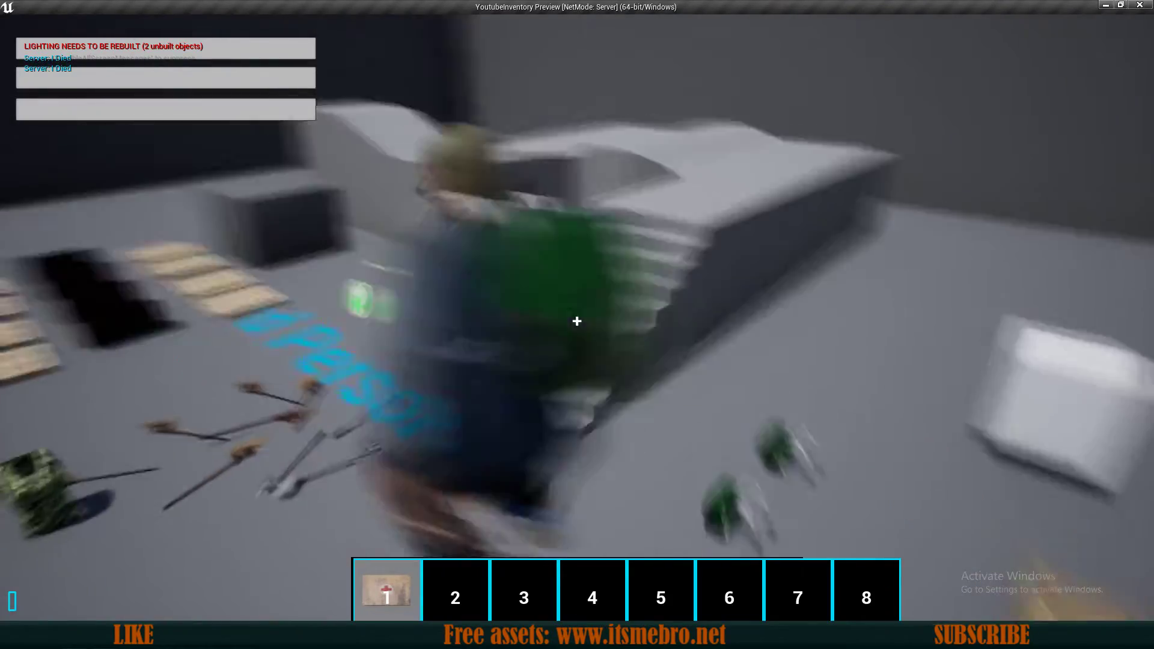
key("w")
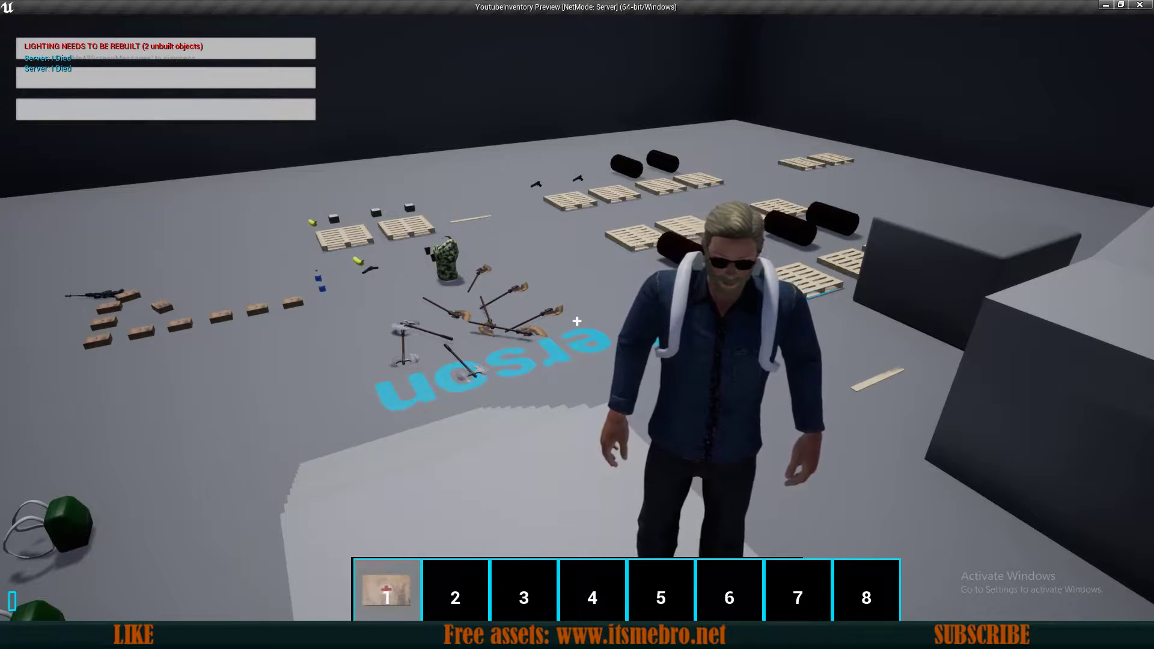
Review the backpack contents and player slots in the inventory, close it and end the play preview
key("i")
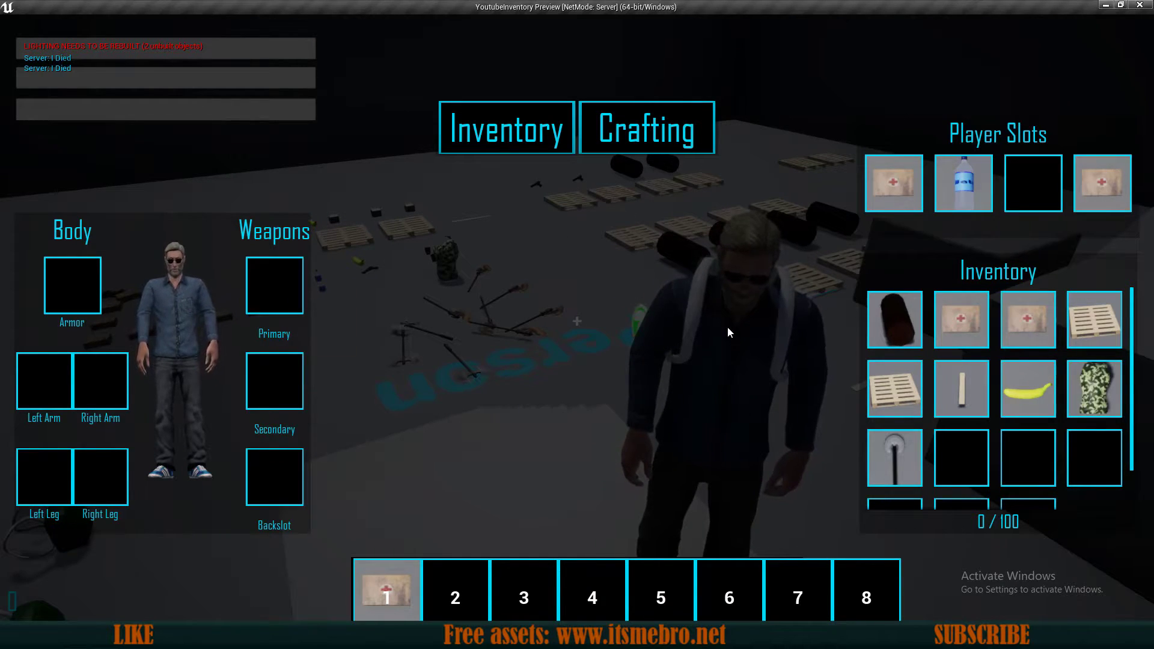
key("i")
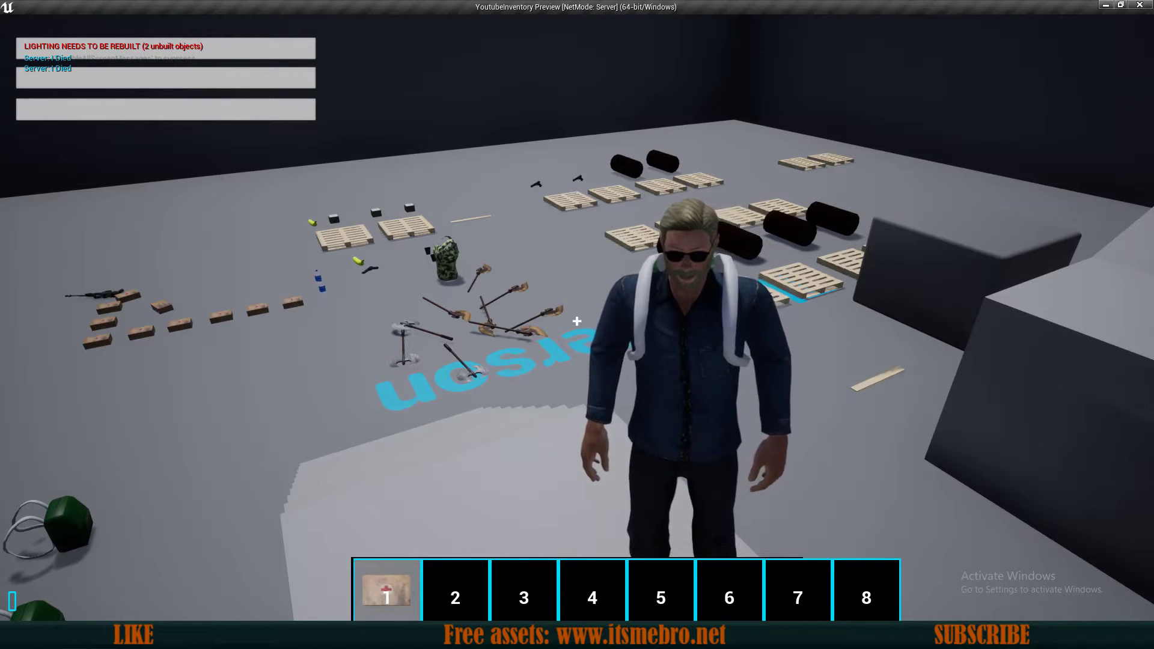
key("Escape")
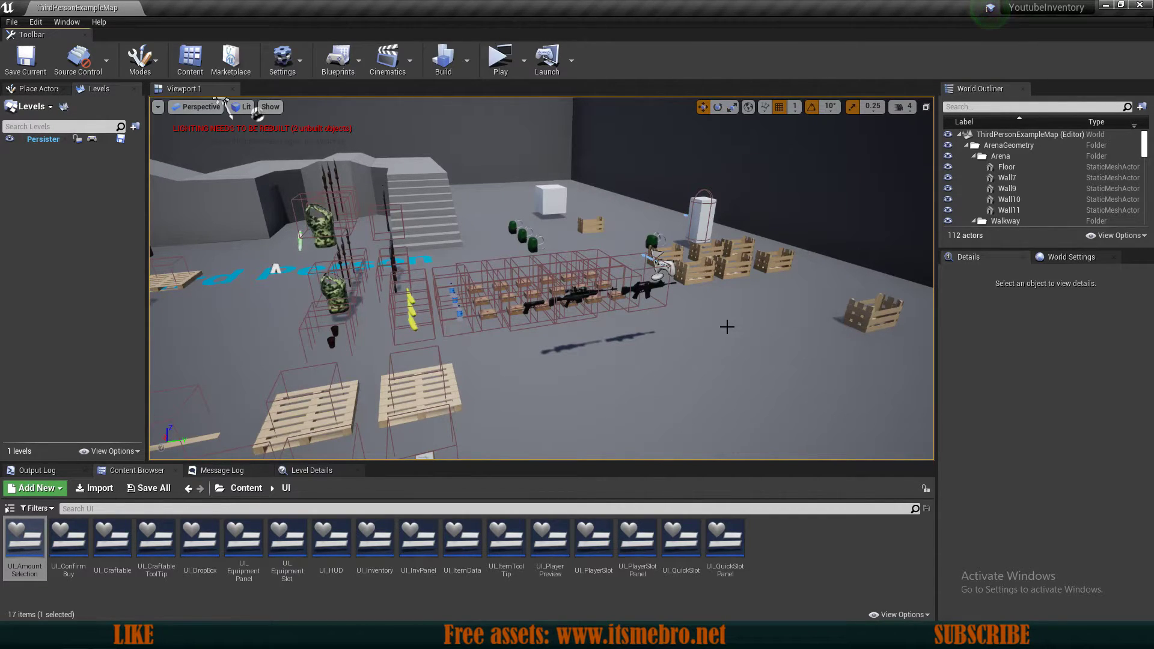
Select the log nearest the pistols in the level and examine its item data table, row name and amount settings
right_click_drag(671, 275, 493, 386)
left_click(490, 386)
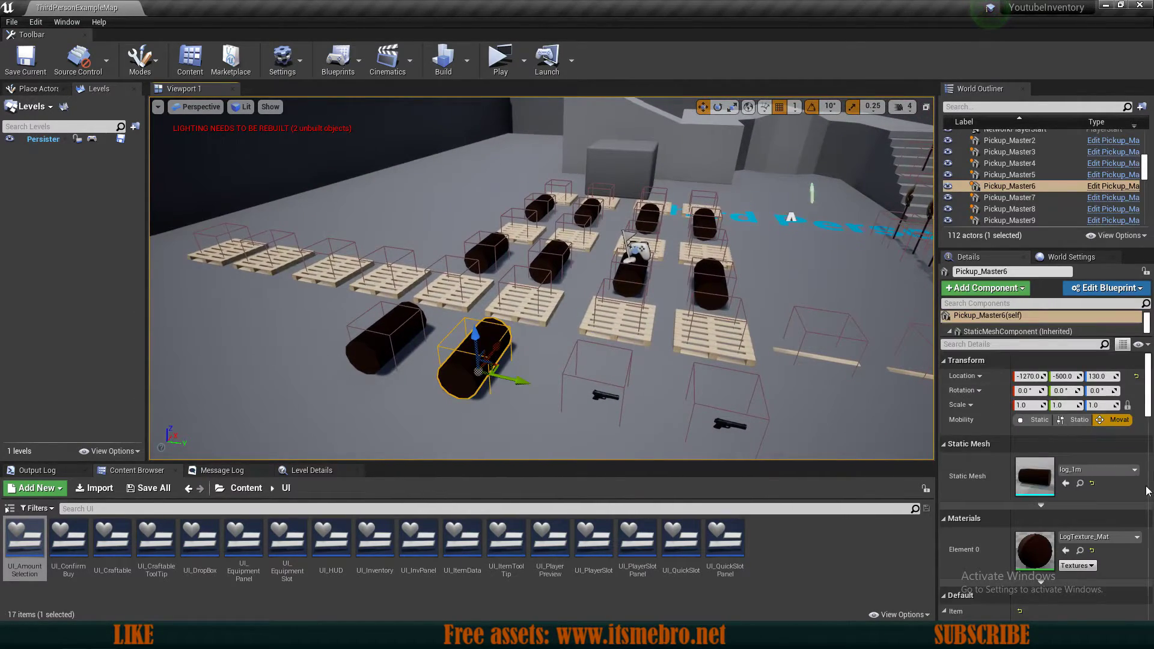
scroll(1094, 499, "down", 4)
right_click_drag(380, 374, 456, 379)
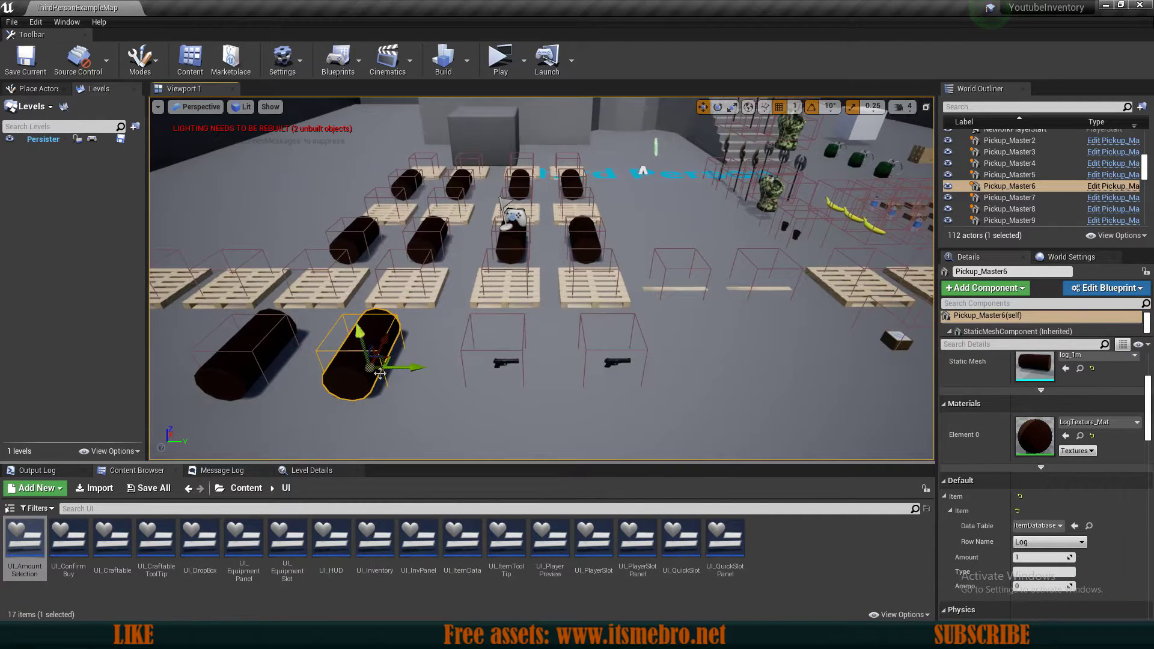
Place a Pickup_Master actor from the Inventory folder on the floor near the two pistols
left_click(245, 489)
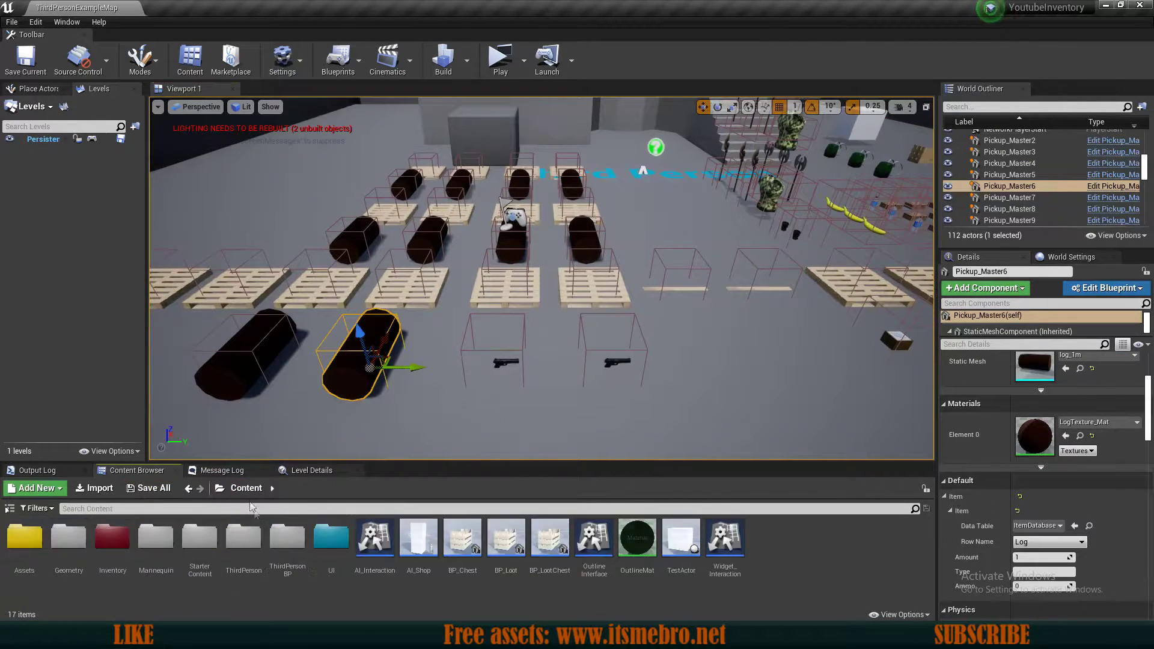
double_click(113, 538)
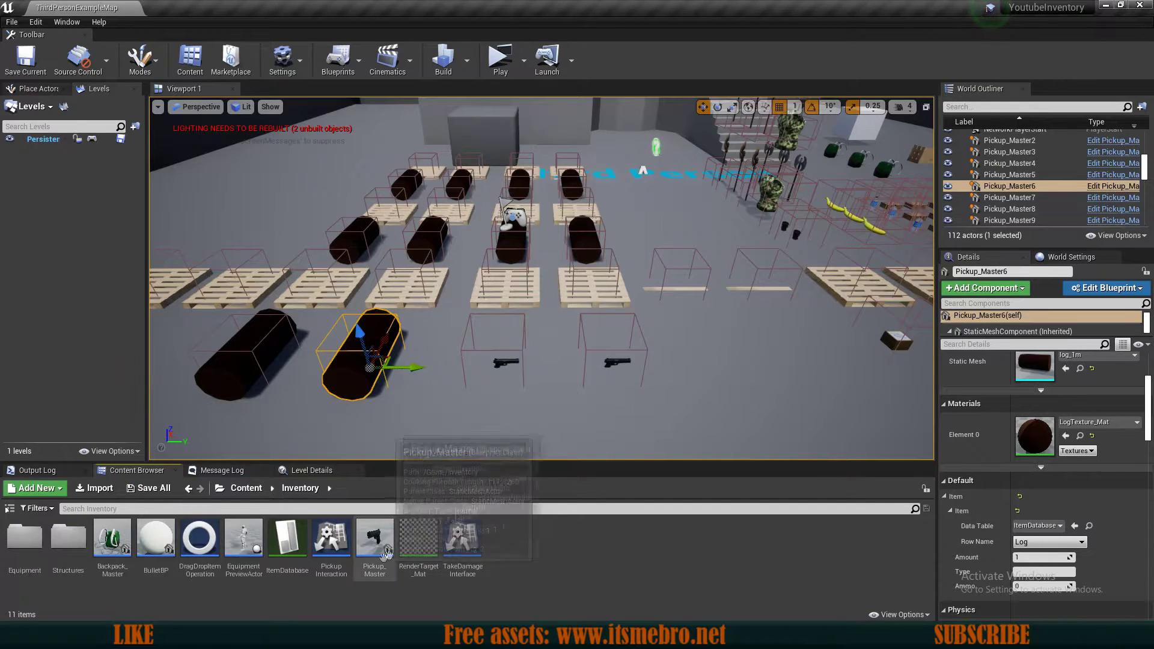
left_click_drag(383, 554, 754, 397)
right_click_drag(631, 402, 751, 430)
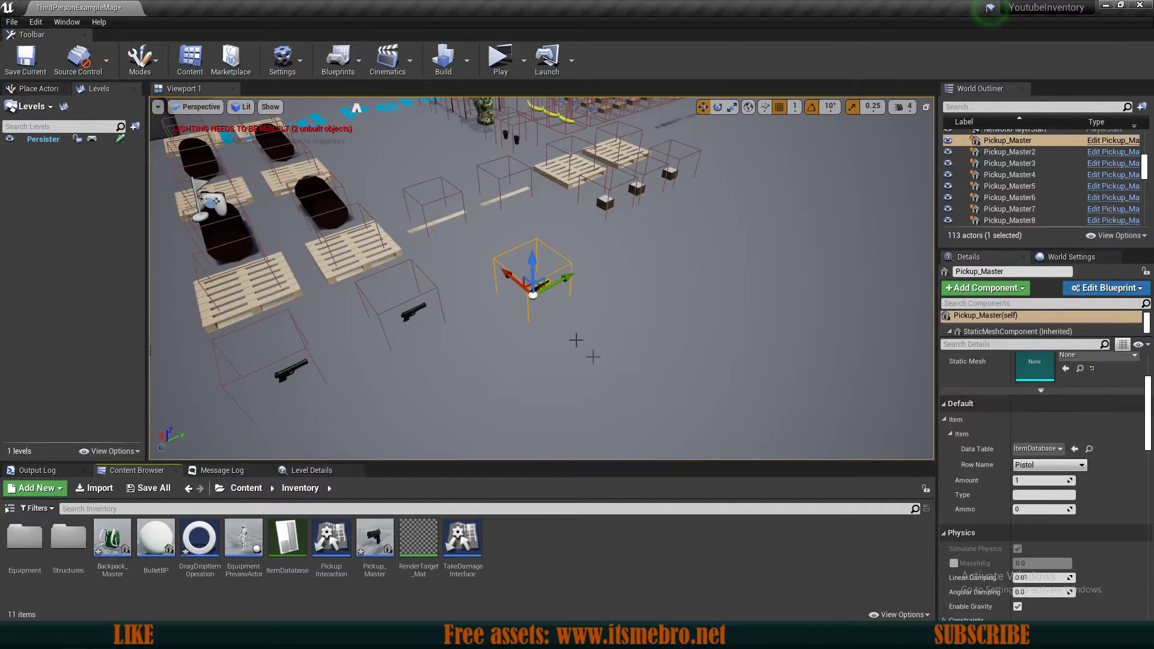
right_click_drag(589, 348, 612, 348)
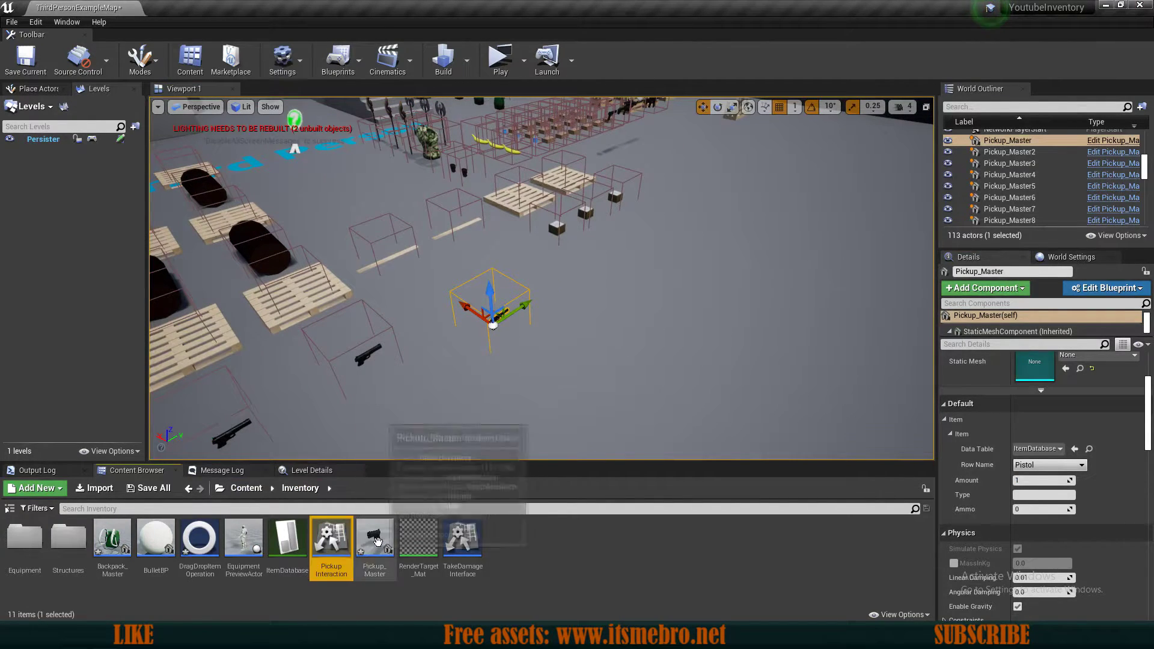
Open the Pickup_Master blueprint, compile it and inspect the Item variable's default amount
left_click(385, 544)
double_click(385, 543)
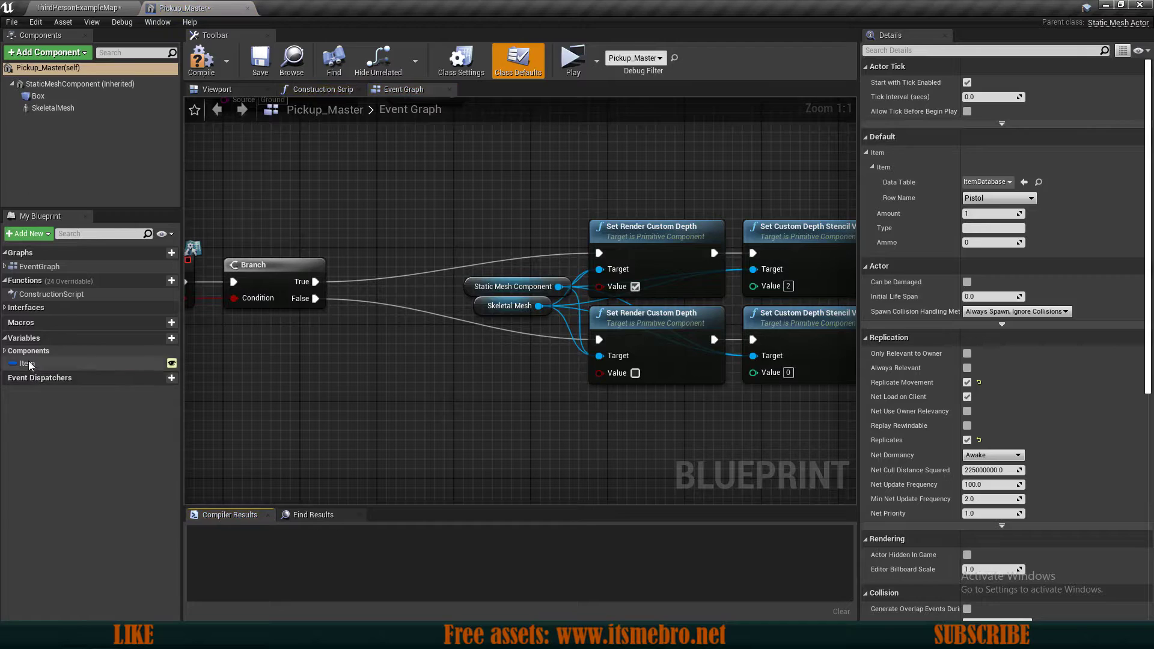
left_click(59, 363)
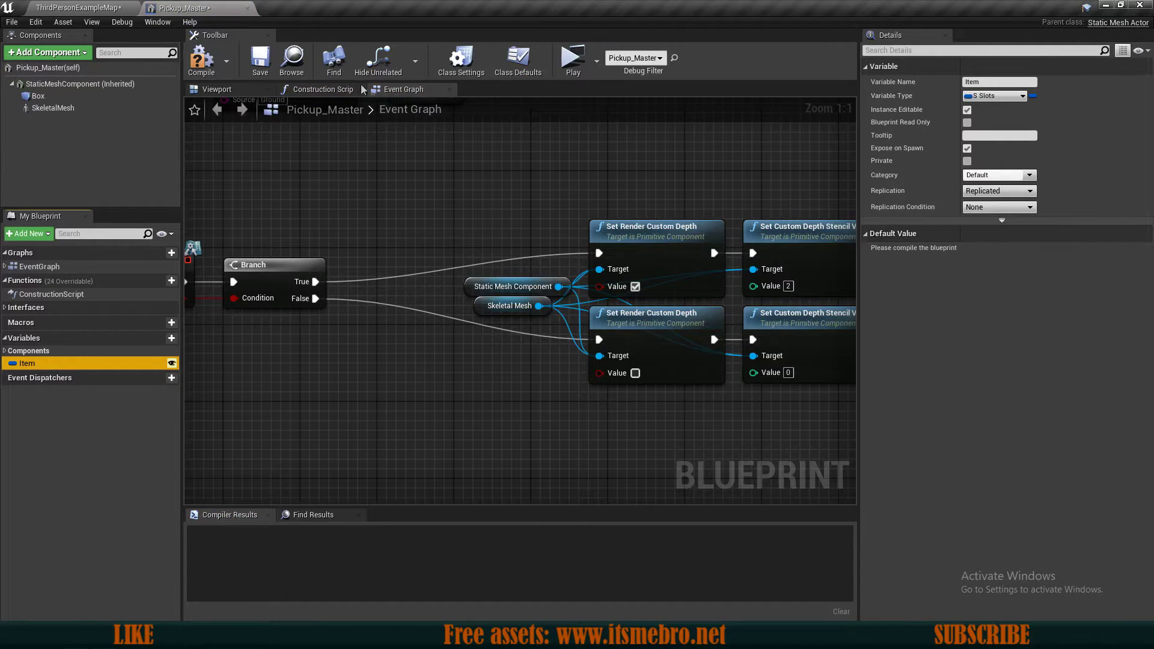
left_click(205, 72)
left_click(60, 363)
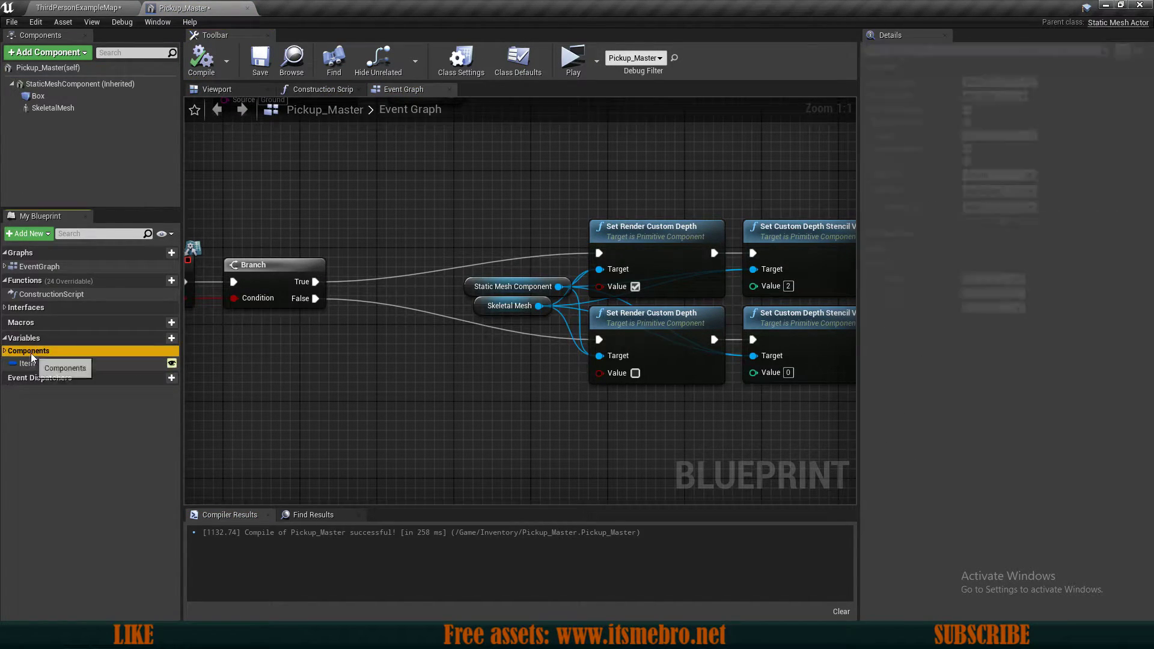
left_click(986, 278)
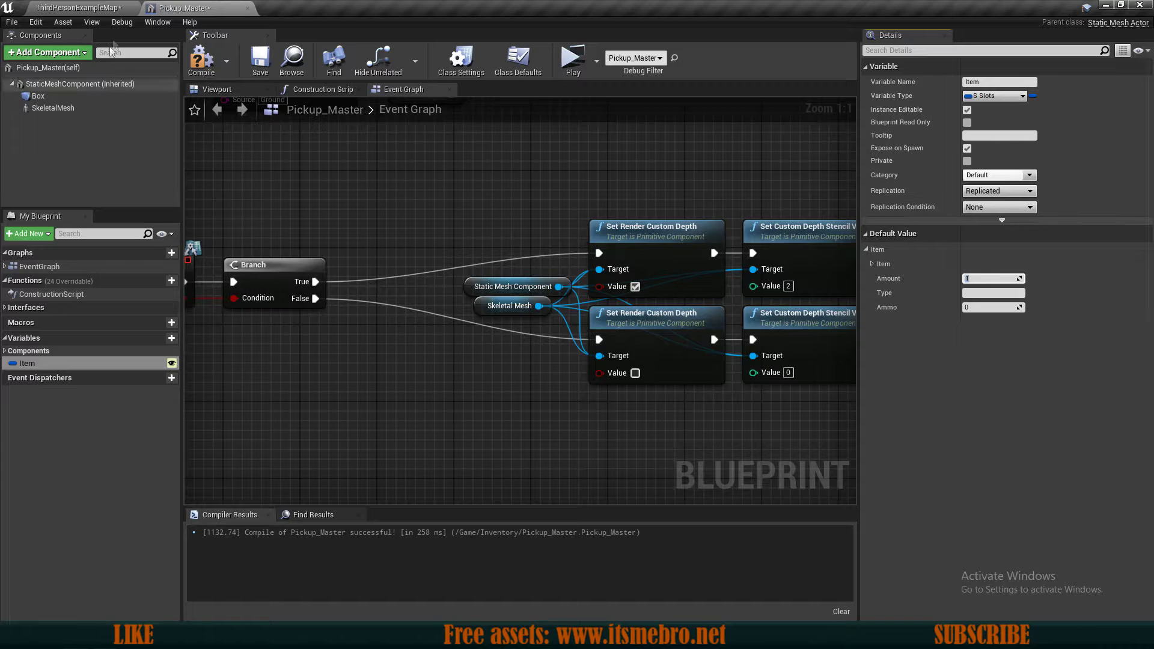
Compile and save the Pickup_Master blueprint and look over its whole event graph
left_click(200, 58)
left_click(260, 58)
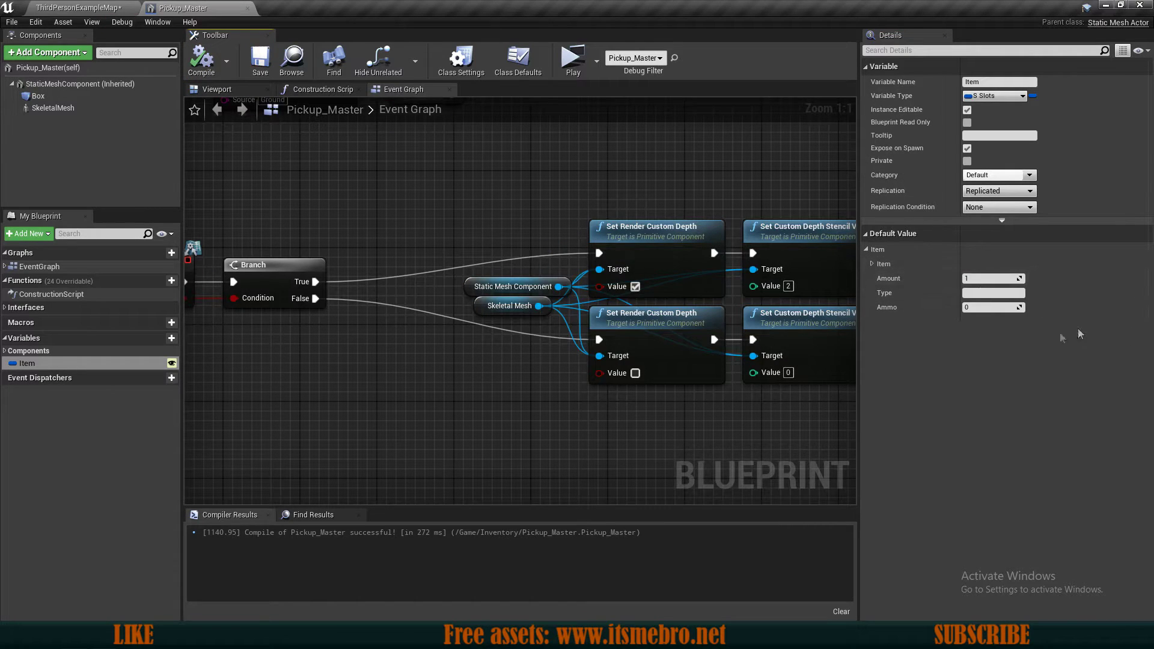
scroll(578, 392, "down", 3)
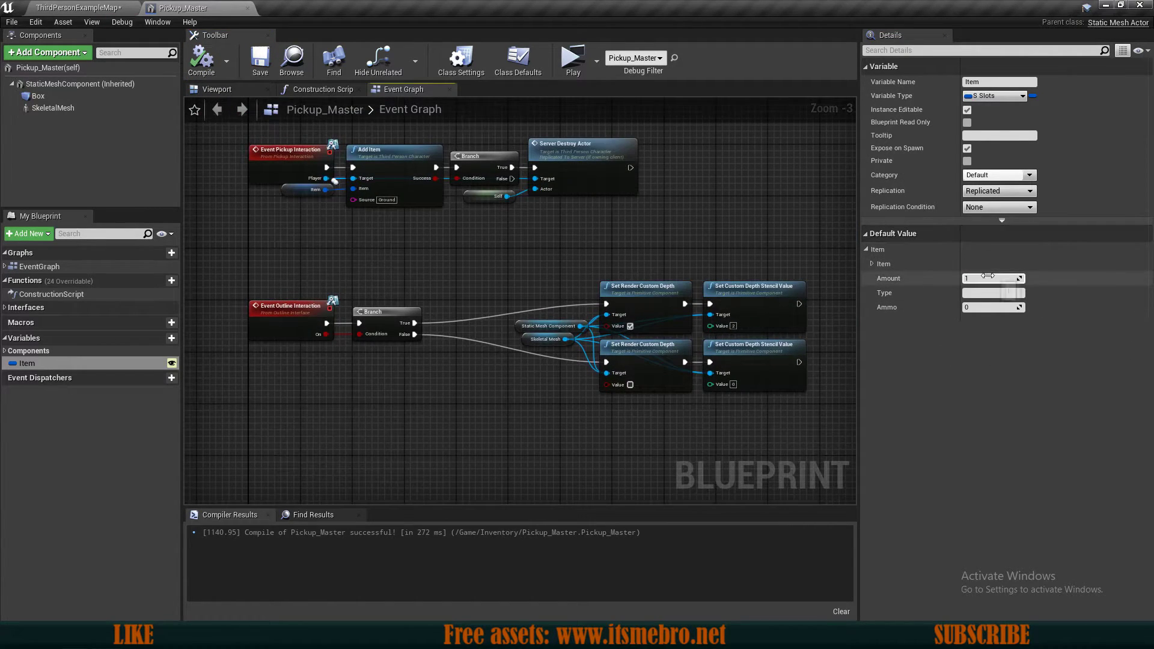
Return to the level and examine the item settings of the pistol ammo box beside the wooden pallets
left_click(78, 7)
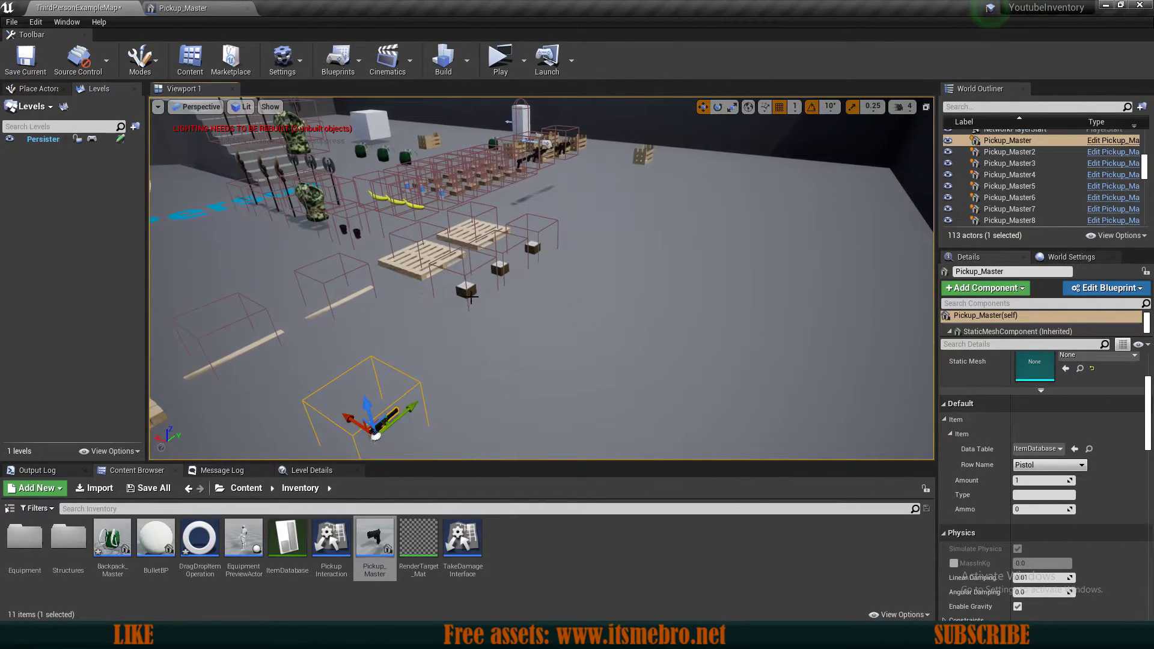
left_click(470, 297)
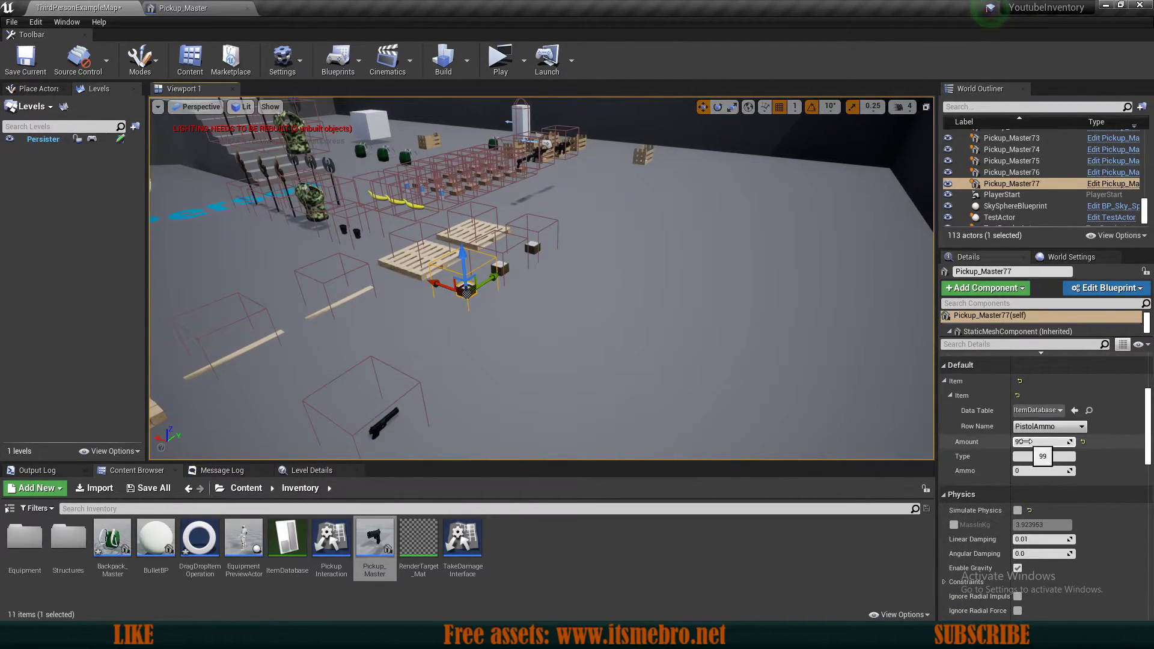
right_click_drag(552, 324, 445, 309)
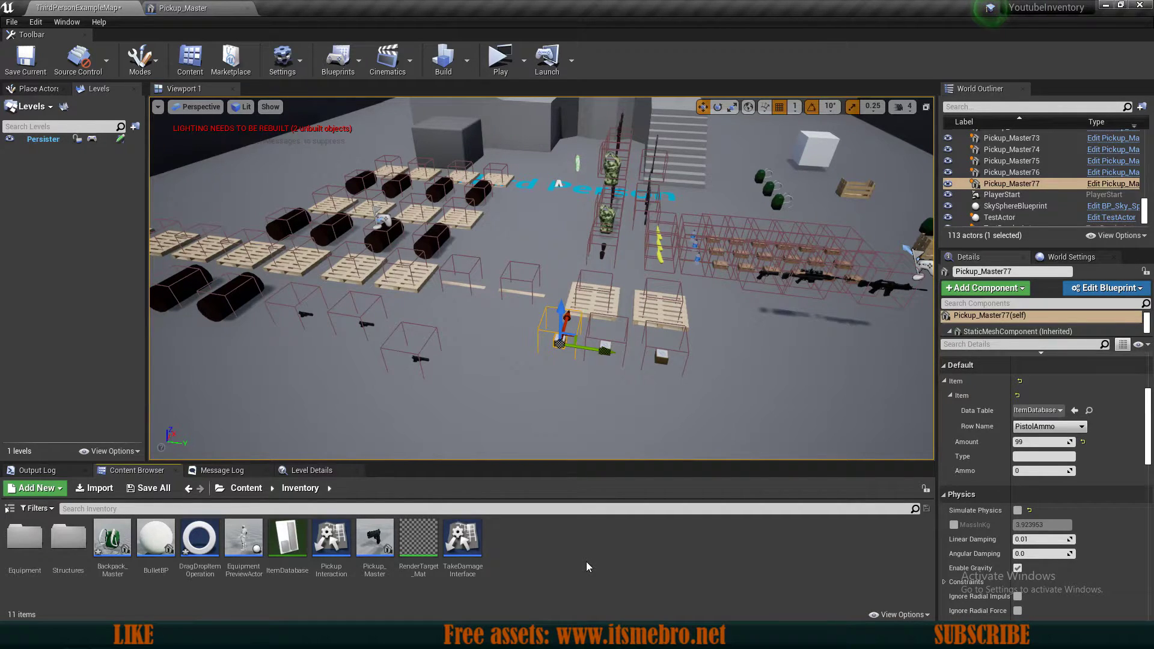
Play the level, check the tooltip of the Primary weapon slot in the inventory and end the preview
left_click(247, 488)
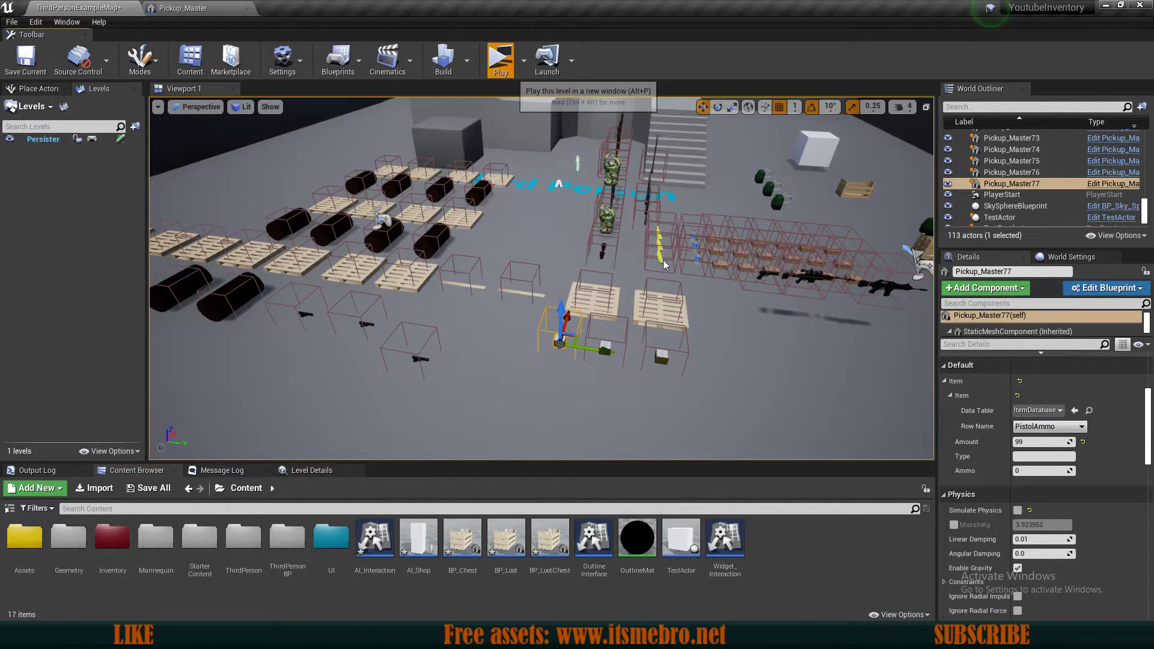
left_click(509, 55)
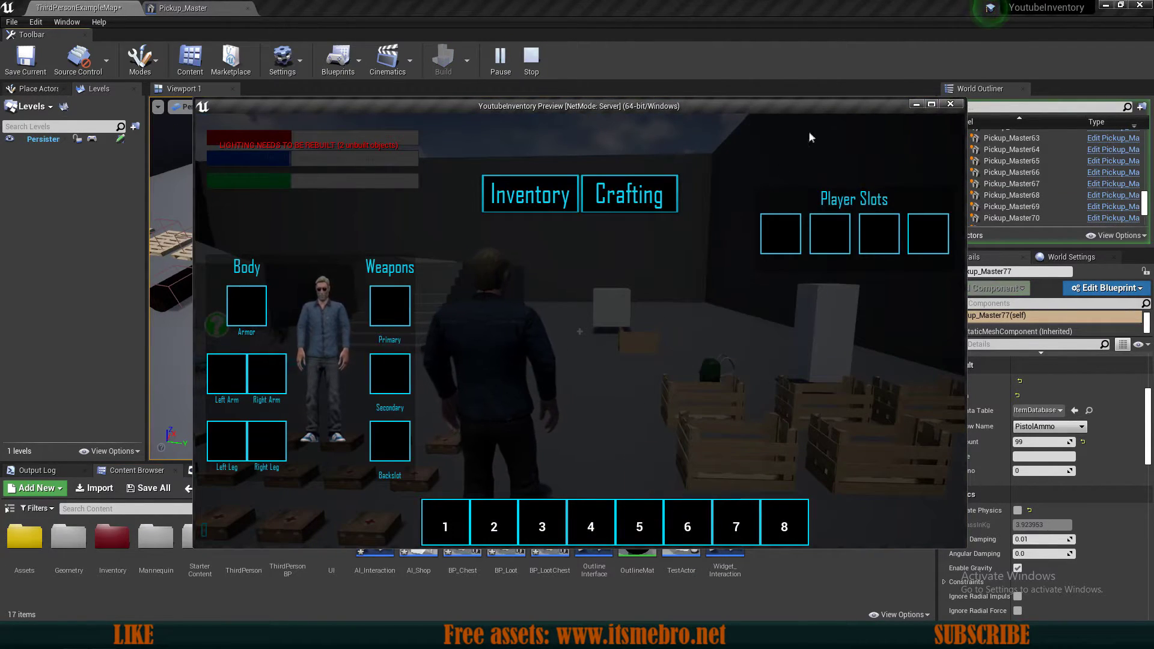
mouse_move(389, 325)
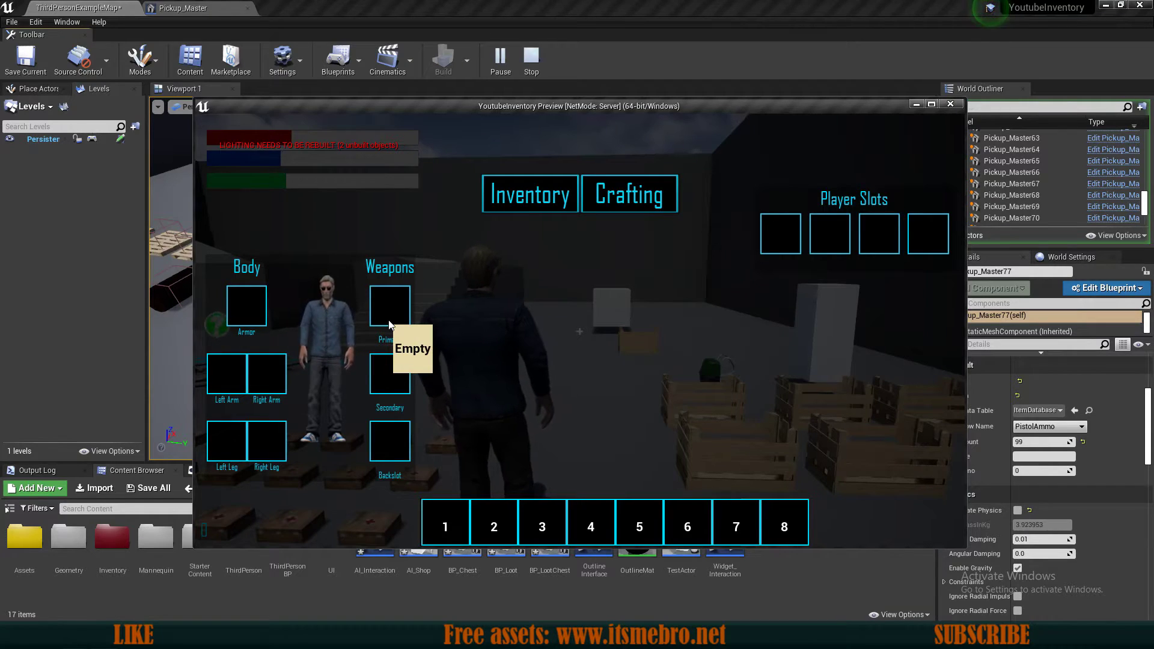
key("Escape")
Look at the Pickup_Master blueprint in the Inventory folder, return to Content and open the UI folder
mouse_move(510, 347)
right_mouse_down()
mouse_move(487, 338)
mouse_move(507, 345)
right_mouse_up()
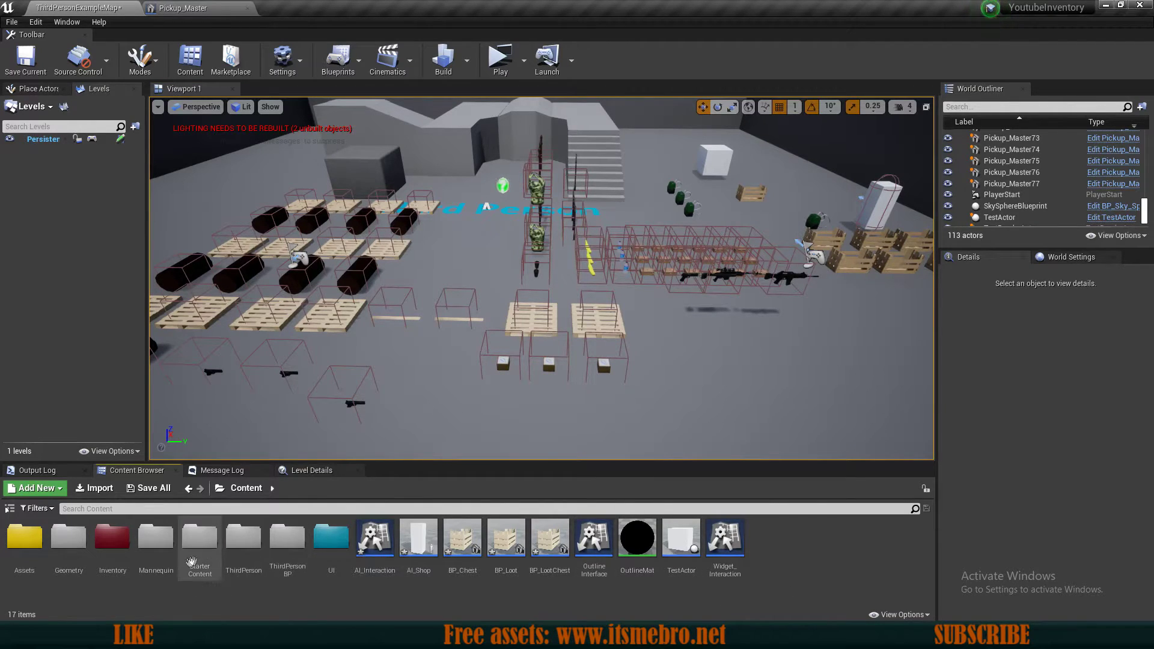
double_click(112, 538)
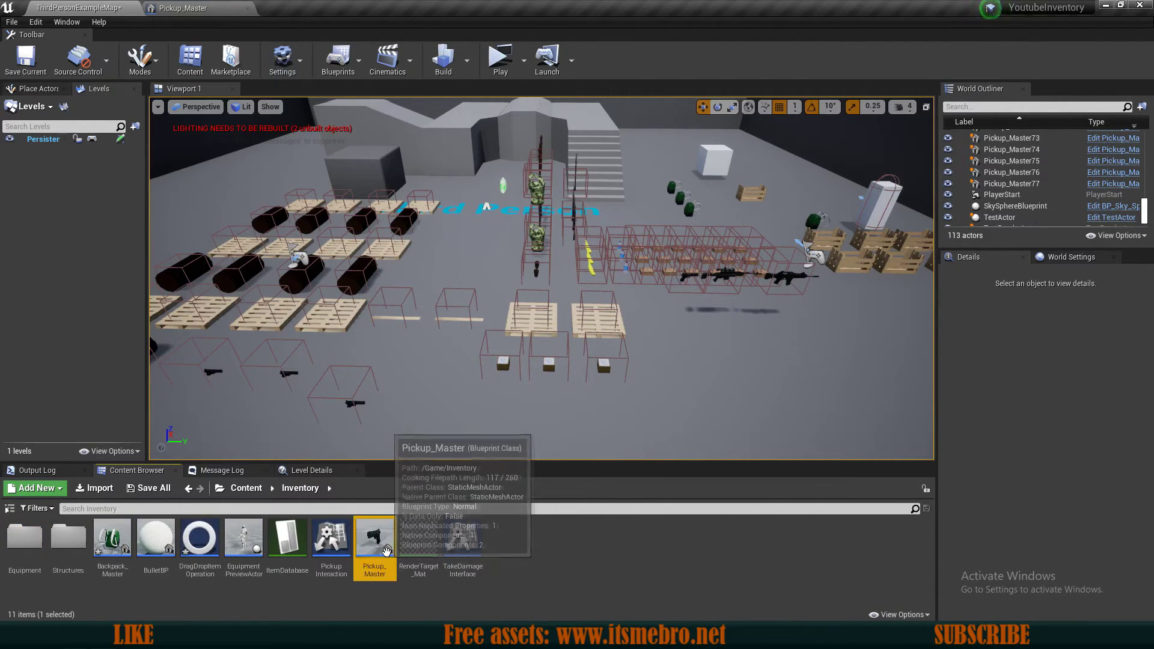
left_click(374, 537)
left_click(247, 491)
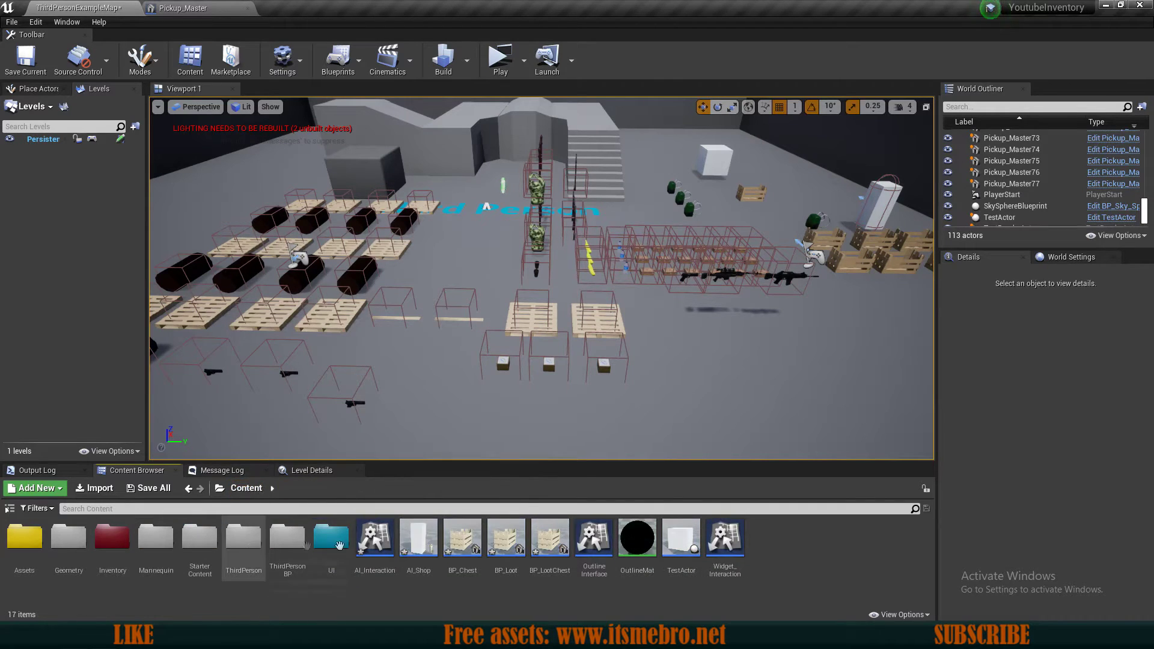
double_click(362, 537)
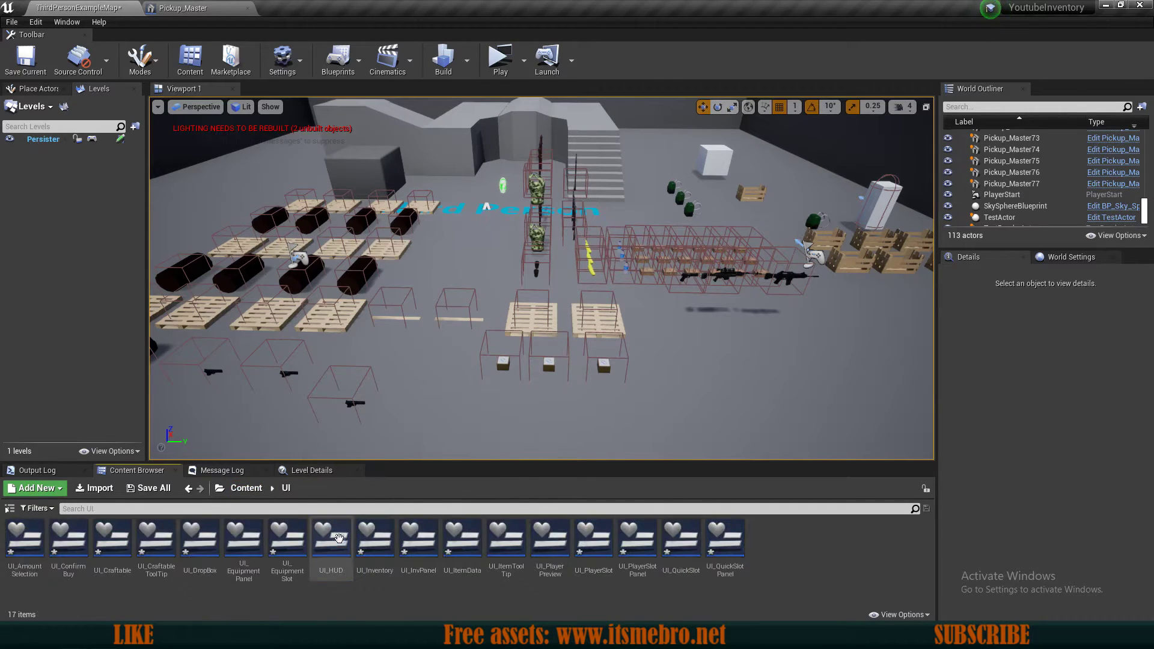
Open the UI_ItemData widget blueprint and examine its Get Tool Tip Widget 0 function graph
left_click(592, 554)
left_click(479, 577)
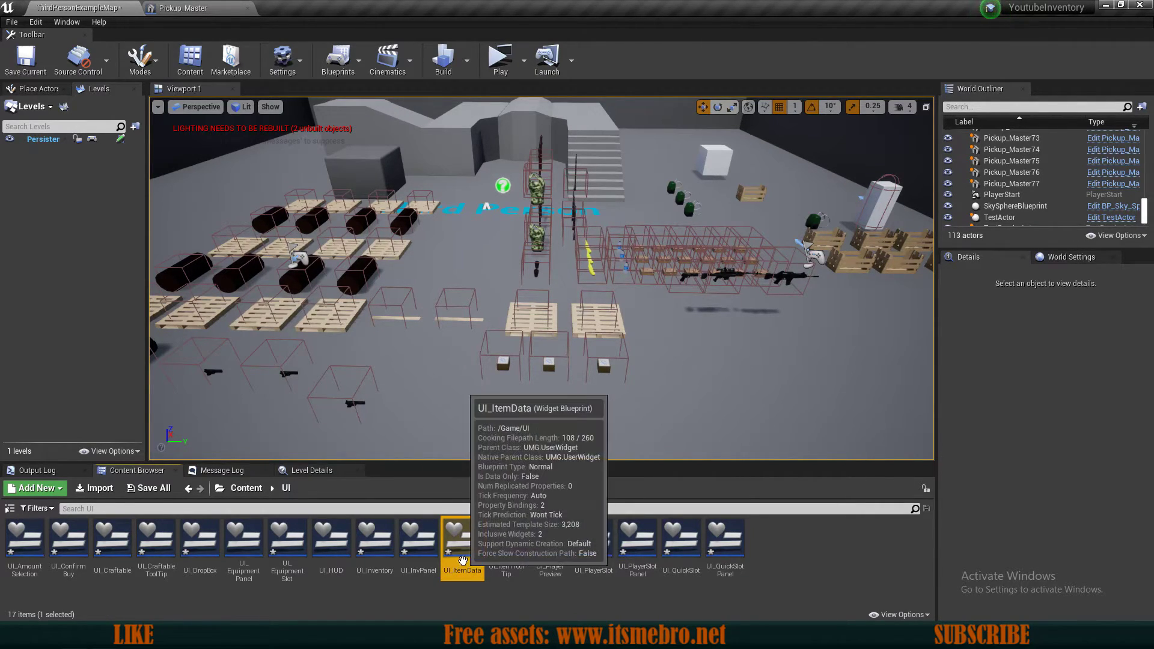
double_click(463, 560)
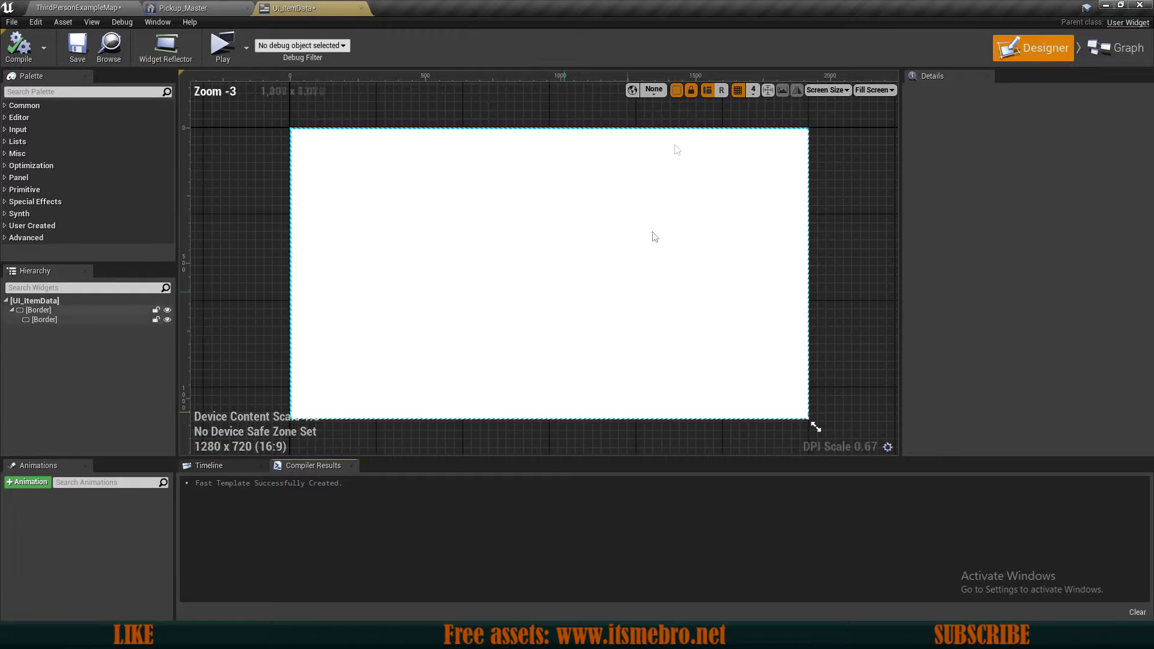
left_click(1116, 48)
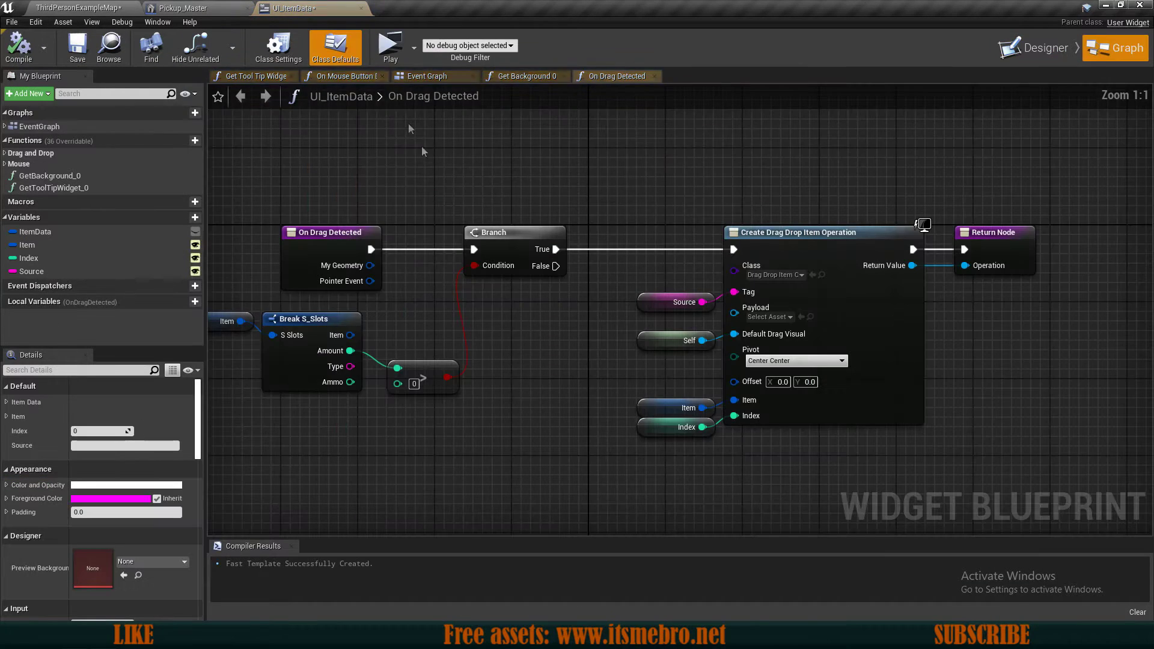
left_click(265, 75)
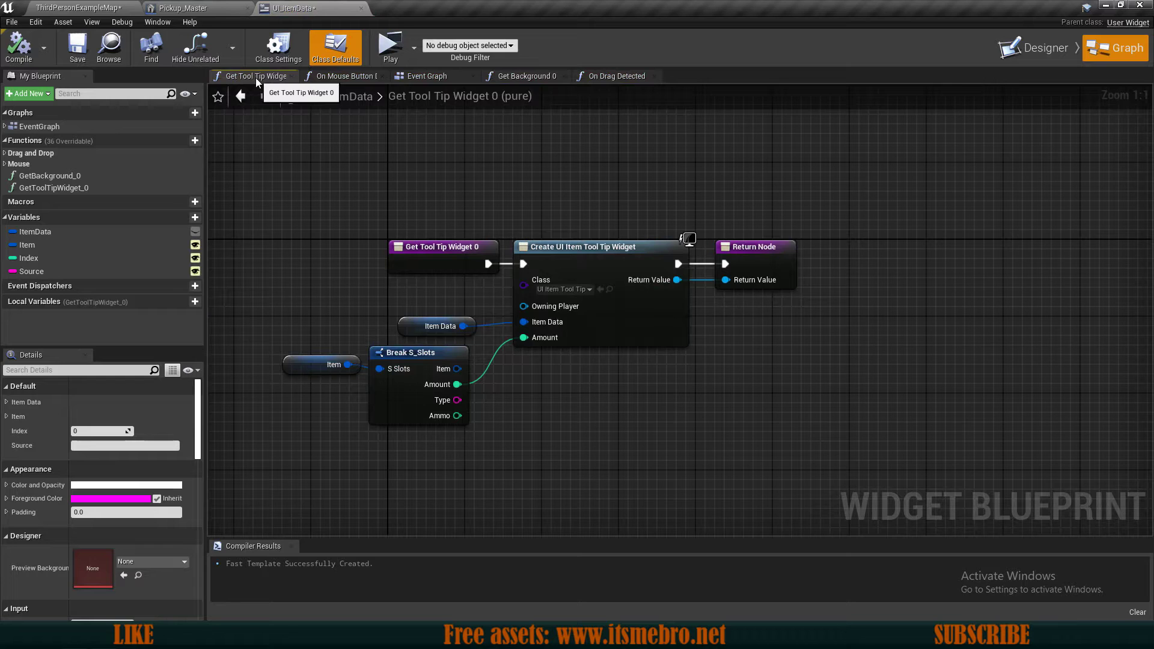
Find the Tool Tip Widget binding of UI_ItemData's inner Border and open its bound function GetToolTipWidget_0
left_click(1035, 48)
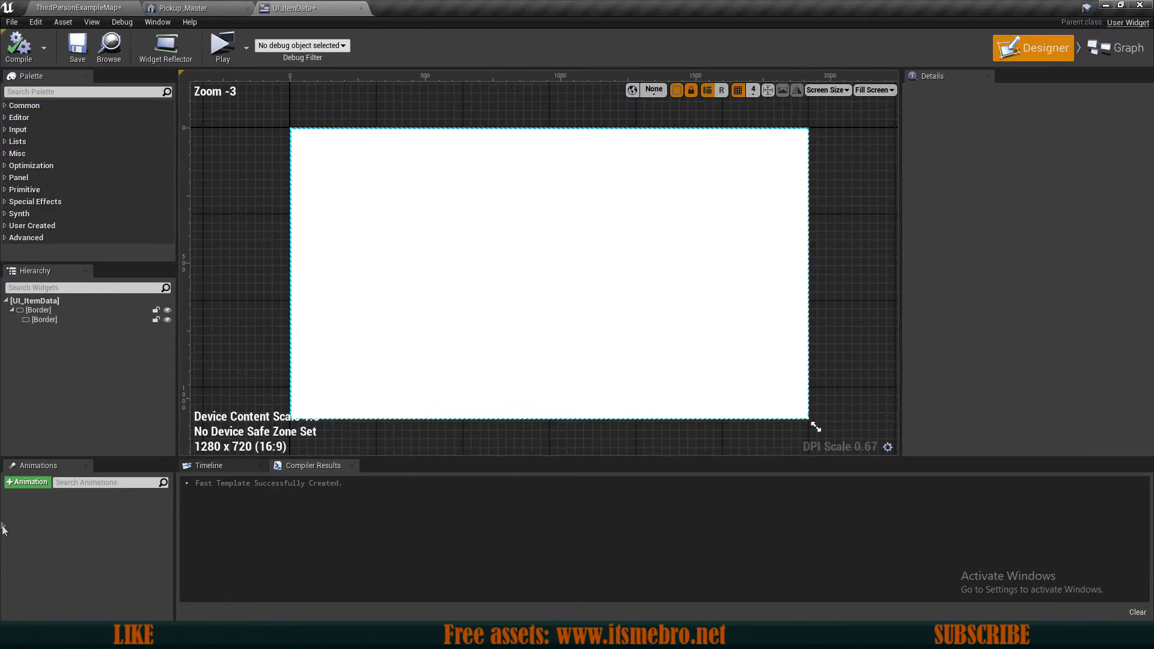
left_click(67, 320)
scroll(1001, 314, "down", 5)
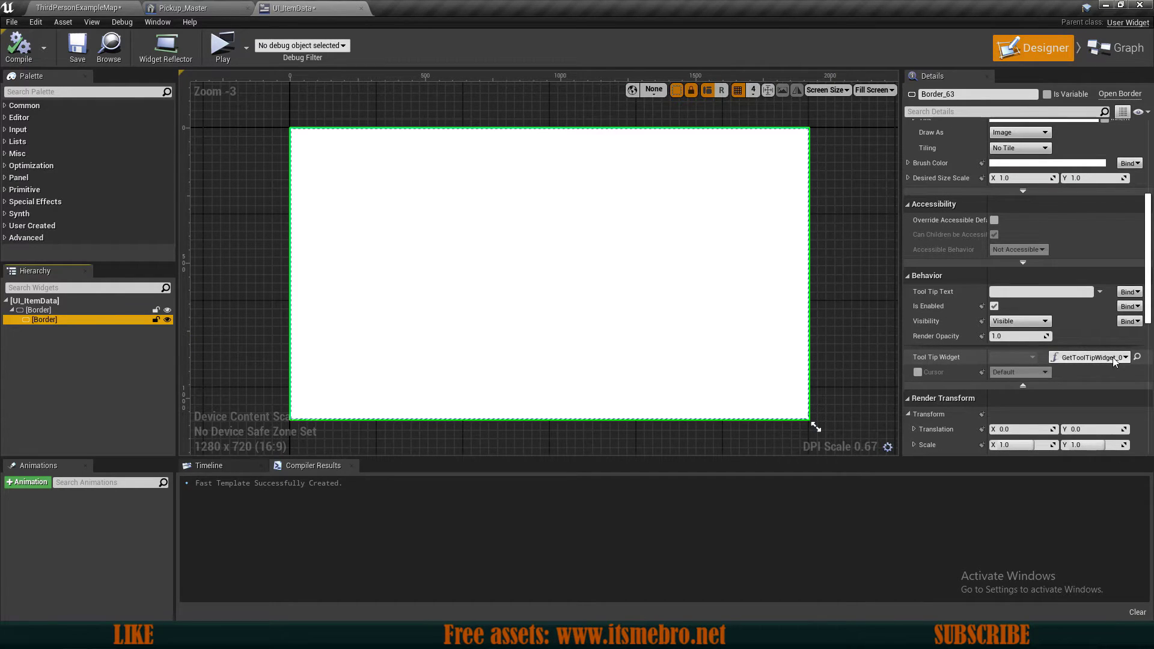
left_click(1137, 357)
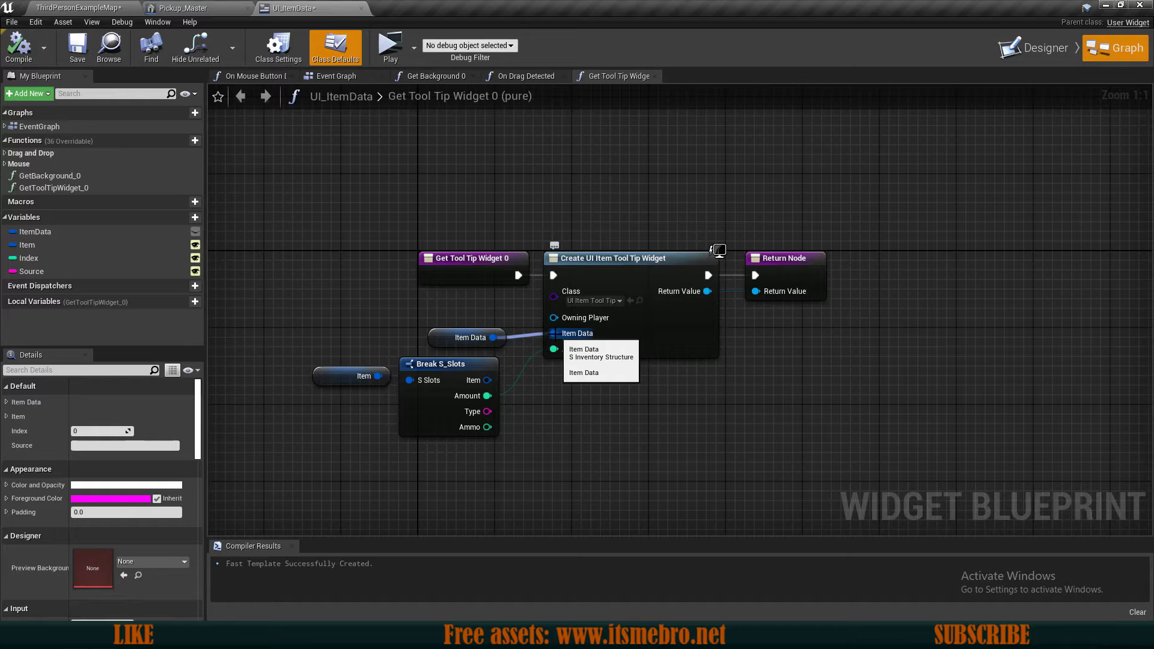
Refresh the Create UI Item Tool Tip Widget node, disconnect its Item Data input and compile UI_ItemData
right_click(629, 335)
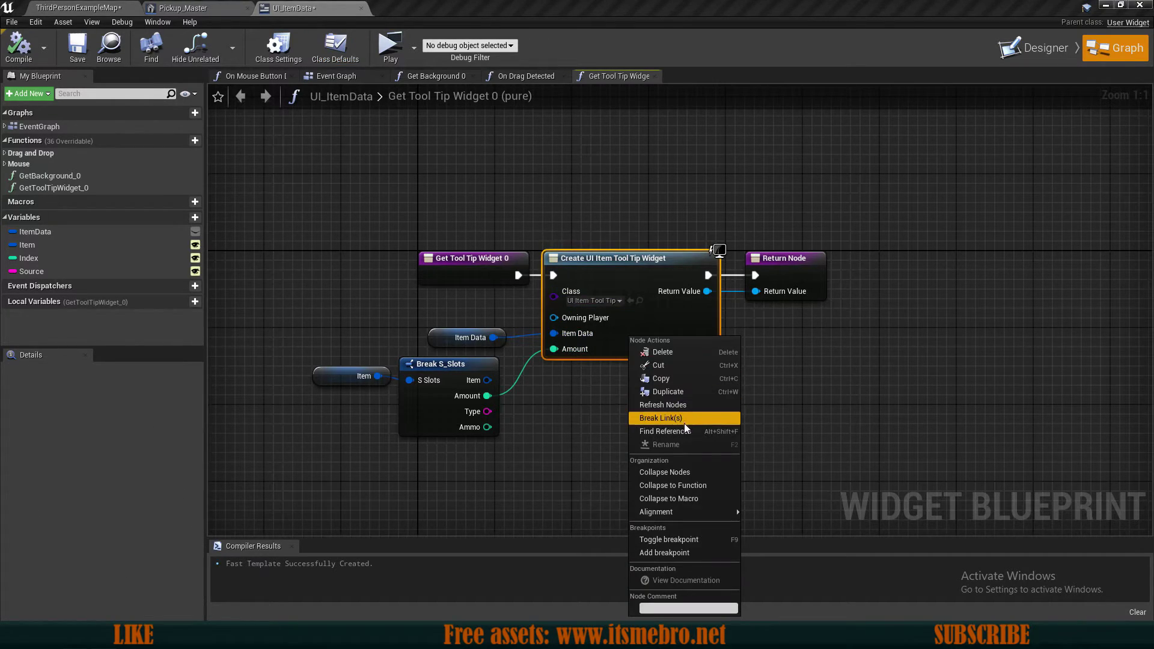
left_click(656, 406)
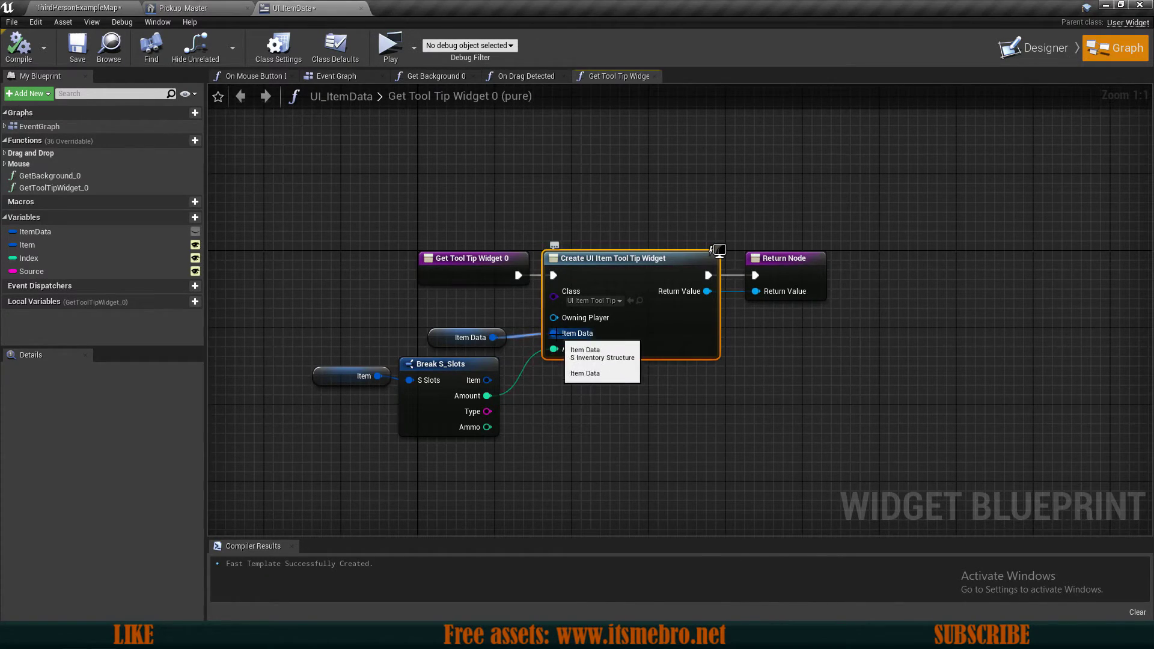
left_click(576, 335, "alt")
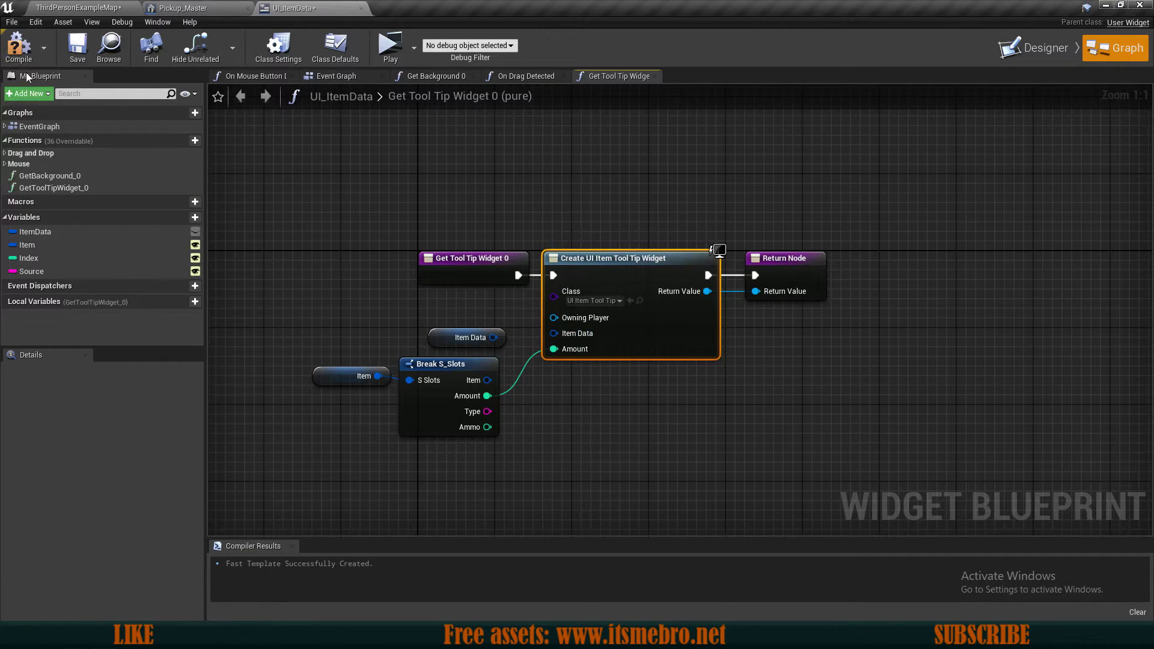
left_click(19, 47)
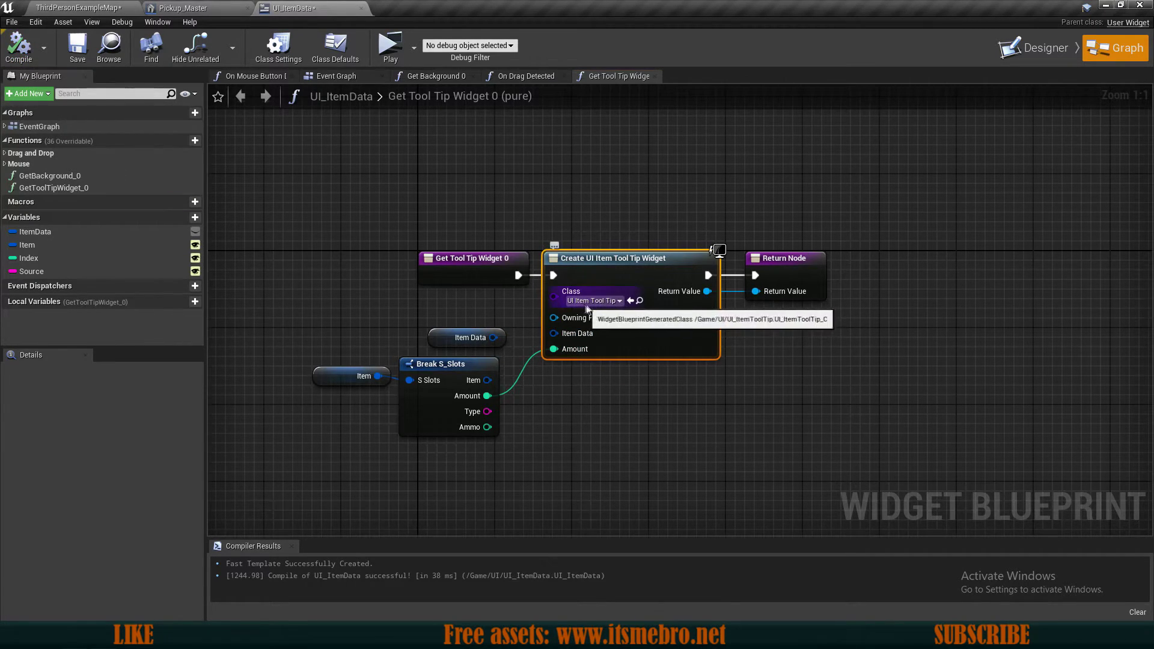
Open the UI_ItemToolTip widget used by the node, view its graph, compile and save it, and close it
left_click(639, 300)
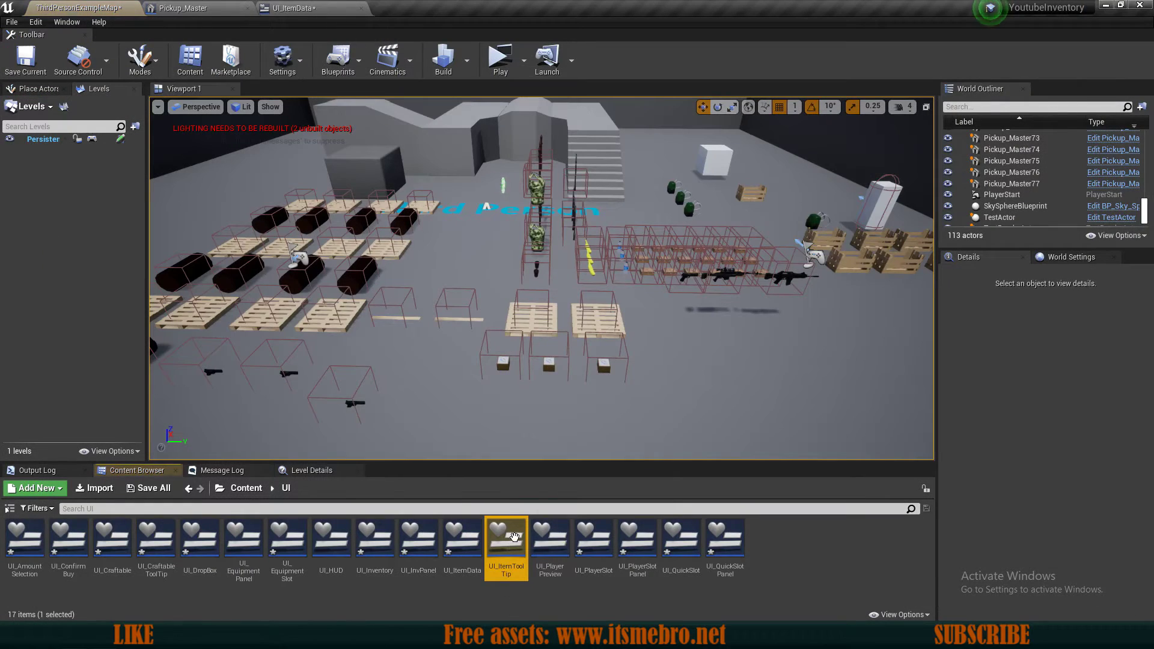
double_click(508, 542)
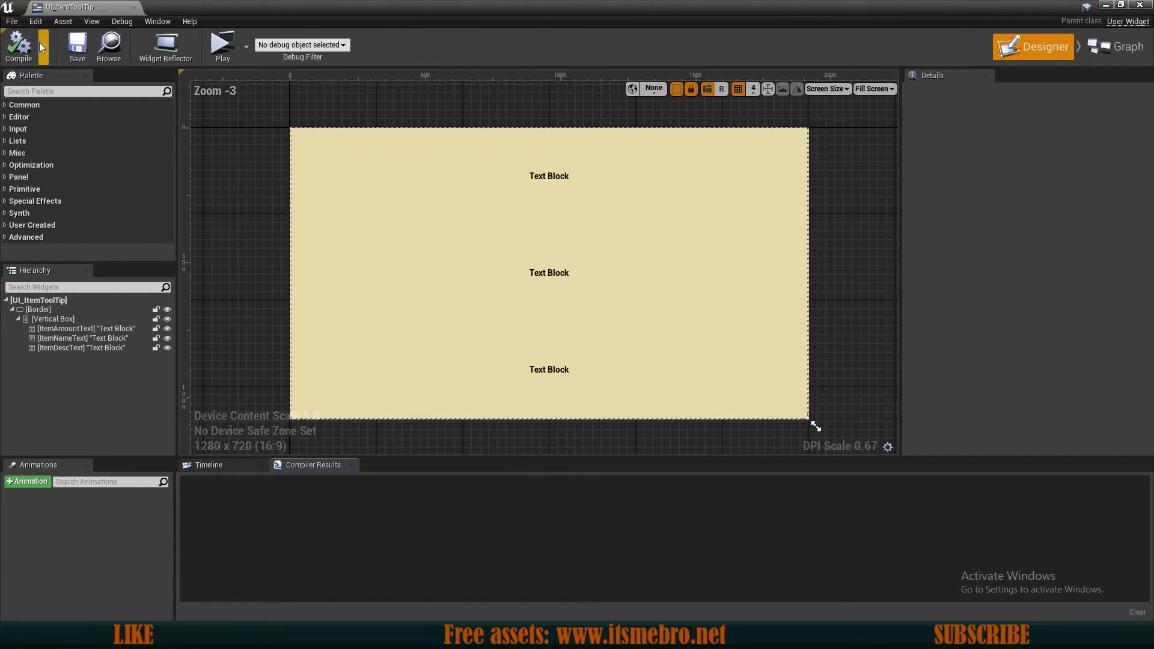
left_click(1103, 57)
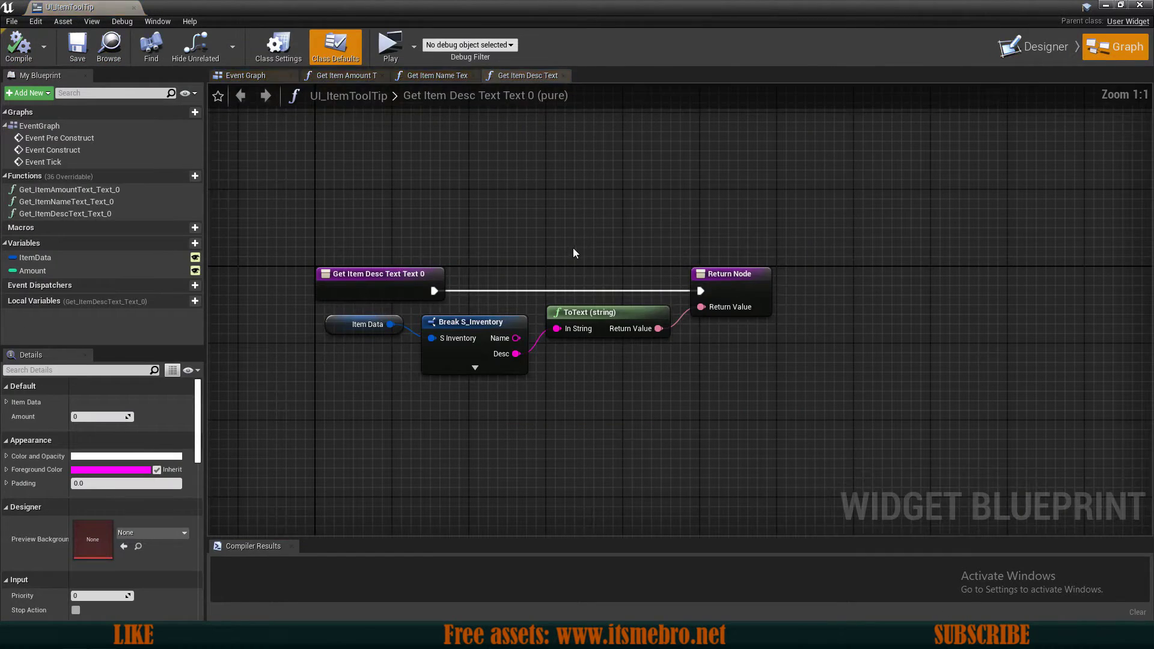
left_click(18, 45)
left_click(76, 54)
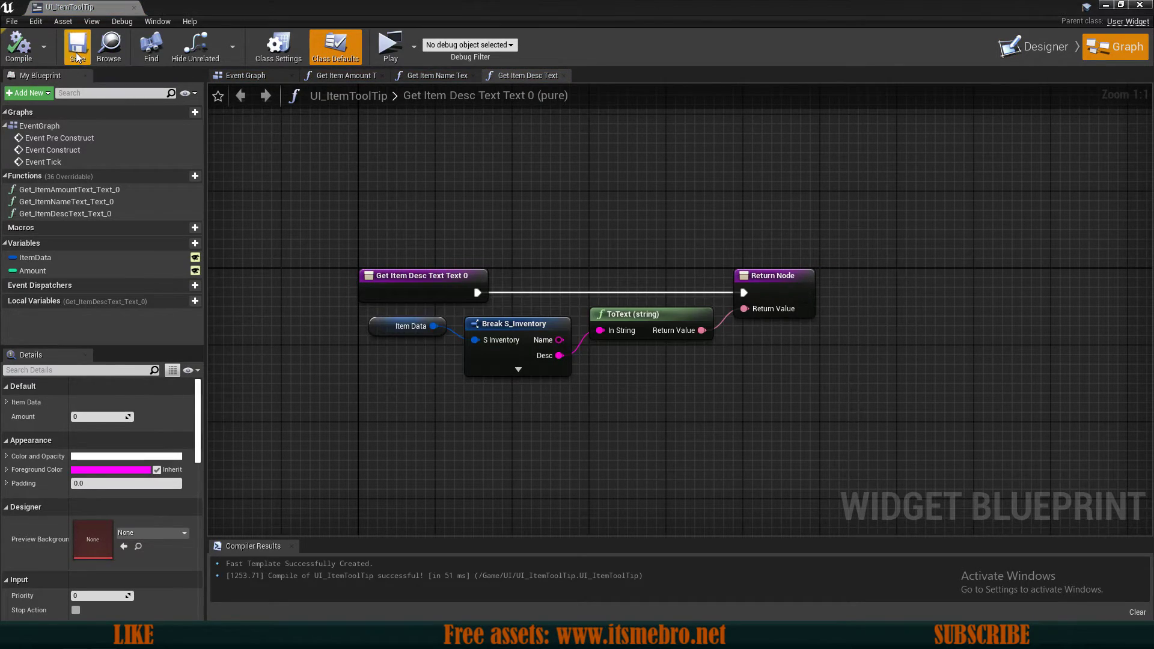
left_click(1139, 5)
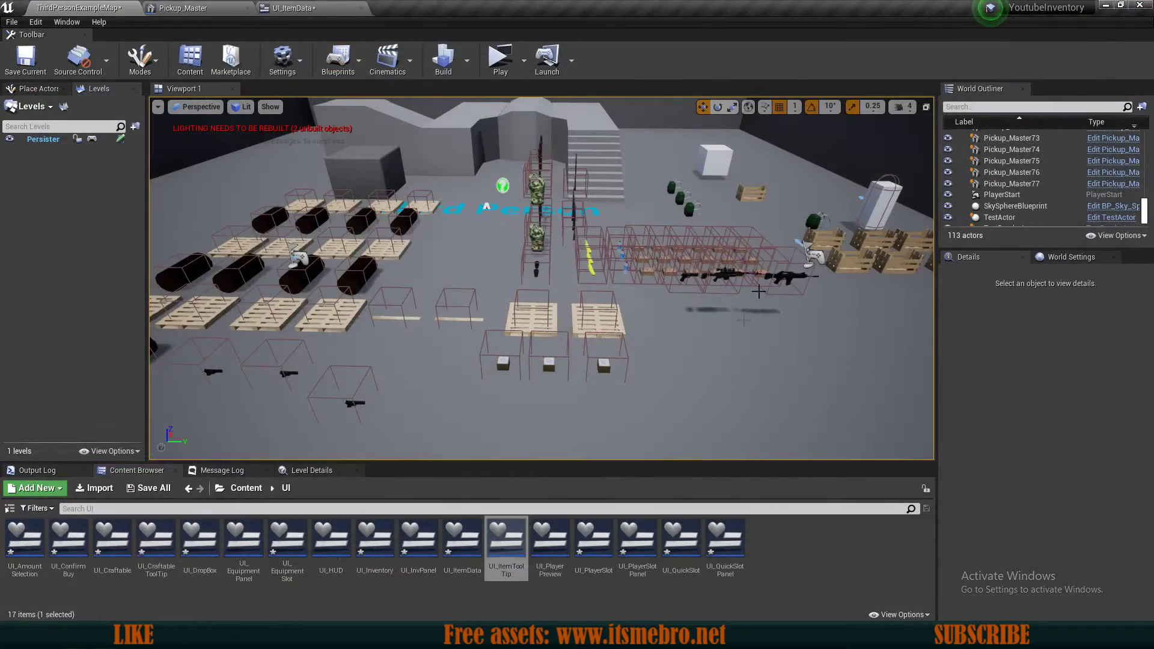
Reconnect the Item Data variable to the Create UI Item Tool Tip Widget node in UI_ItemData, then compile and save
left_click(294, 8)
left_click_drag(493, 337, 555, 338)
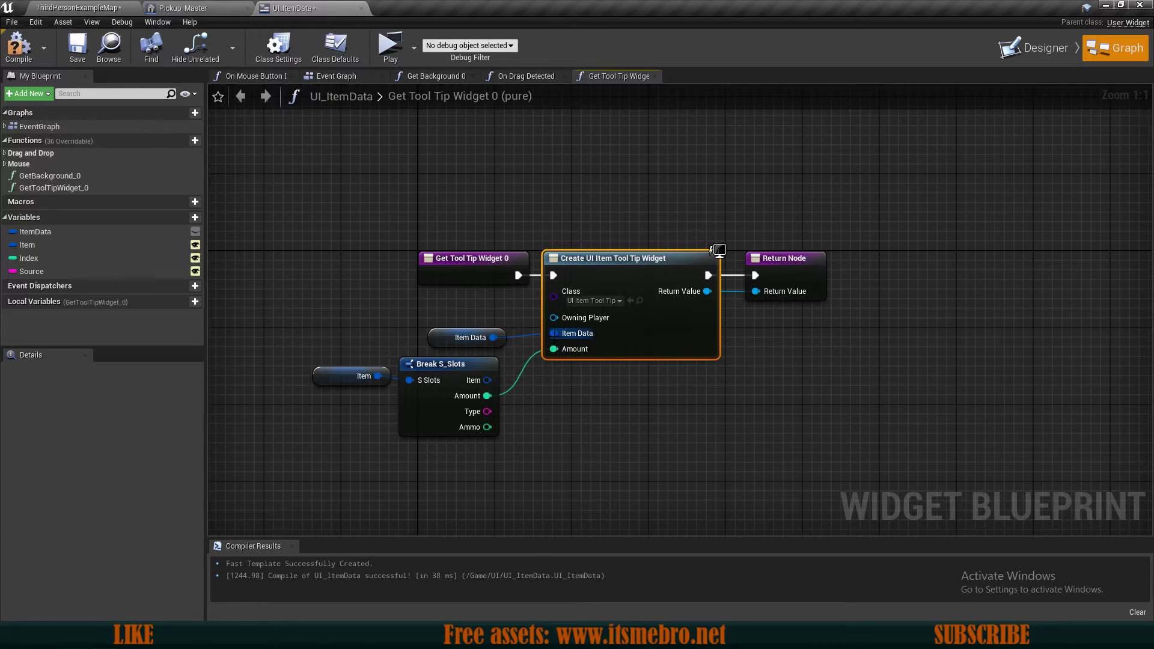
left_click(18, 45)
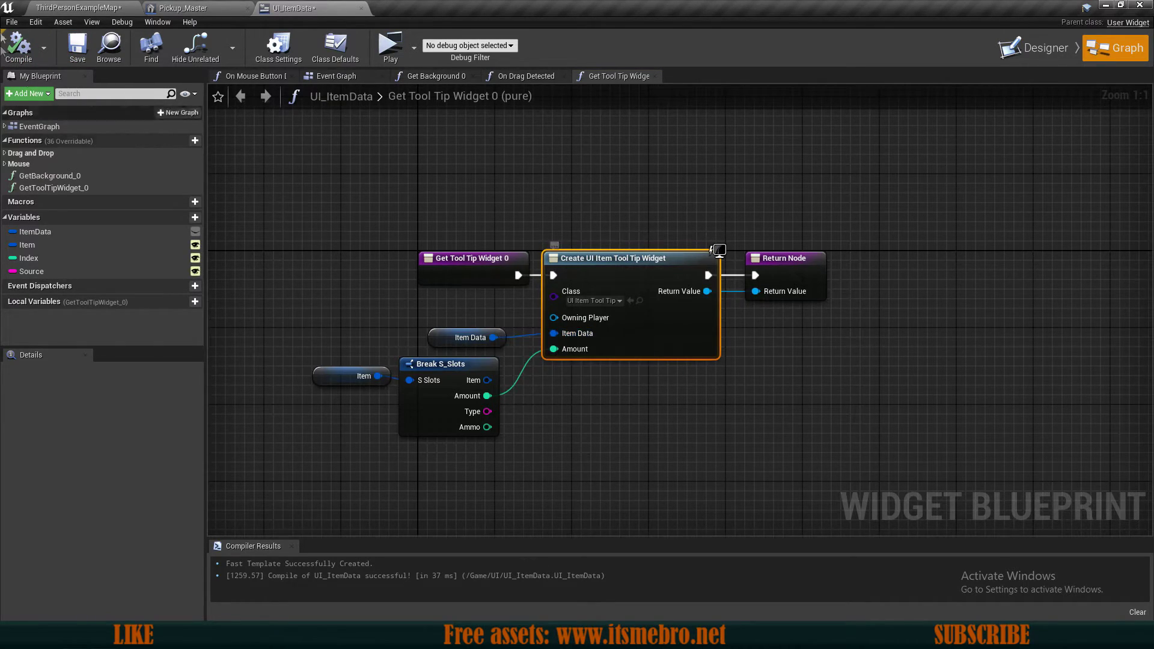
left_click(77, 47)
Recompile the Pickup_Master blueprint and examine the settings and default values of its Item variable
left_click(235, 8)
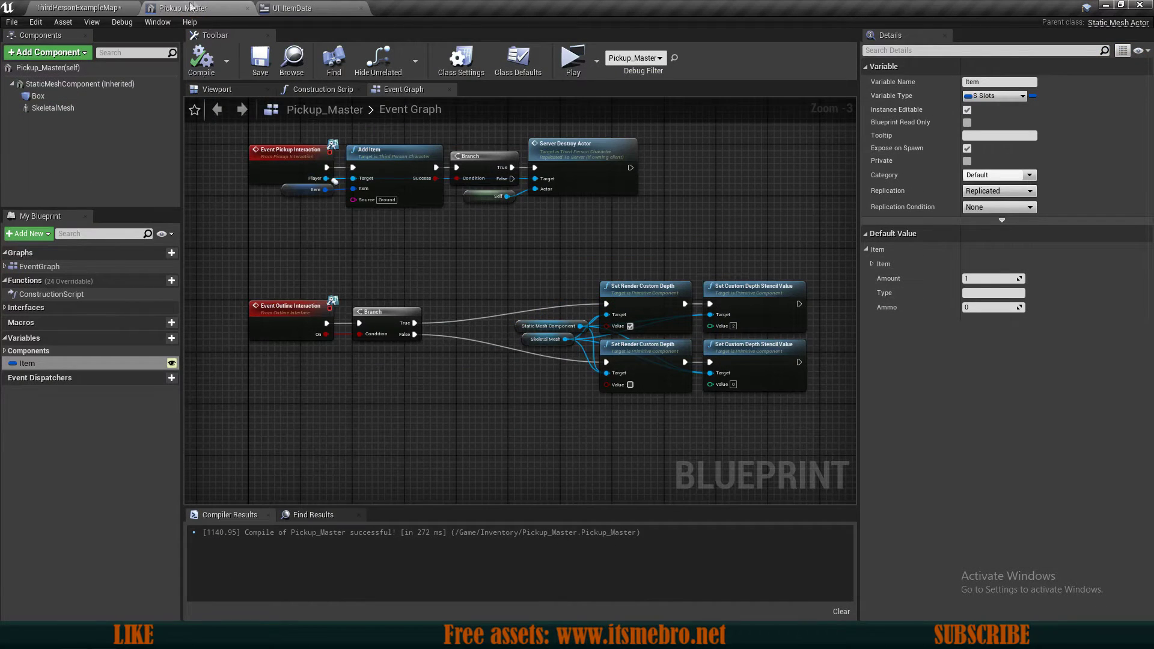
left_click(204, 59)
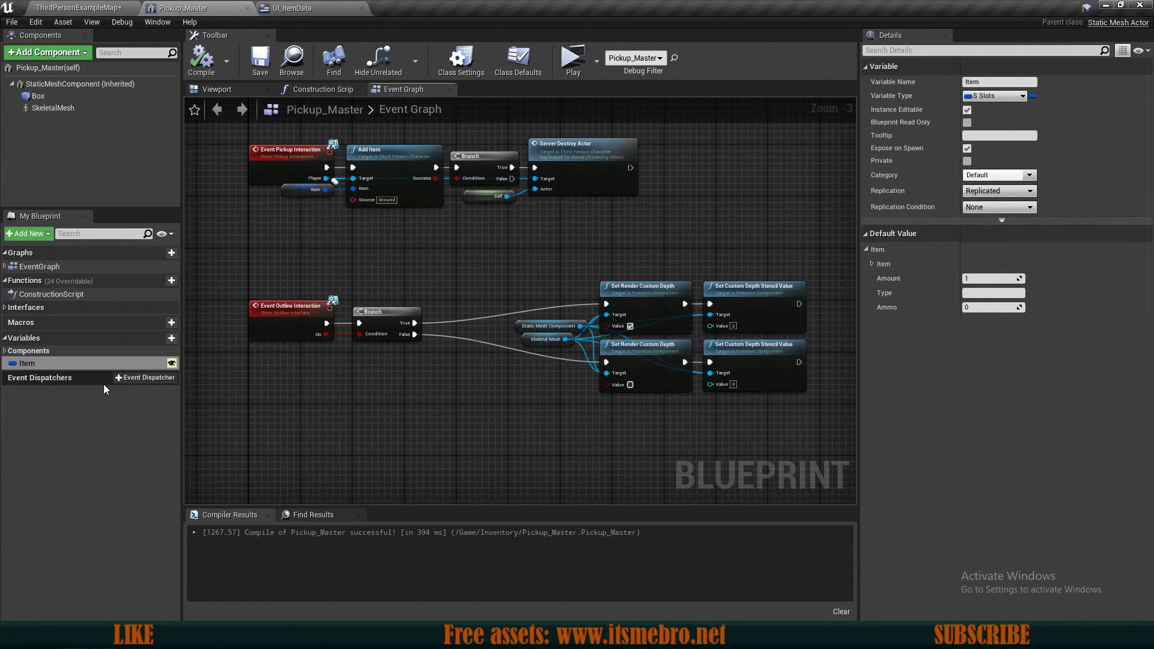
left_click(49, 362)
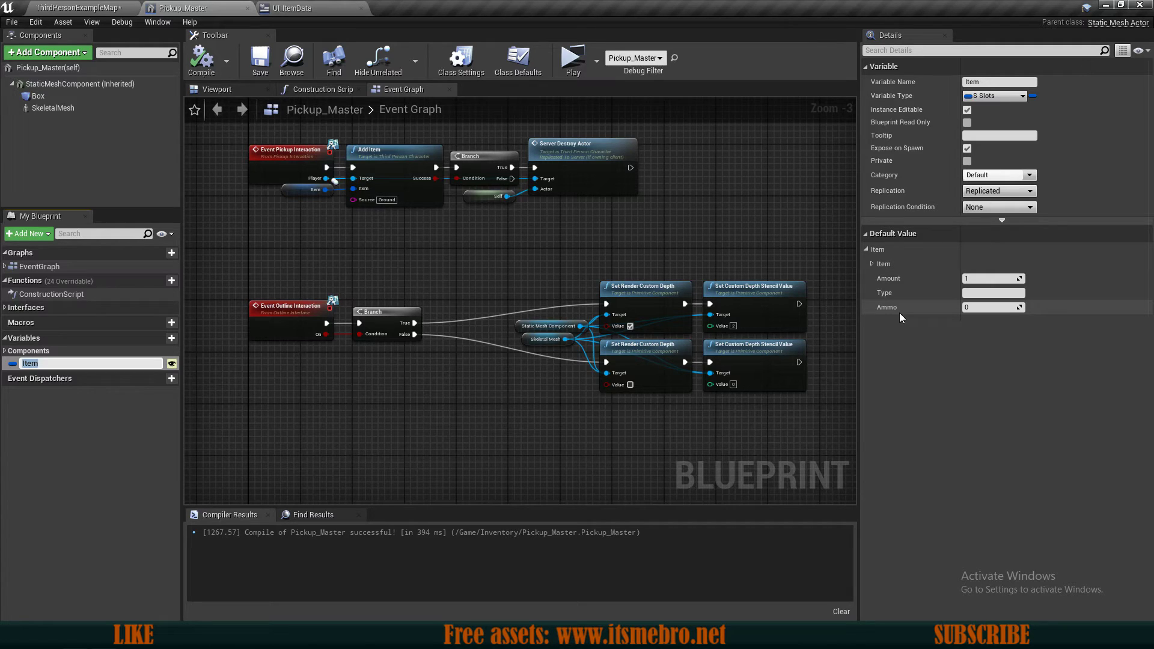
left_click(1038, 603)
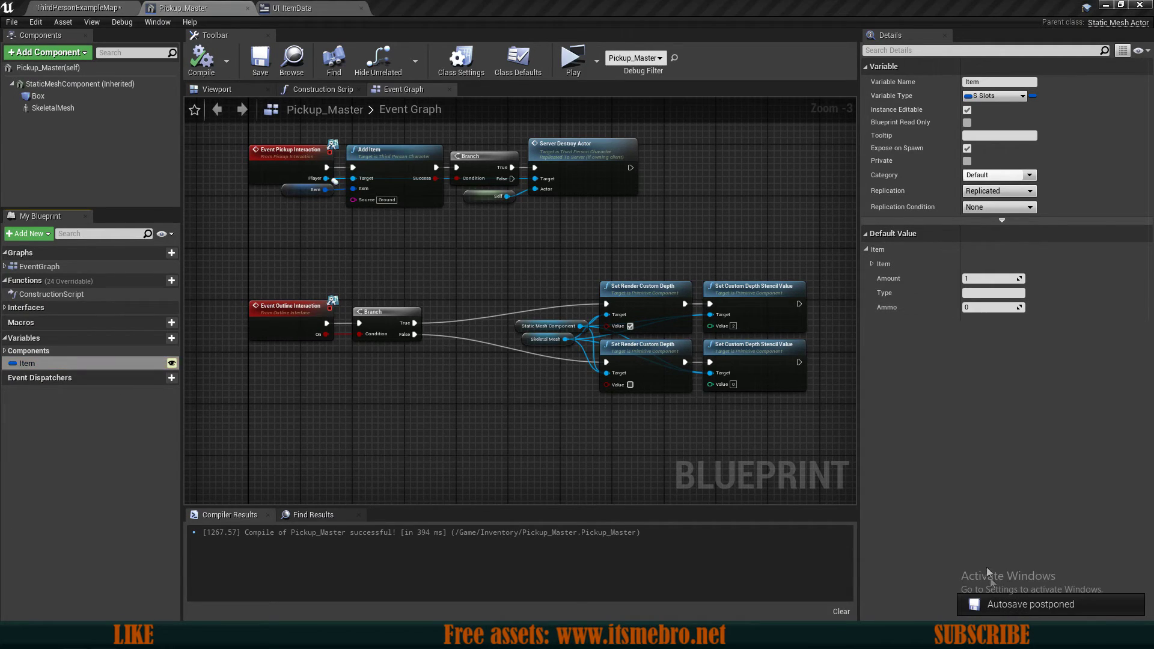
Close the Pickup_Master and UI_ItemData editors and return from the UI folder to Content
left_click(248, 9)
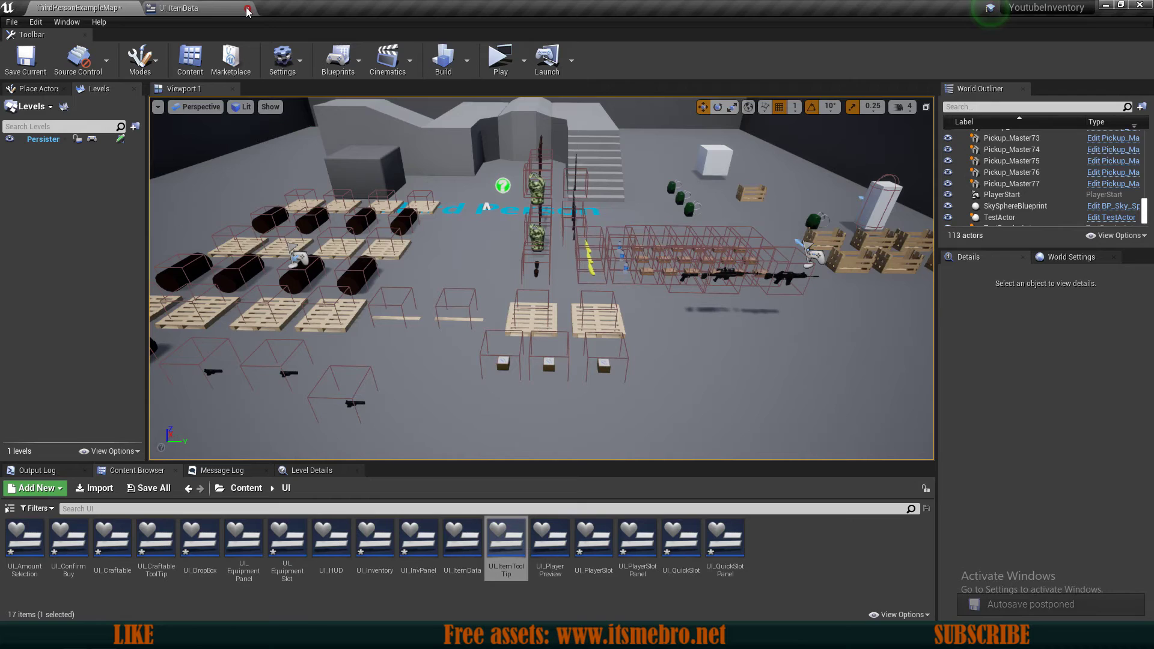
left_click(247, 9)
left_click(399, 604)
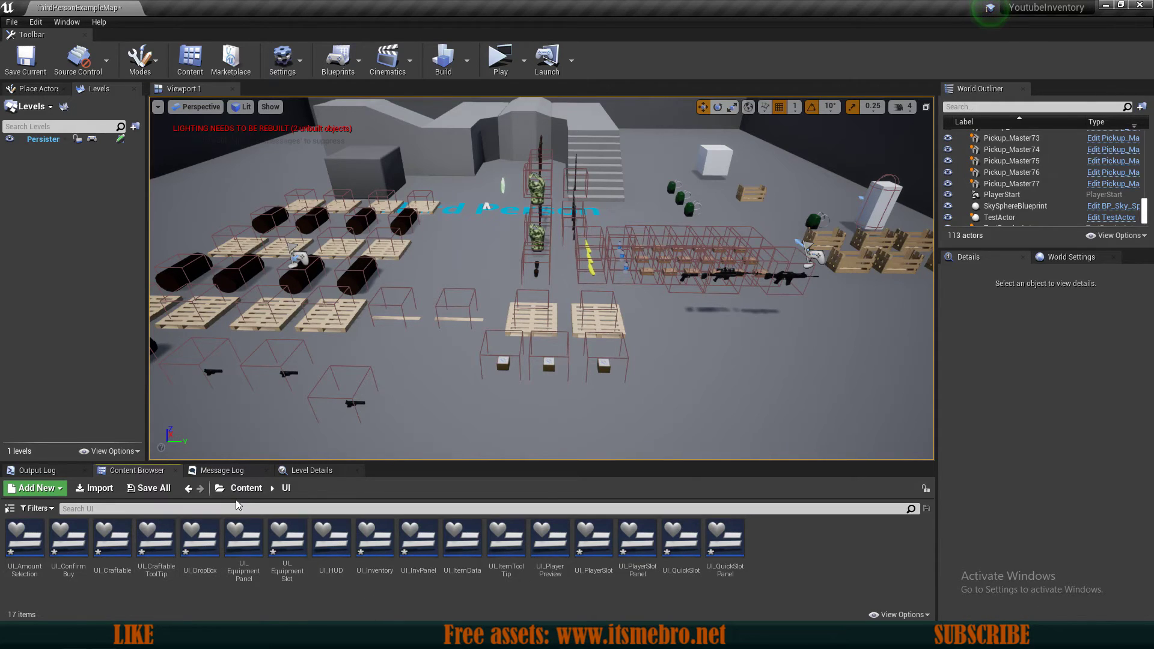
left_click(246, 488)
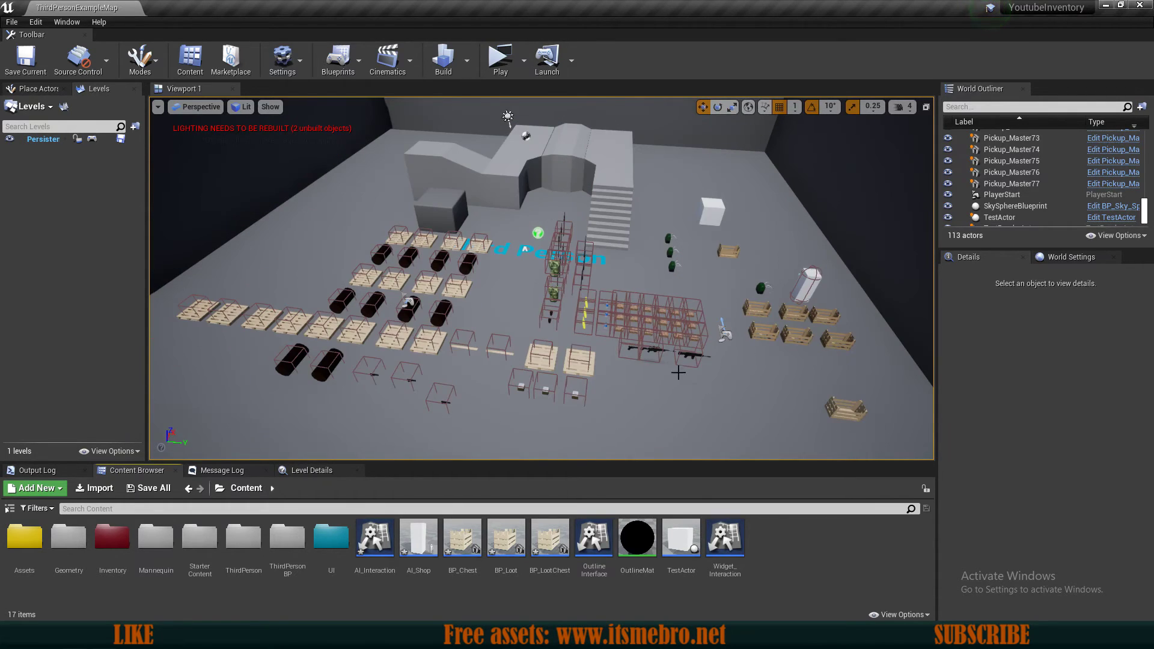
Play the level and run and jump the character over the stairs and blocks, past the chests, shop and pickups
right_click_drag(541, 276, 739, 270)
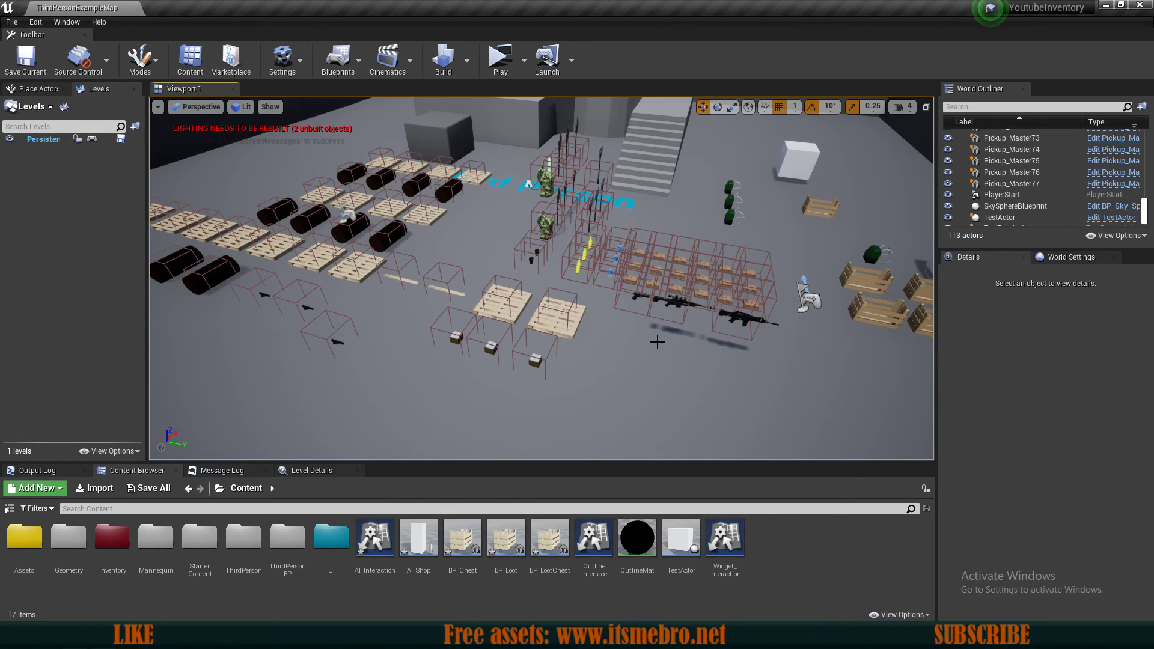
left_click(501, 62)
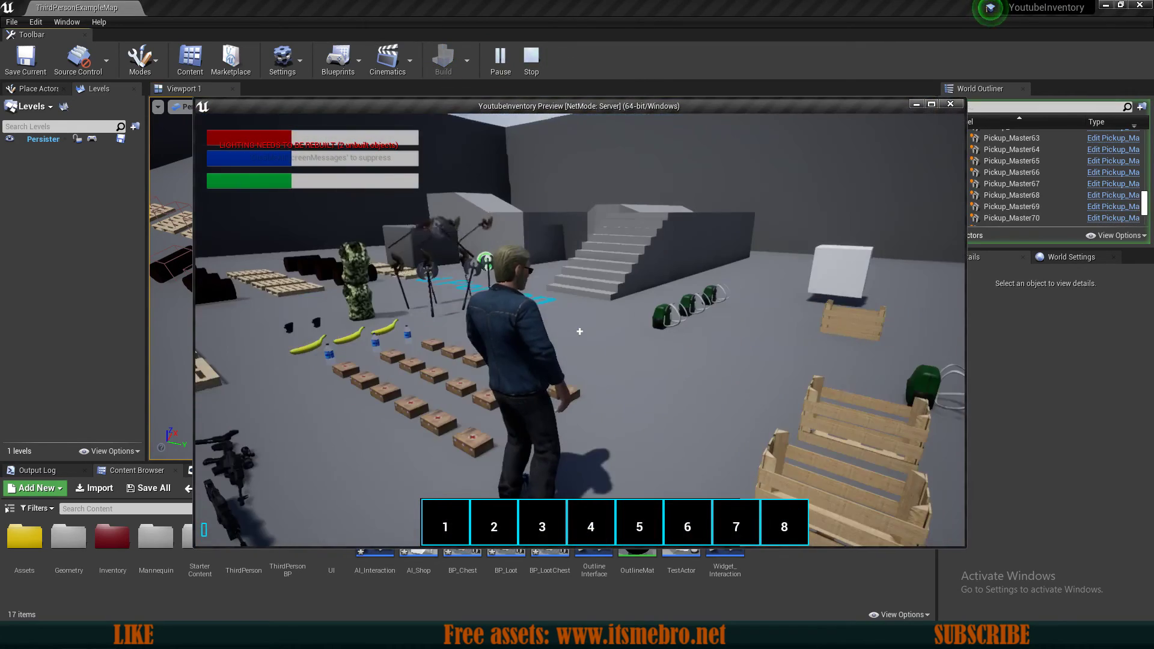
key("w")
key("space")
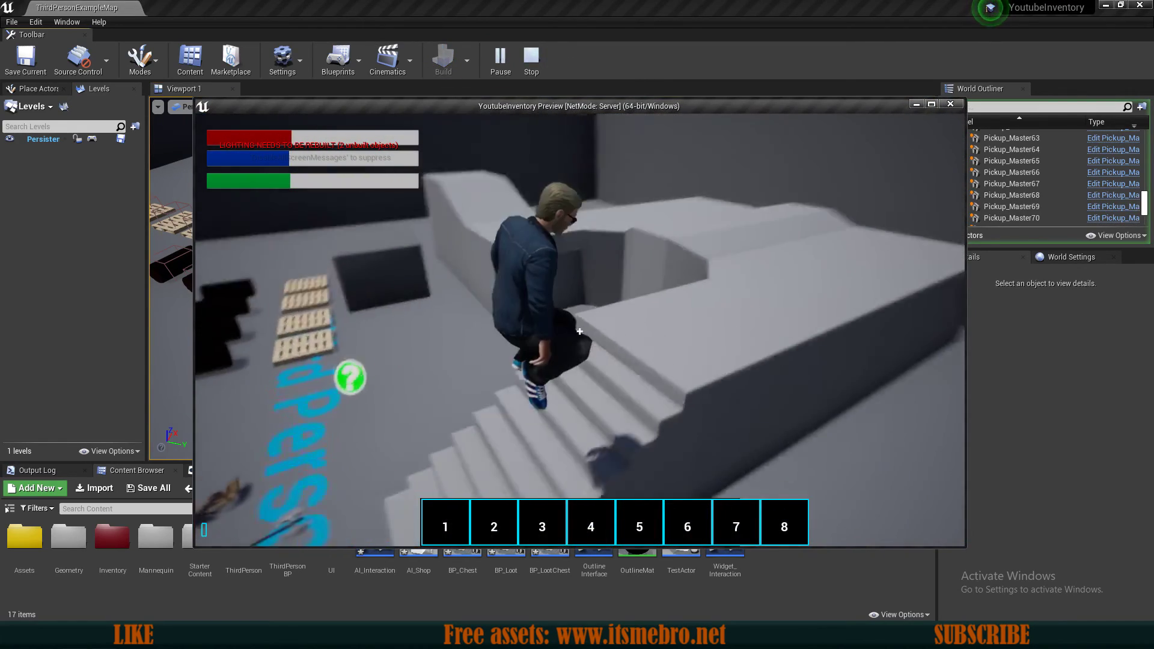
key("w")
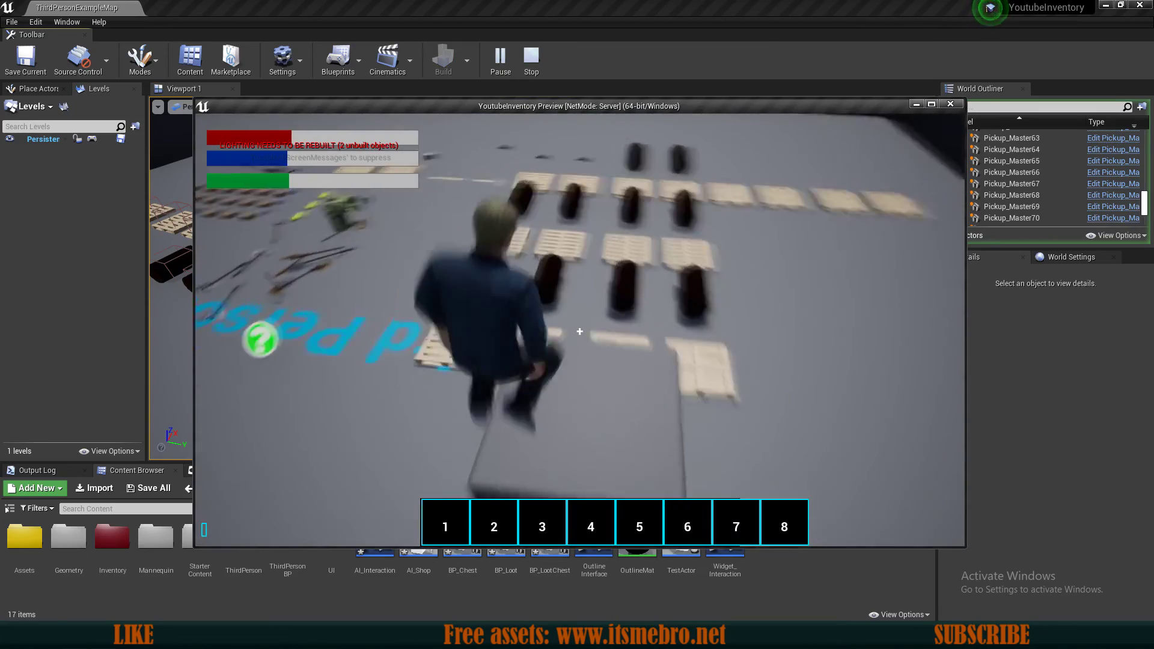
key("w")
key("space")
key("space")
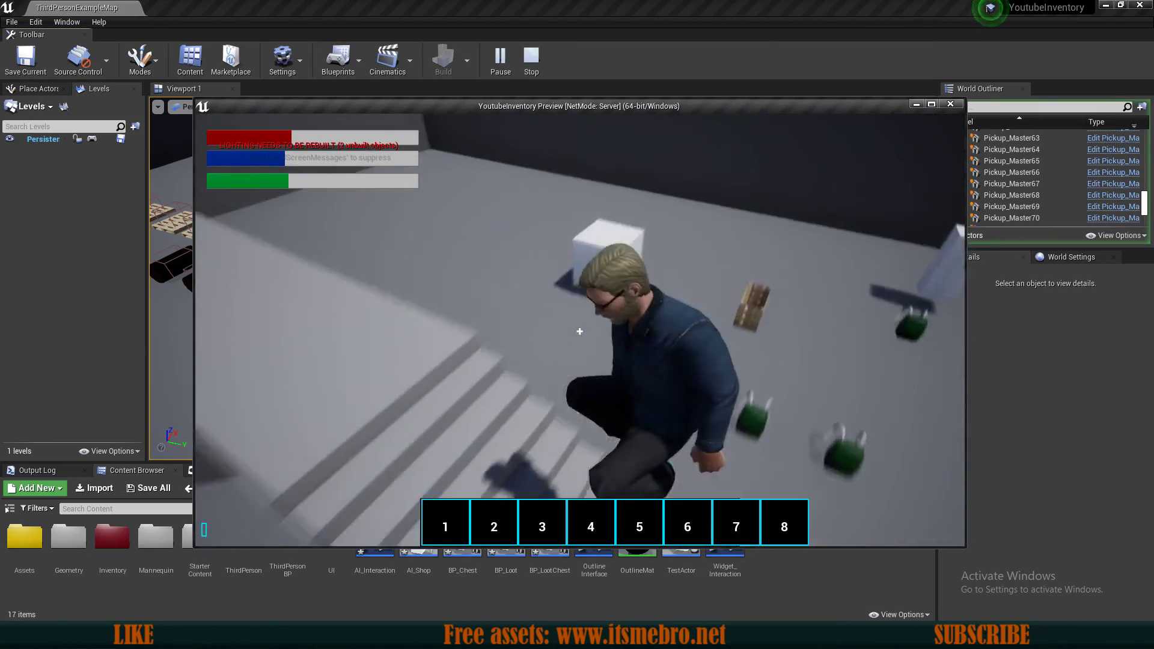
key("w")
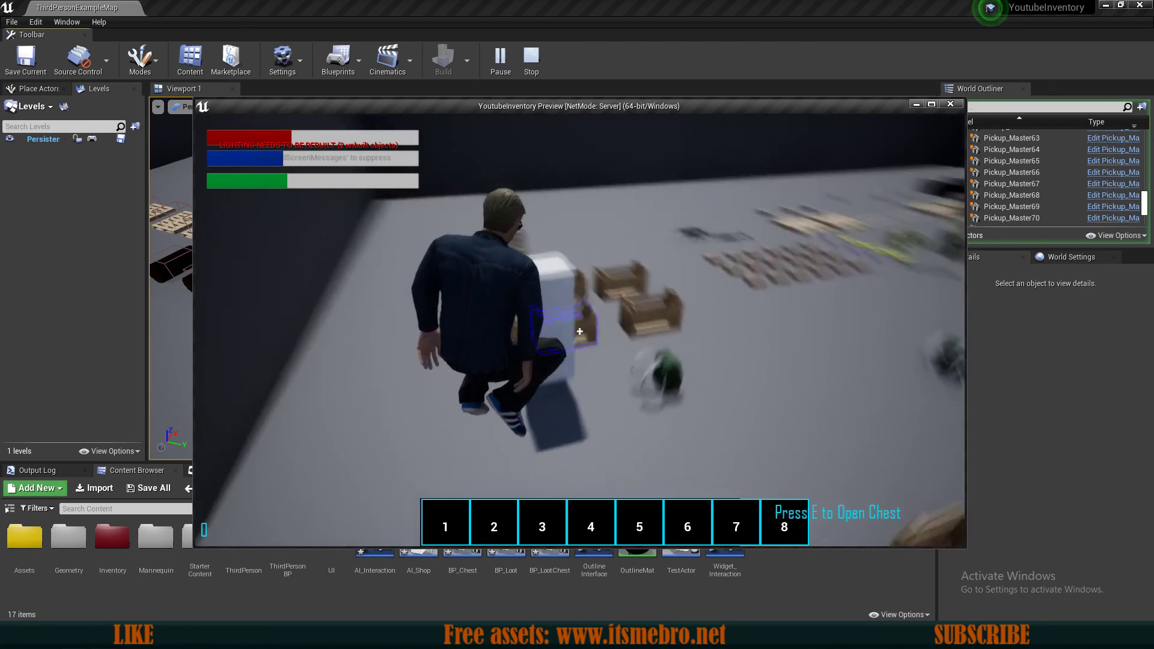
key("w")
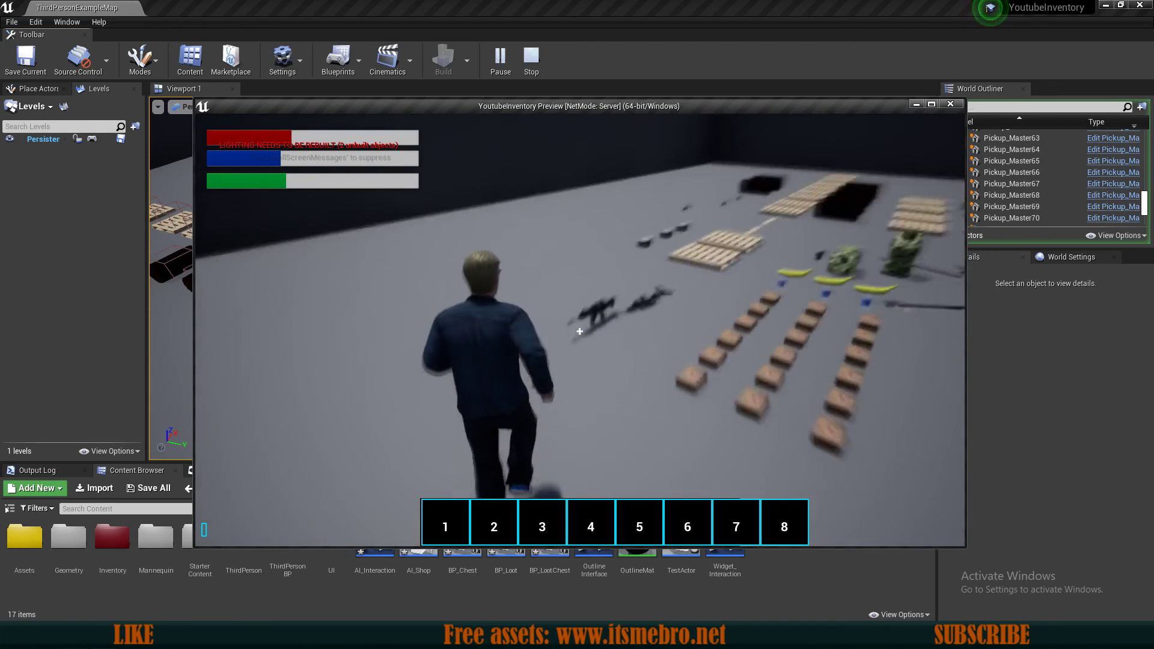
key("w")
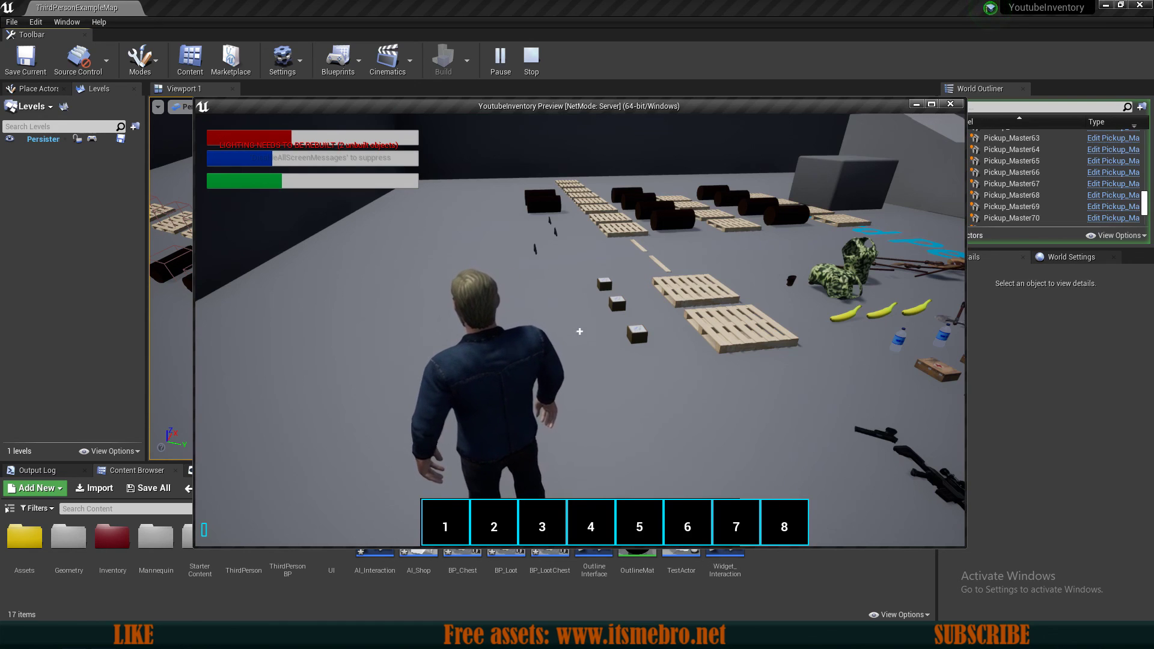
key("space")
key("w")
key("space")
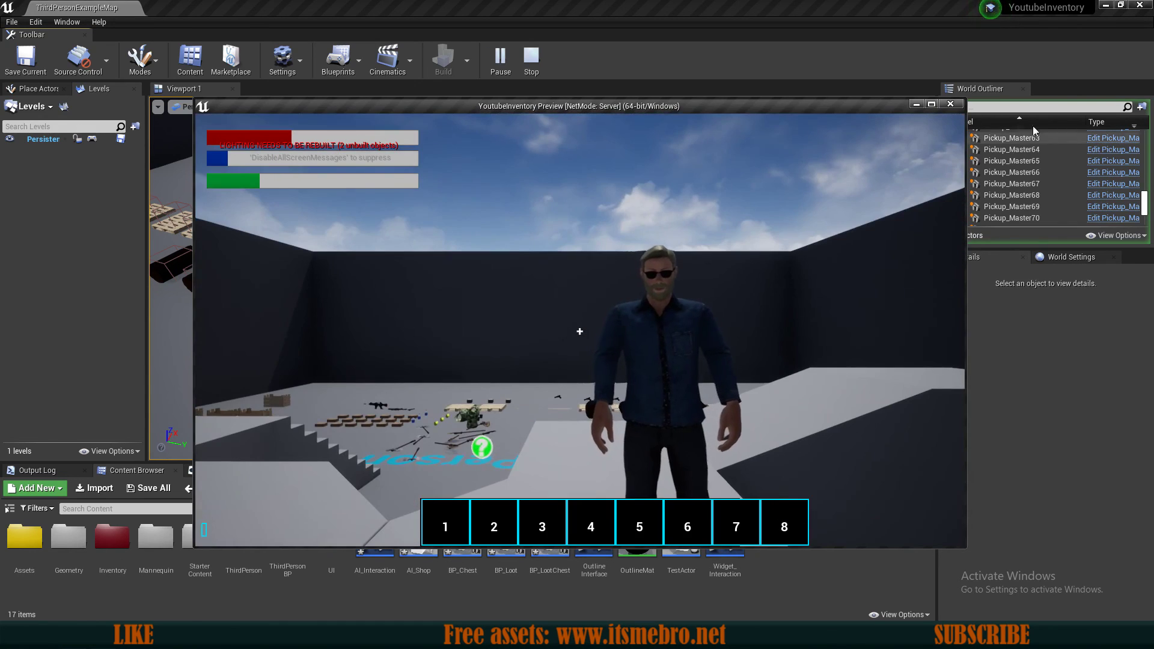
Maximise the game preview and jump the character off the raised blocks towards the pallets and logs
left_click(932, 104)
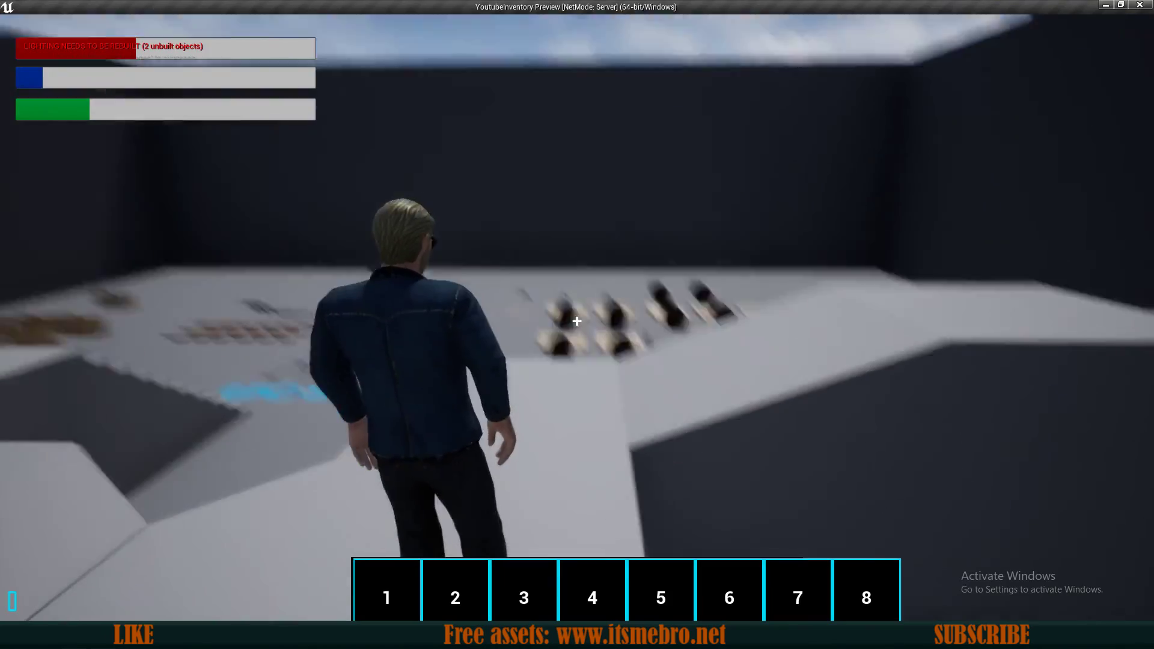
key("w")
key("space")
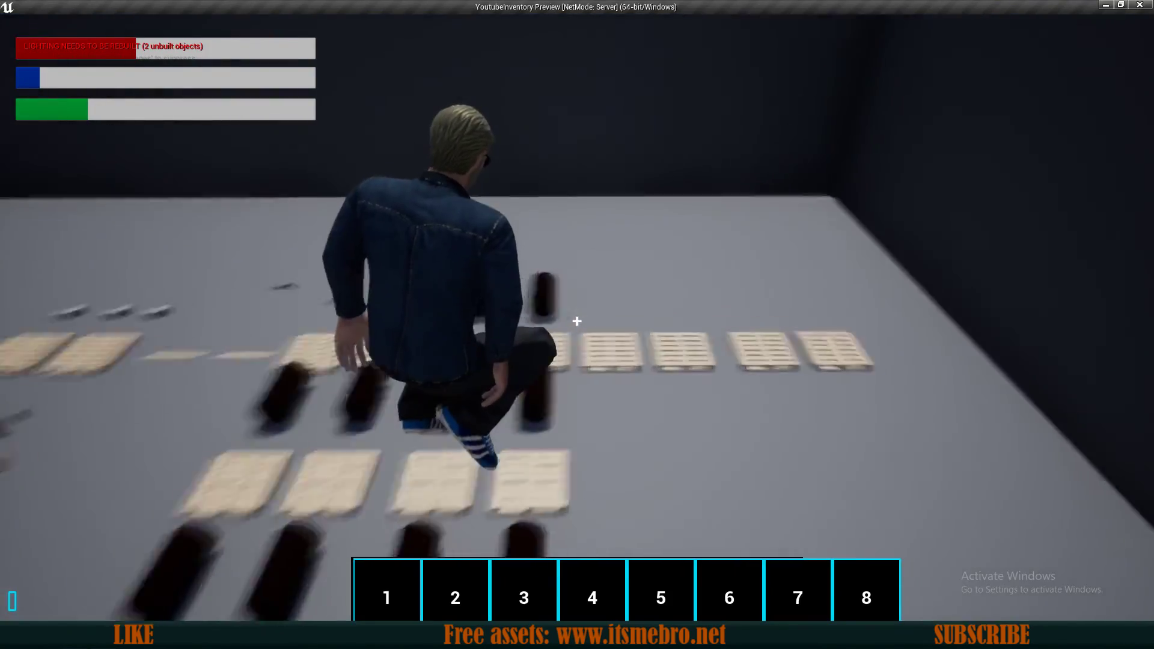